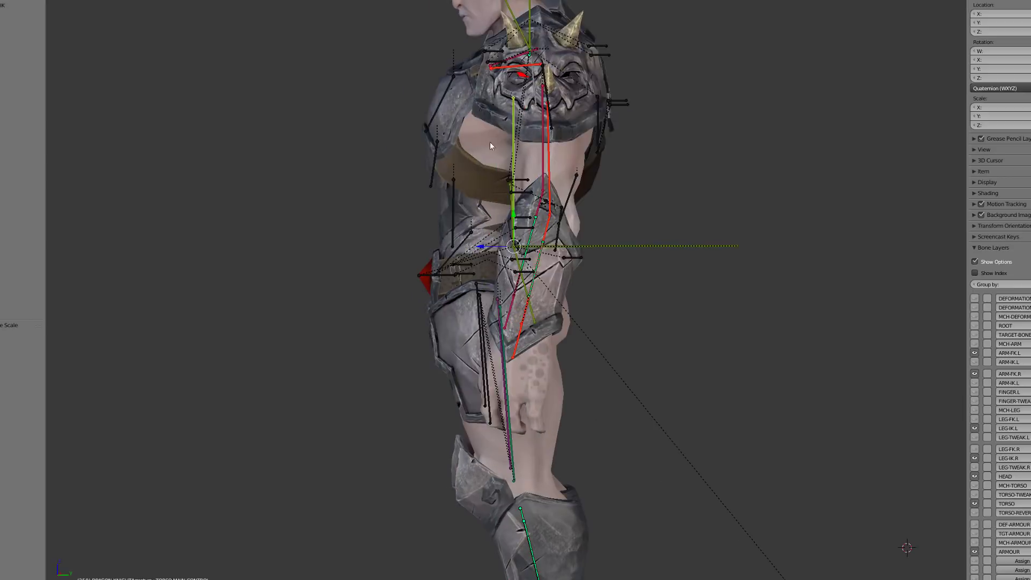
Try rotating the torso's main control on the armoured character's rig.
key("r")
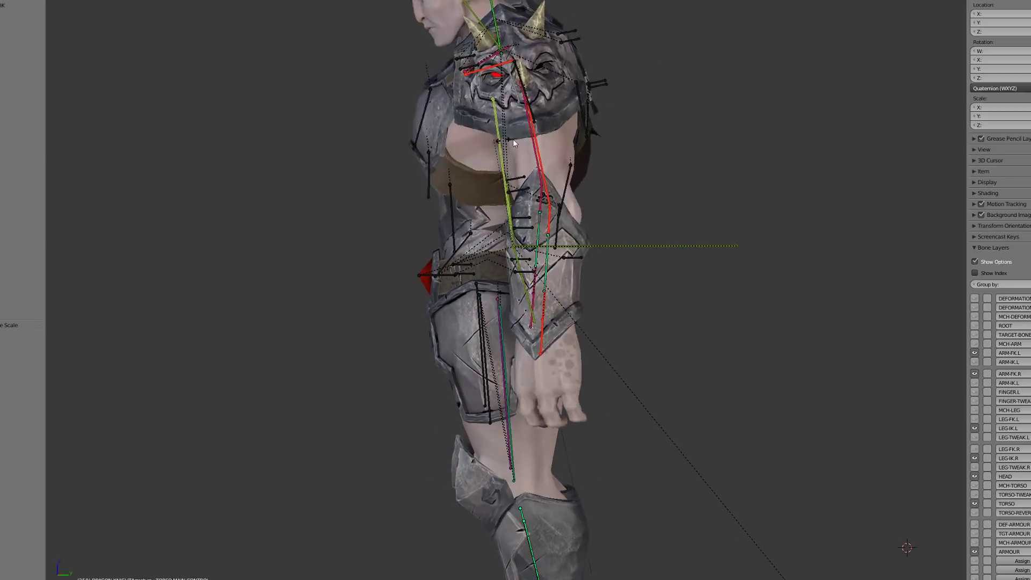
right_click(514, 140)
key("KP_1")
scroll(531, 195, "down", 2)
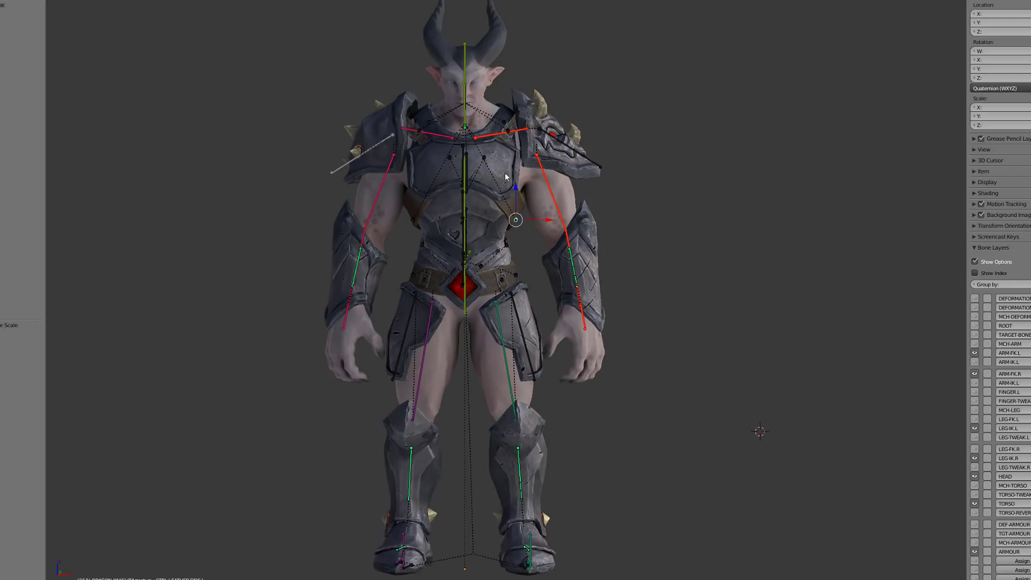
Rotate the left and right shoulder controls in front view to pose the armoured shoulders.
middle_click_drag(530, 194, 530, 233, "shift")
right_click(512, 171)
key("r")
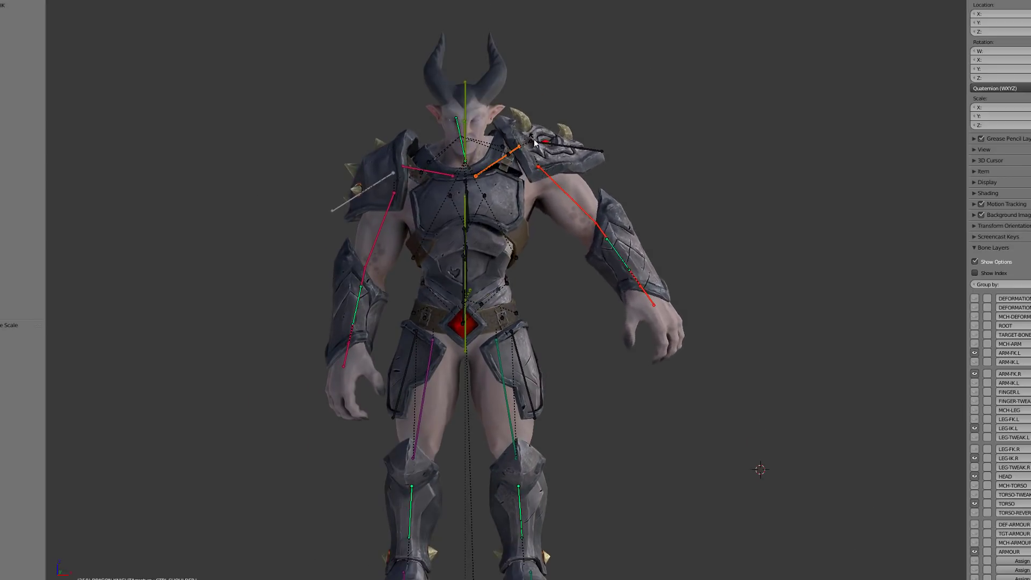
left_click(531, 152)
right_click(562, 146)
key("r")
right_click(435, 167)
right_click(424, 169)
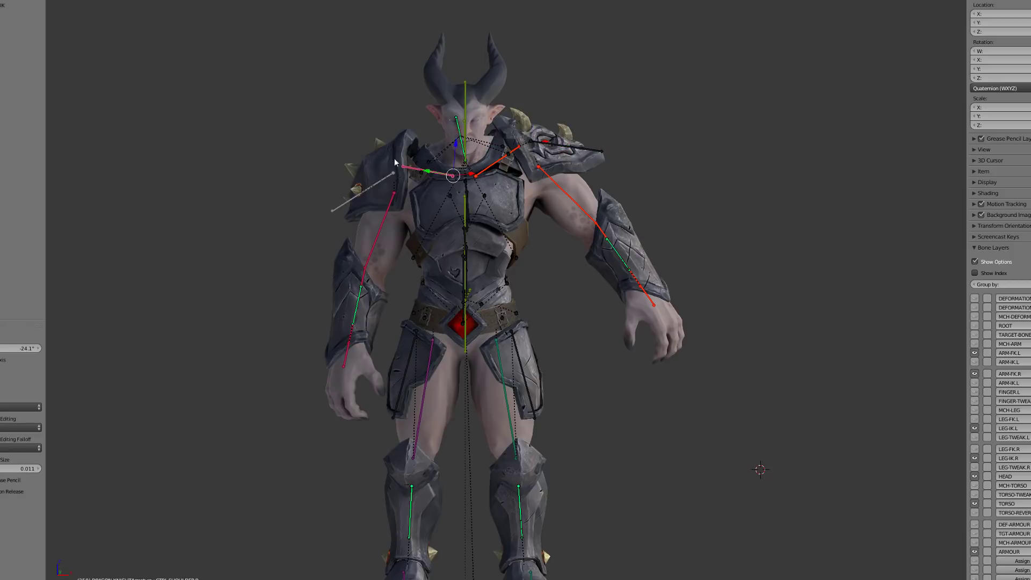
key("r")
left_click(389, 130)
Clear the rotation, location and scale of all the character rig's controls.
key("a")
key("a")
key("alt+r")
key("alt+g")
key("alt+s")
middle_click_drag(535, 364, 525, 271, "shift")
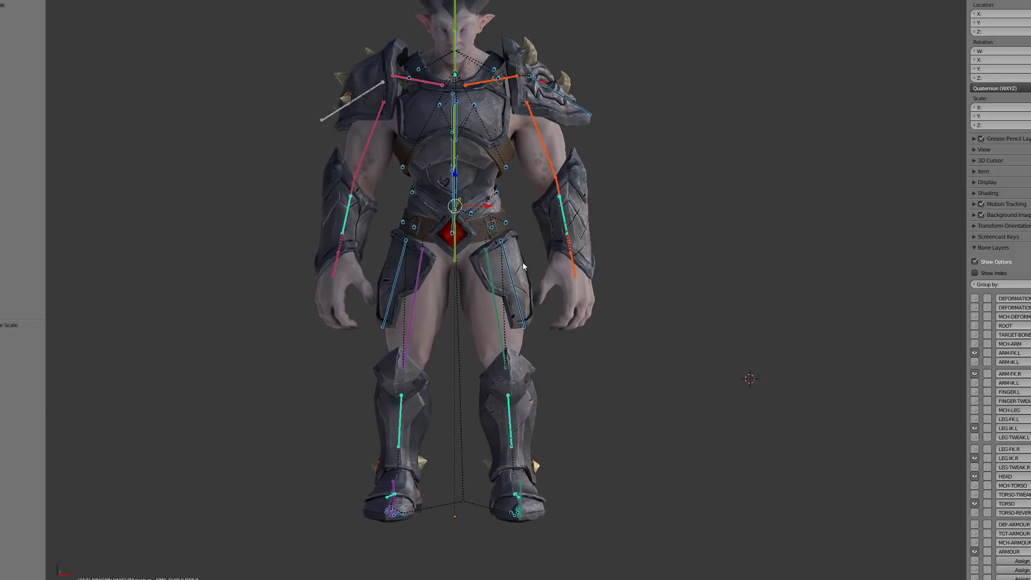
Lower the character's torso COG control by about 0.11 so that the knees bend.
middle_click_drag(529, 341, 400, 269)
right_click(531, 211)
key("g")
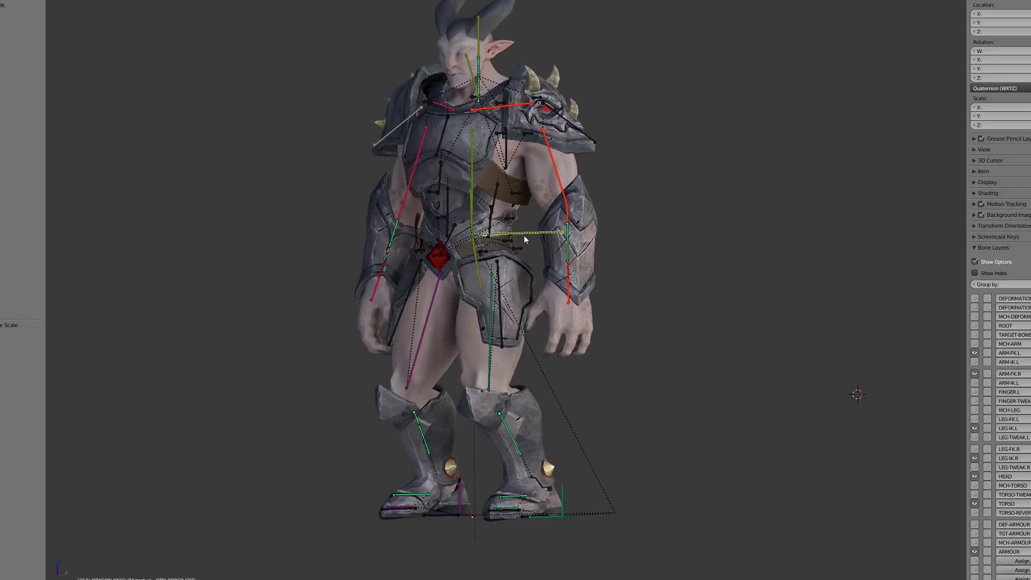
left_click(524, 237)
middle_click_drag(570, 464, 478, 339, "shift")
Rotate the left foot-roll control about its X axis by about 14.4 degrees.
right_click(531, 346)
key("r")
key("x")
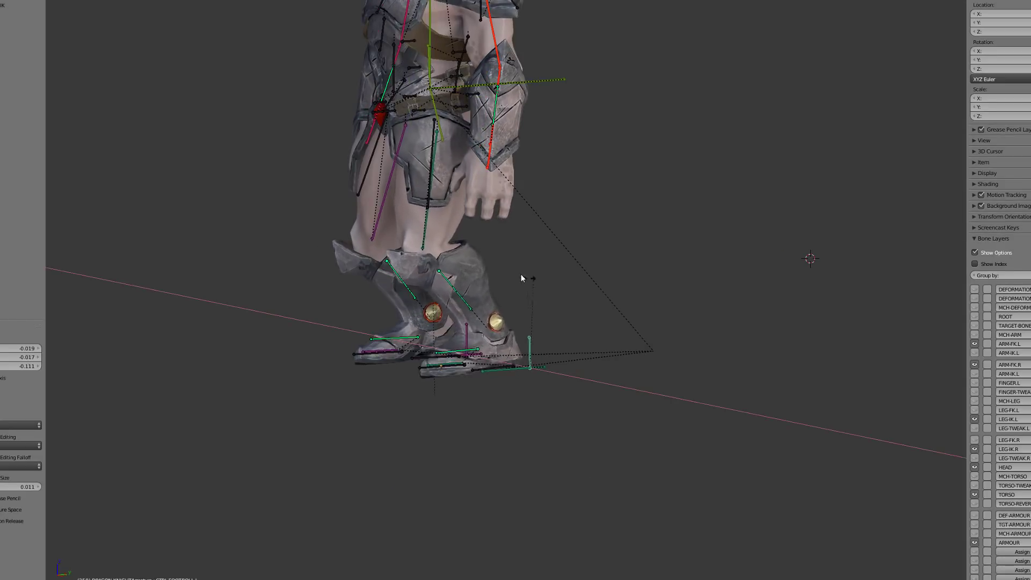
left_click(521, 282)
Clear the left foot-roll control's rotation and try rotating it about the Z axis in front view.
scroll(542, 370, "up", 6)
key("KP_1")
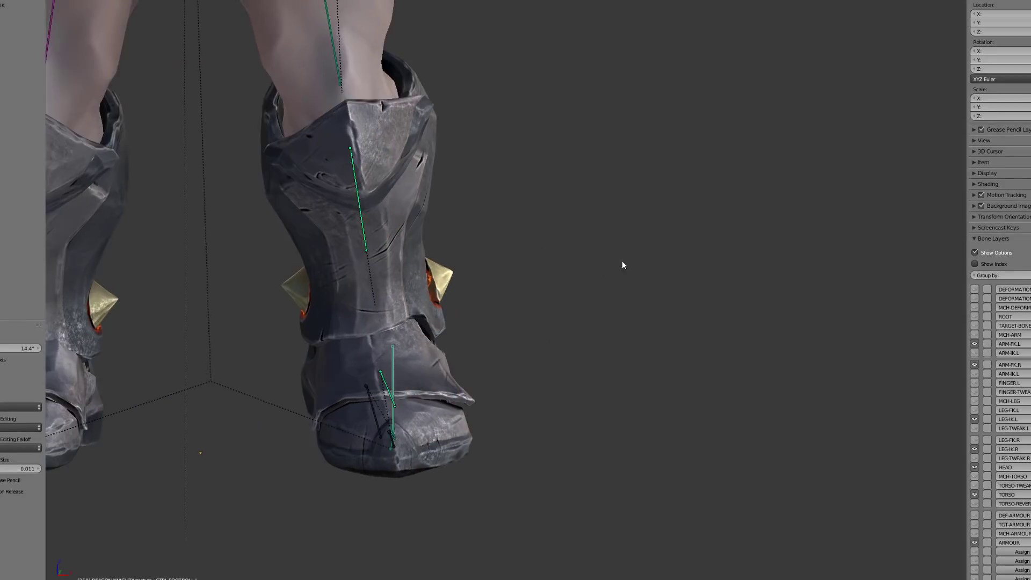
key("alt+r")
key("r")
key("z")
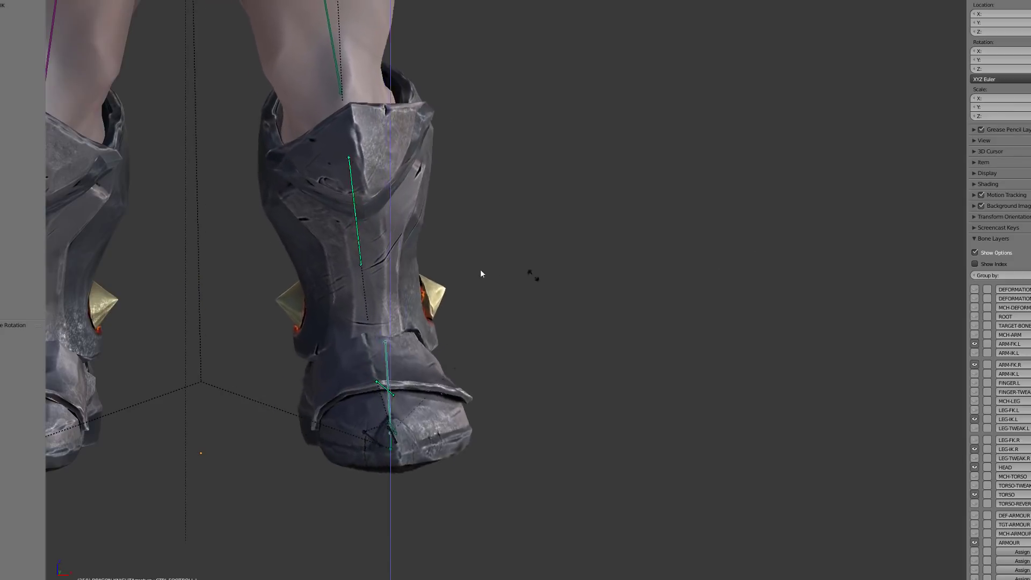
right_click(612, 274)
scroll(559, 282, "down", 2)
key("KP_3")
scroll(434, 285, "down", 4)
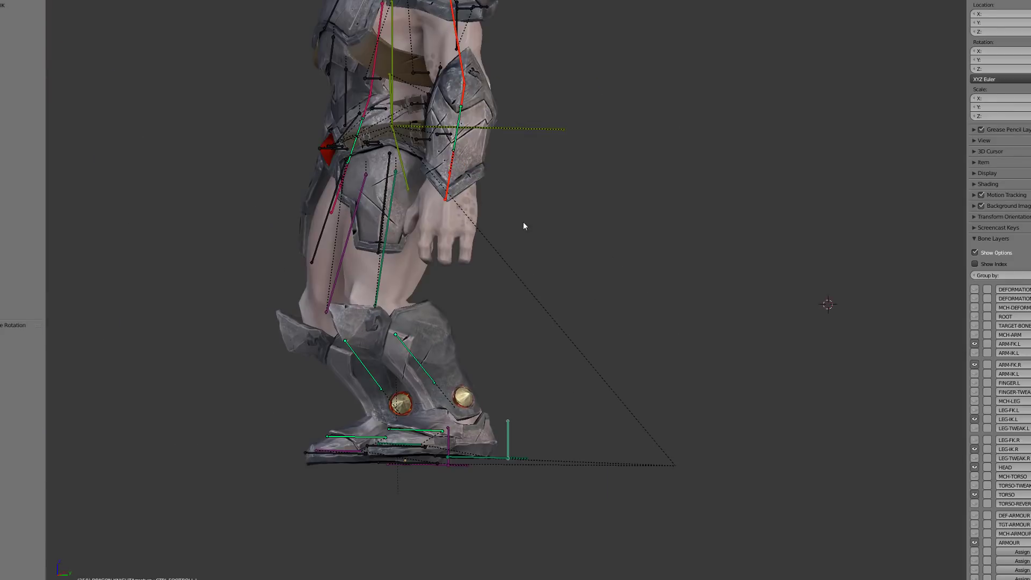
right_click(536, 133)
middle_click_drag(536, 134, 805, 426)
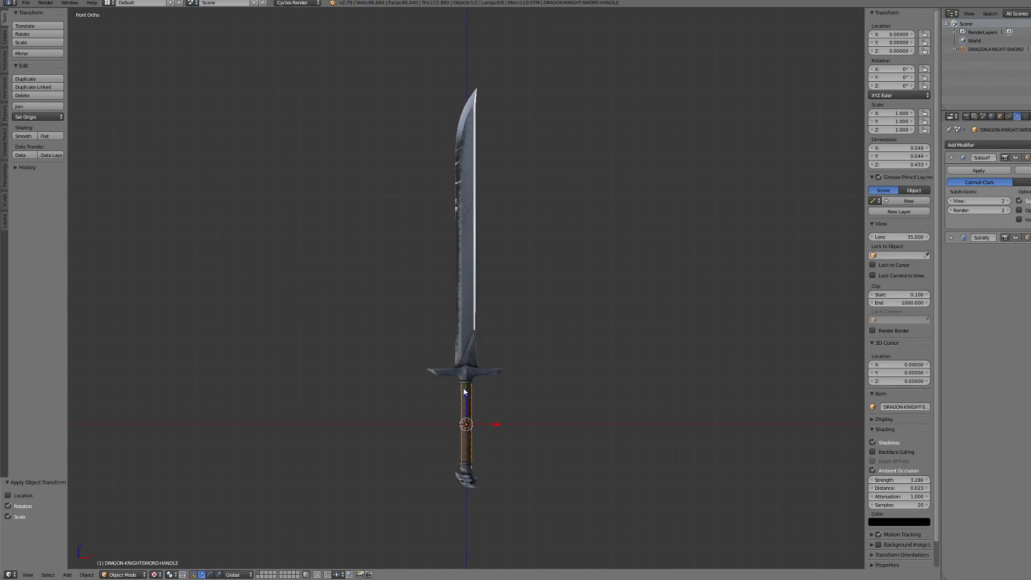
Add a single-bone armature at the sword's origin and name its bone SWORD-MAIN.
key("shift+a")
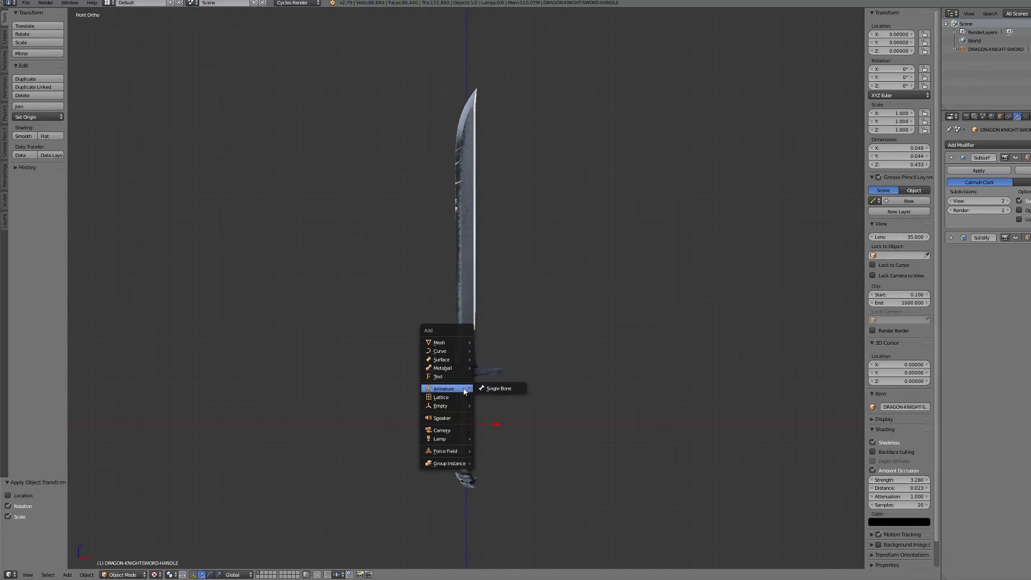
left_click(495, 388)
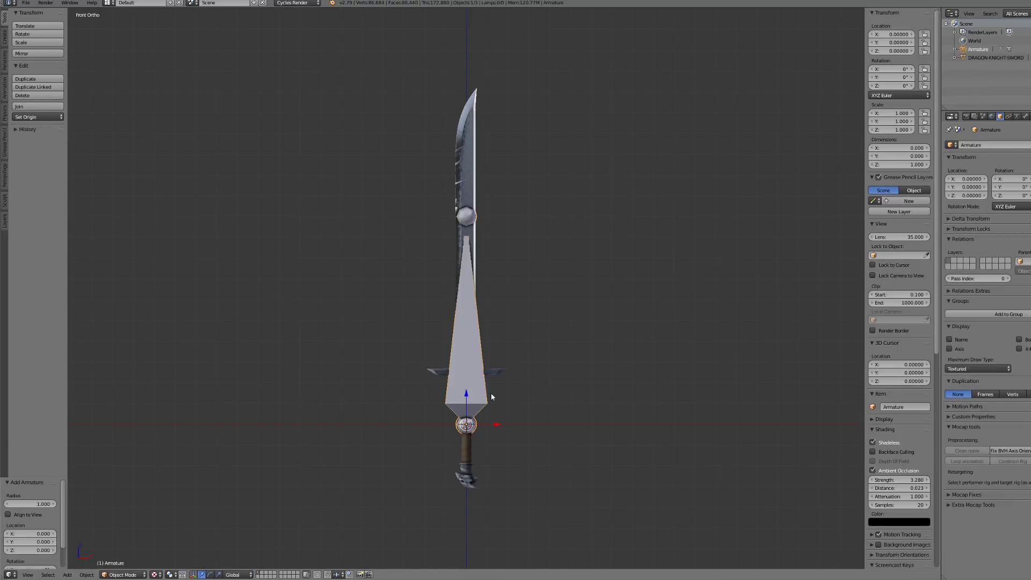
left_click(1025, 117)
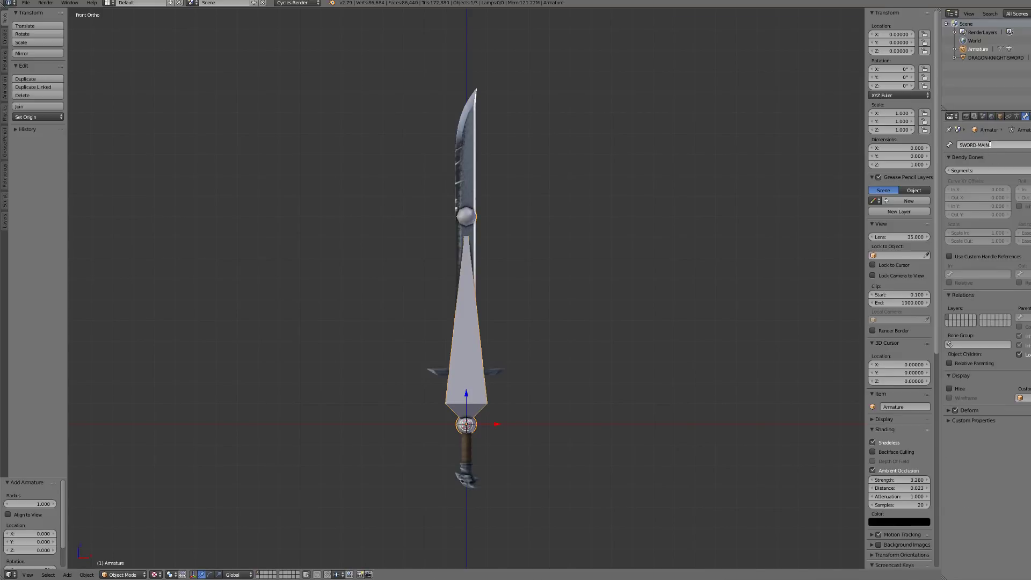
Parent the sword mesh to the SWORD-MAIN bone with the Bone option and try rotating the bone in Pose Mode.
right_click(480, 189)
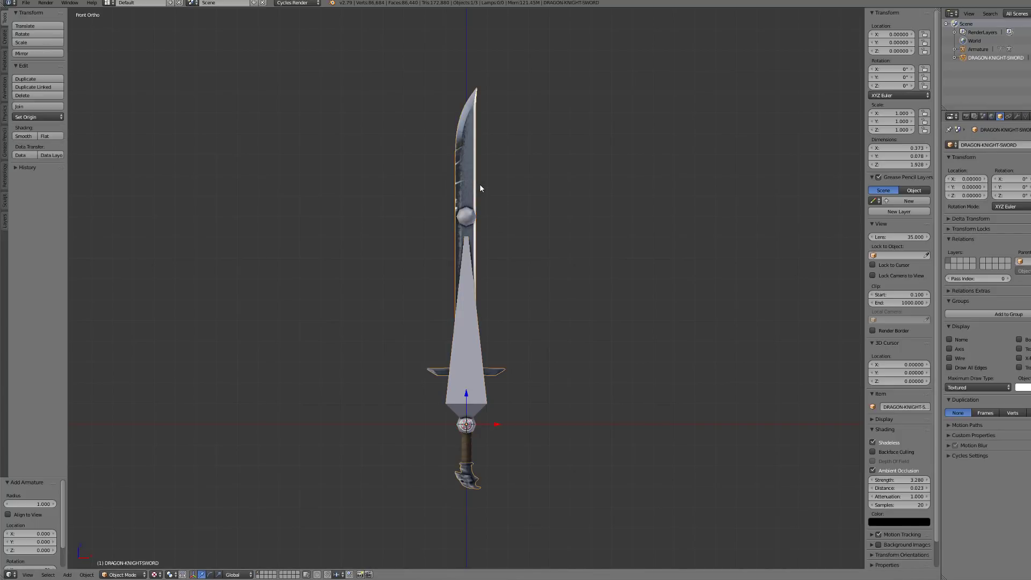
right_click(480, 334, "shift")
key("ctrl+p")
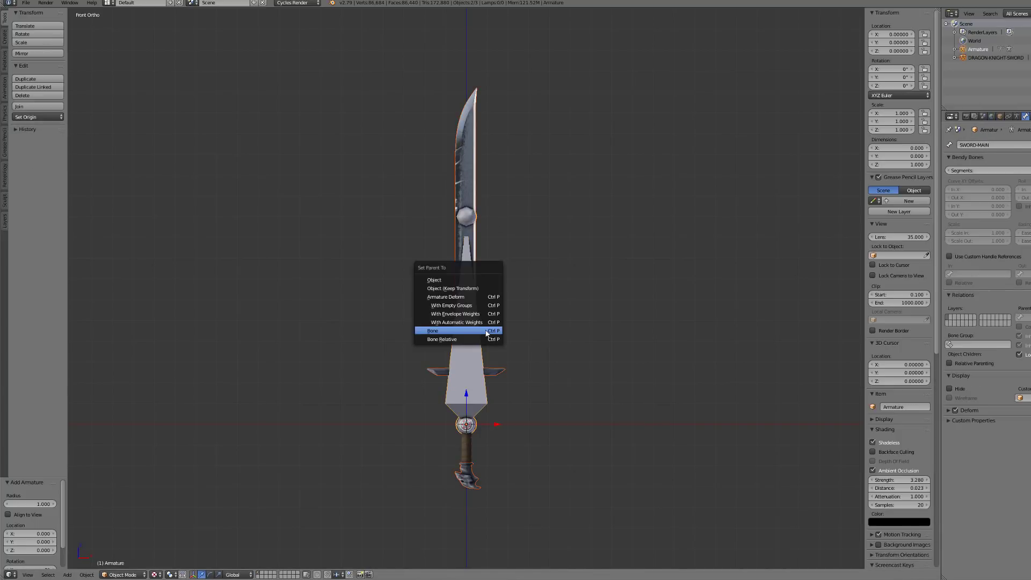
left_click(486, 331)
key("ctrl+Tab")
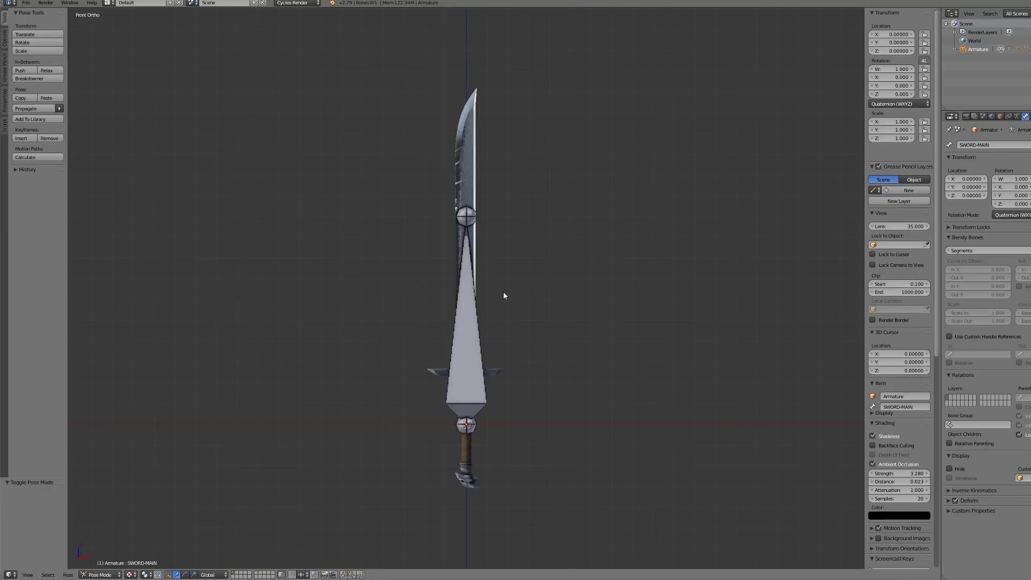
key("r")
right_click(489, 267)
In wireframe Edit Mode, duplicate the SWORD-MAIN bone in place and scale the copy down to about 0.27 long.
key("z")
scroll(489, 266, "up", 1)
middle_click_drag(490, 432, 466, 325, "shift")
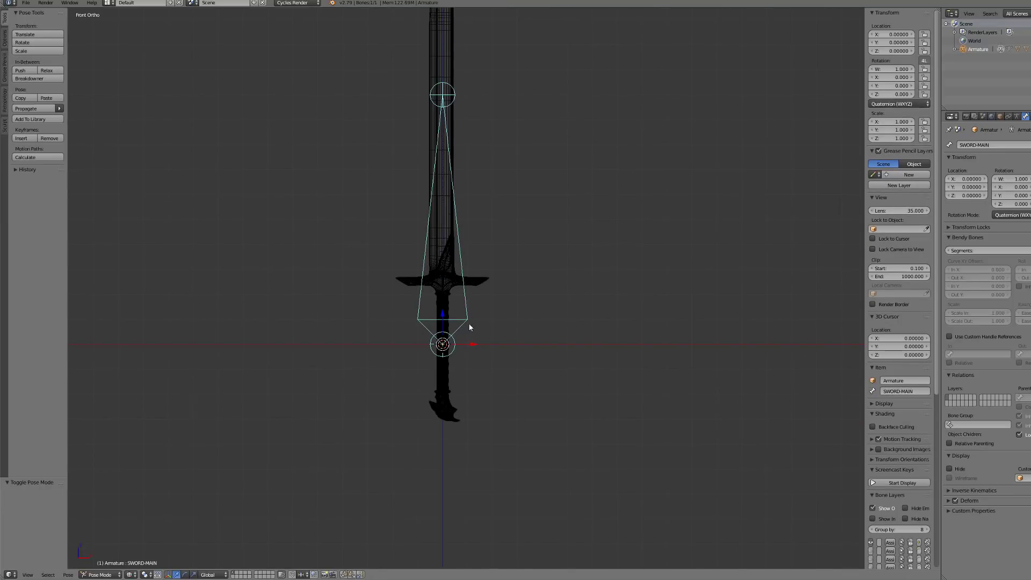
scroll(454, 359, "up", 2)
key("Tab")
scroll(453, 359, "down", 3)
middle_click_drag(525, 222, 526, 302, "shift")
key("shift+d")
right_click(527, 302)
key("s")
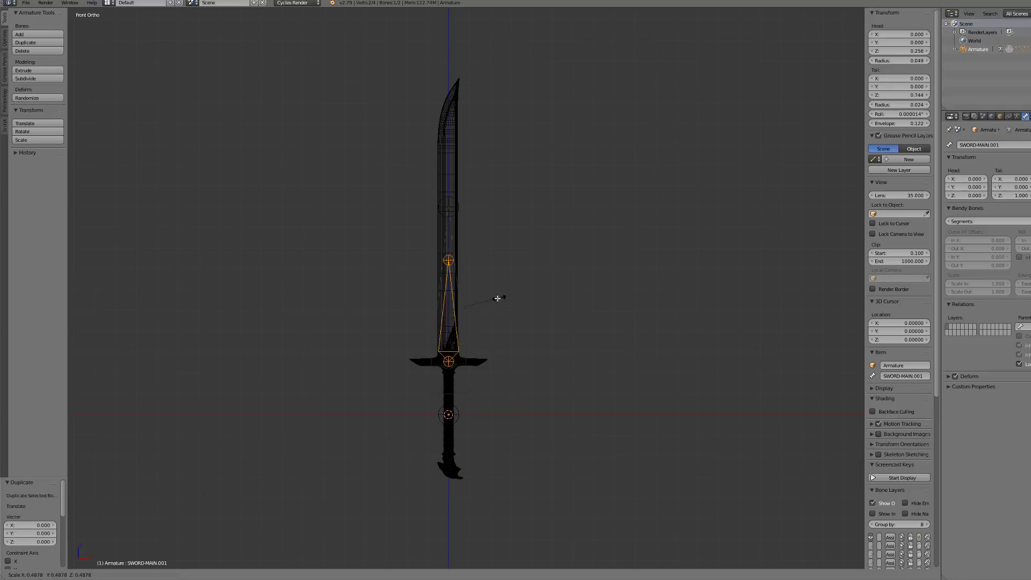
left_click(464, 297)
Move the small bone about 1.25 up along Z to just above the blade's tip.
key("g")
key("z")
left_click(454, 36)
middle_click_drag(455, 61, 457, 54, "shift")
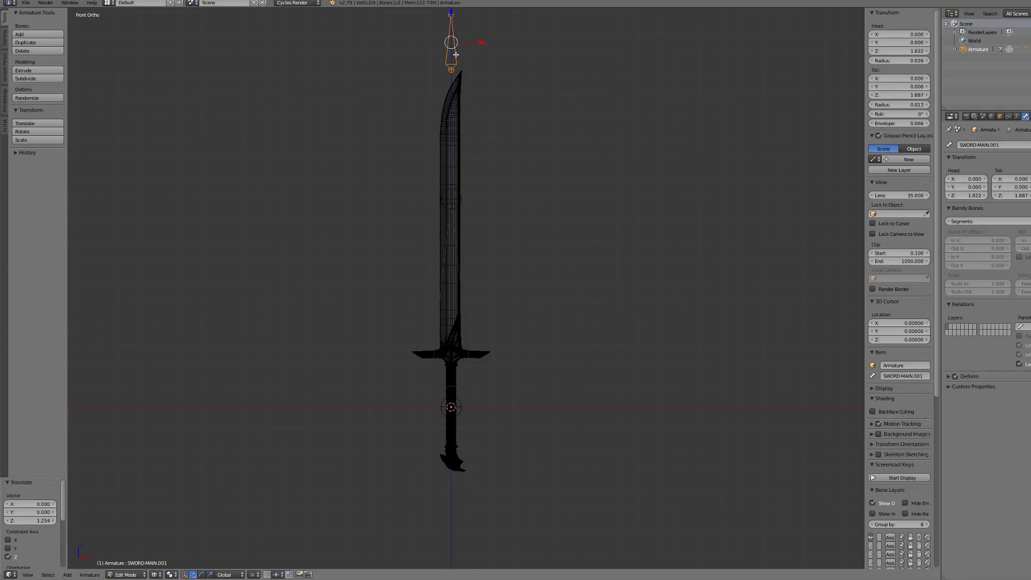
Duplicate the small bone about 1.93 down along Z to the pommel at the end of the handle.
key("shift+d")
key("z")
left_click(465, 497)
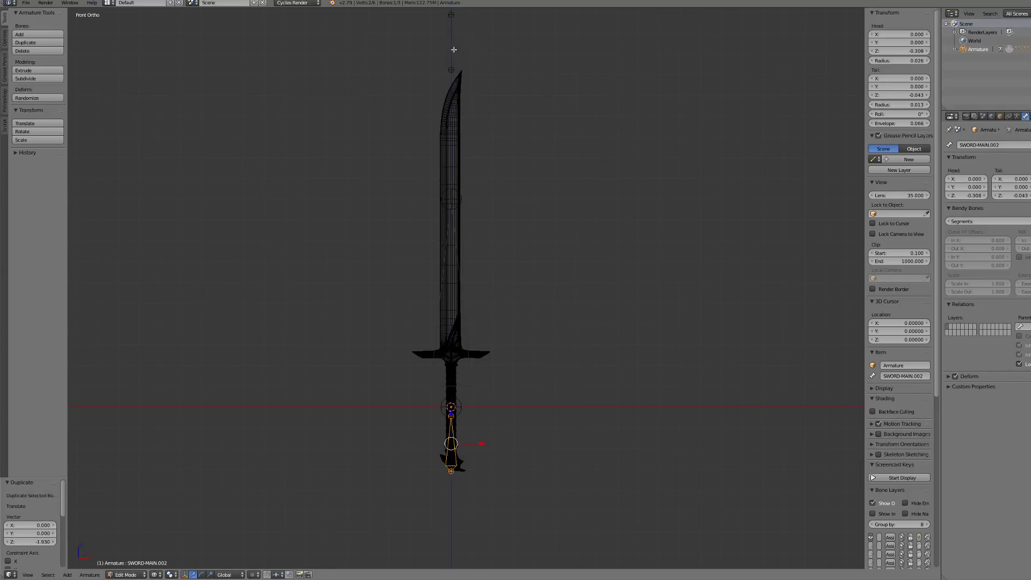
Parent the bones with Keep Offset and name the upper small bone SWORD-PIVOT and the pommel bone DEF-SWORD.
left_click(461, 274)
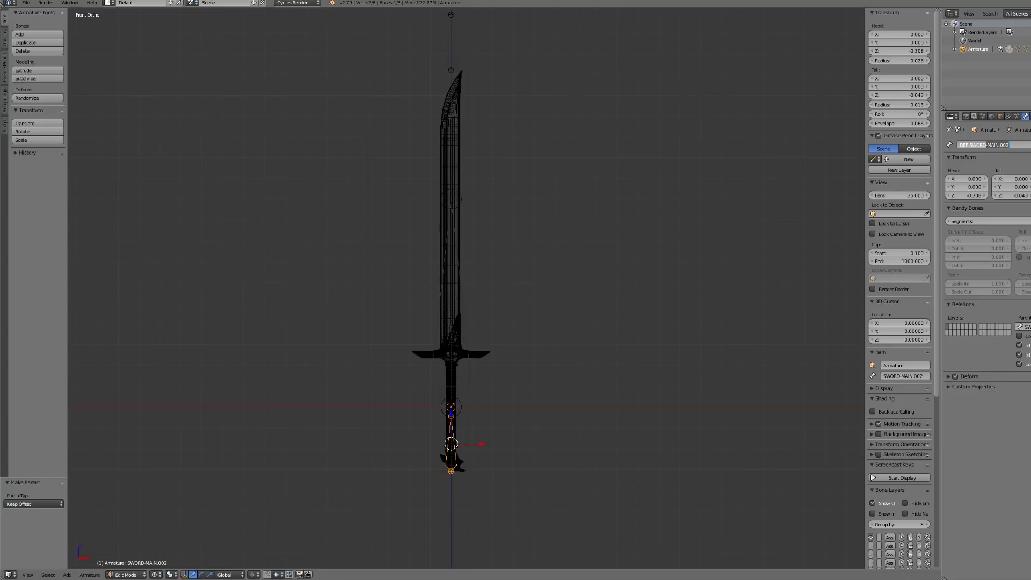
key("ctrl+Tab")
Clear the sword mesh's parent.
right_click(448, 290)
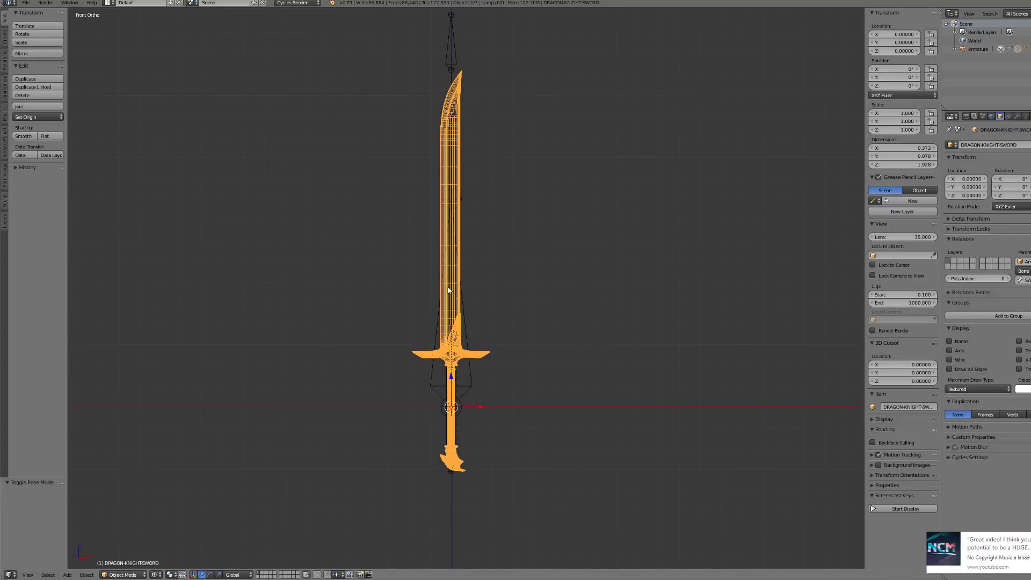
key("alt+p")
key("Return")
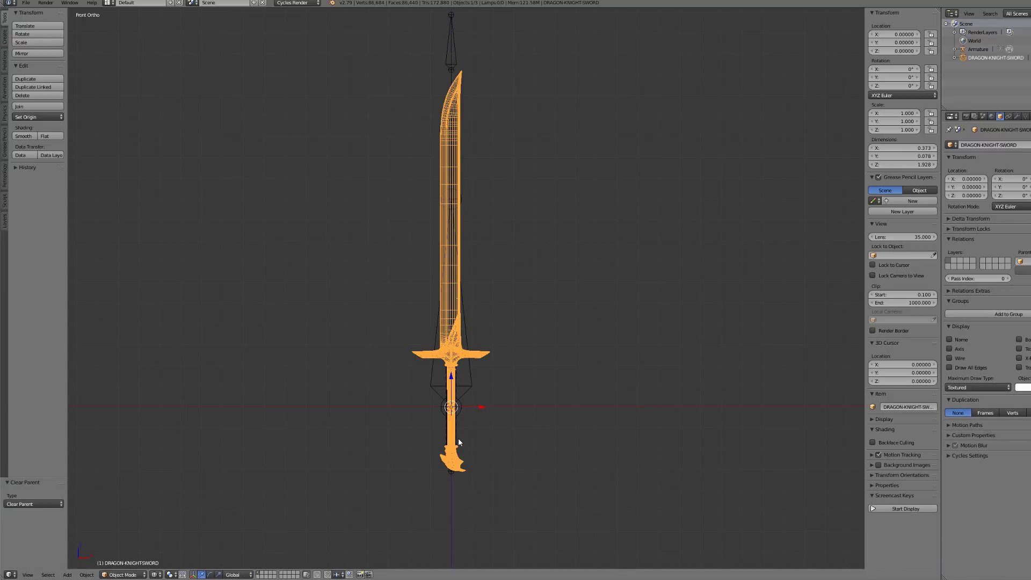
Parent the sword mesh to the DEF-SWORD bone at the pommel using the Bone option.
right_click(453, 472)
middle_click_drag(456, 452, 457, 415, "shift")
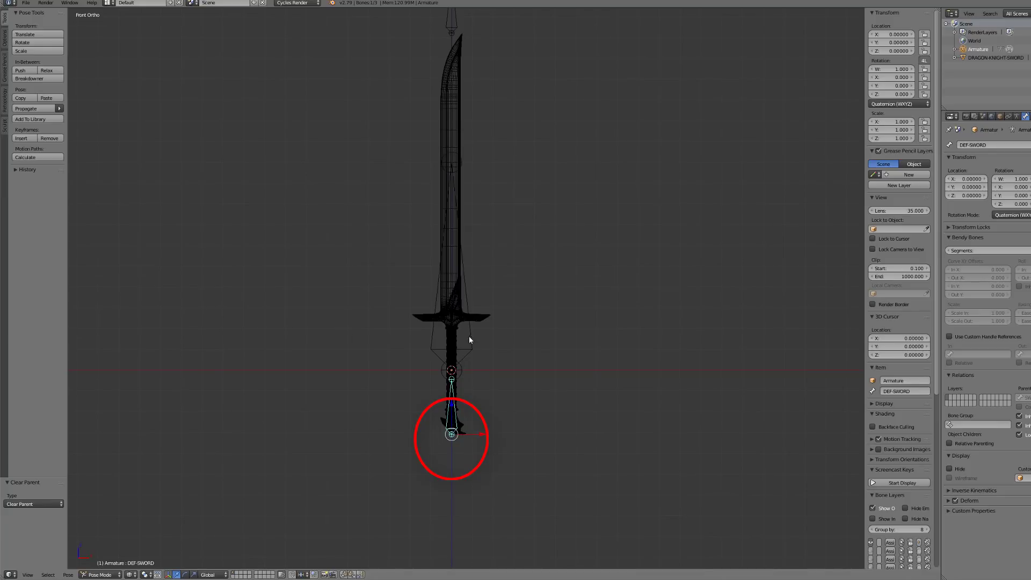
right_click(460, 320)
right_click(451, 441)
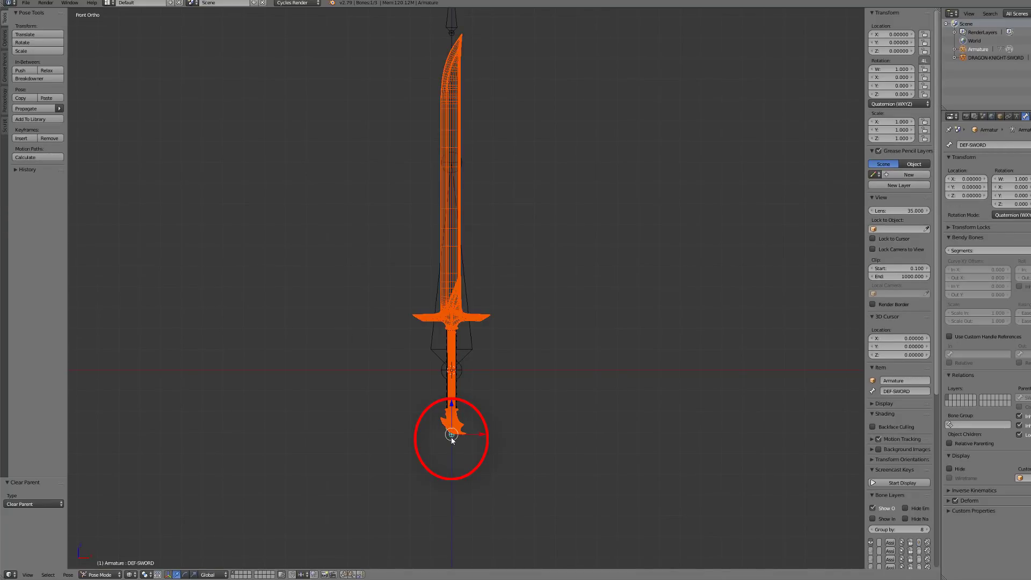
key("ctrl+p")
left_click(452, 440)
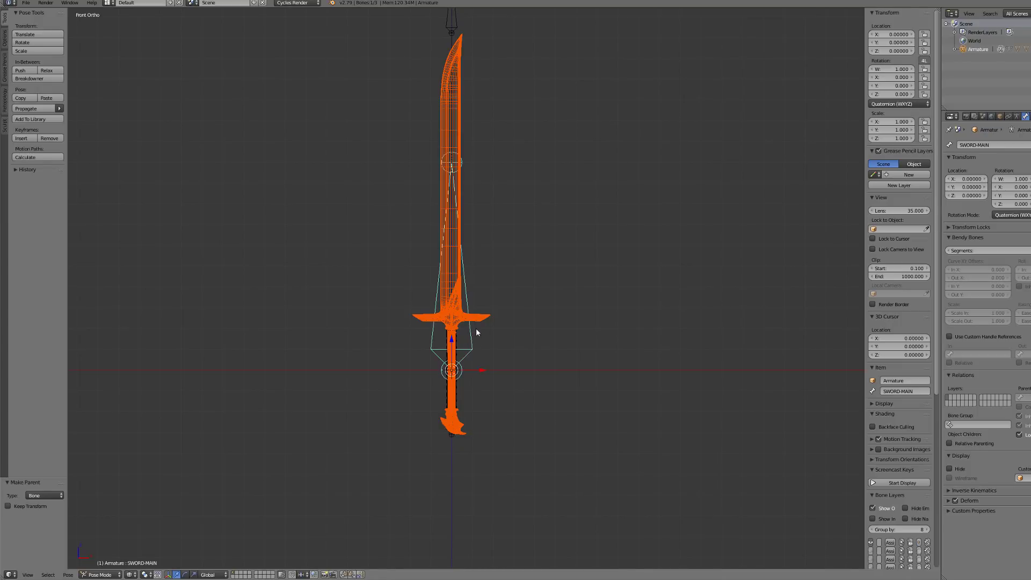
Display the sword in solid shading and try rotating the SWORD-MAIN and DEF-SWORD bones to test the rig.
key("z")
key("r")
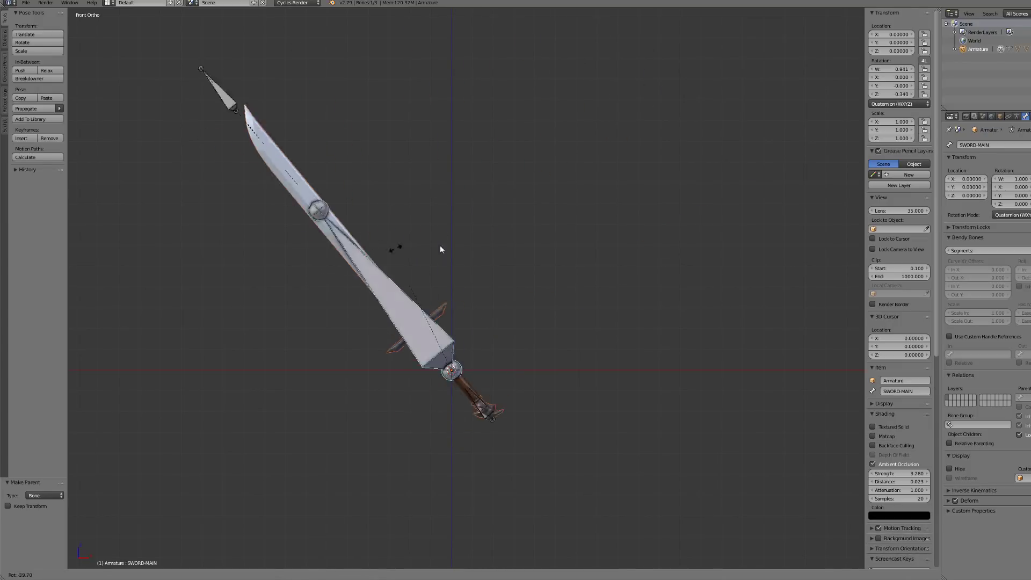
right_click(424, 412)
key("r")
right_click(421, 327)
scroll(453, 179, "down", 2)
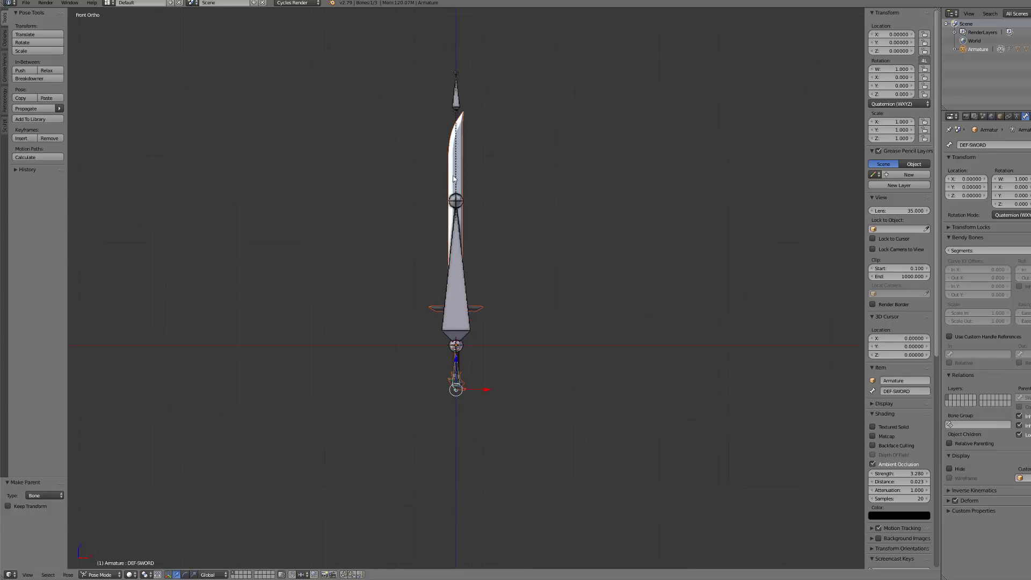
key("r")
right_click(471, 64)
Try rotating the SWORD-PIVOT bone and moving it along Z to test how the sword follows.
scroll(462, 180, "up", 1)
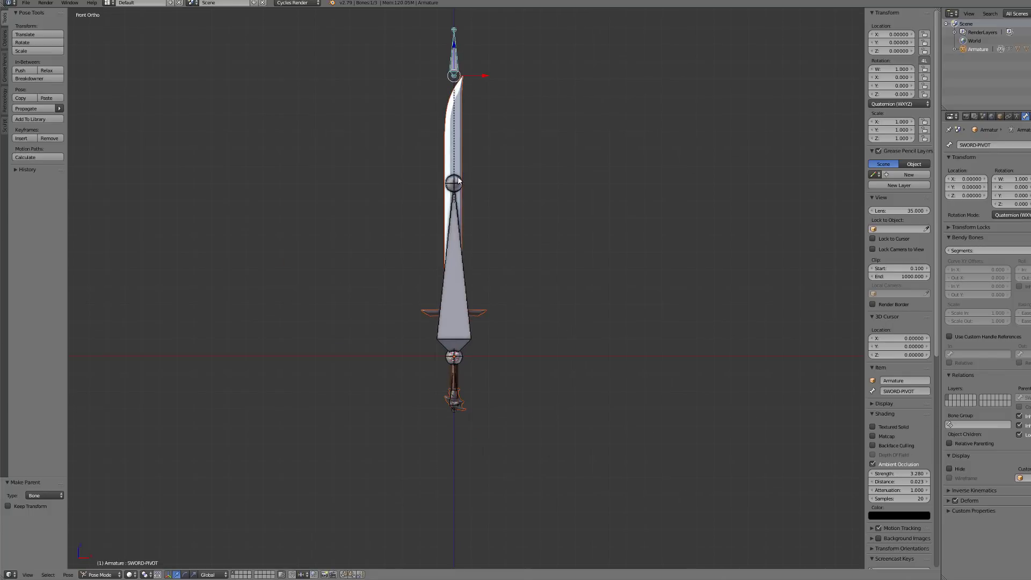
middle_click_drag(491, 324, 484, 339, "shift")
key("r")
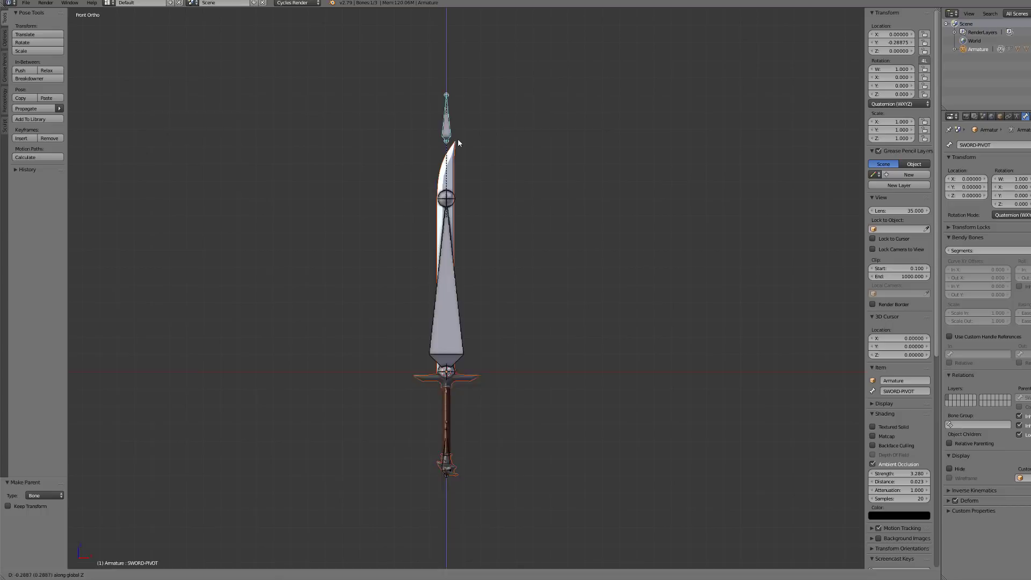
key("Escape")
key("r")
key("Escape")
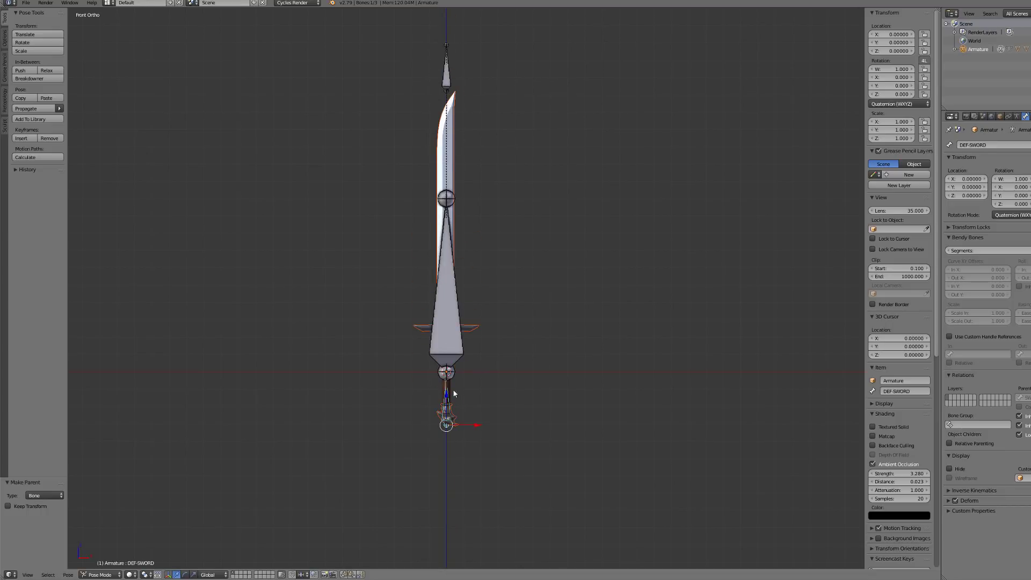
Move the SWORD-PIVOT bone by -0.5 along Z and the DEF-SWORD bone by 0.5 along Z.
right_click(449, 72)
left_click_drag(448, 65, 449, 149)
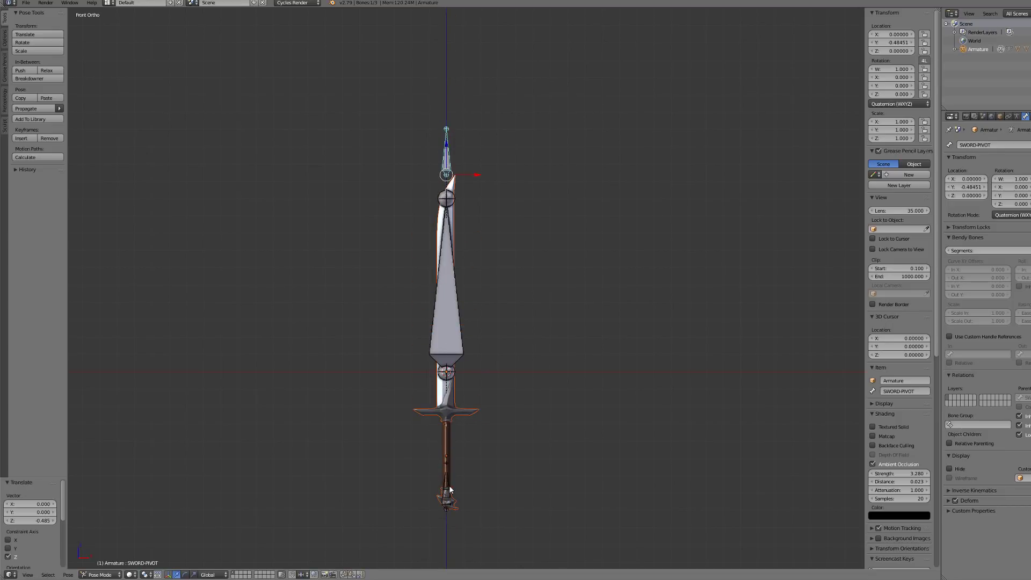
key("ctrl+z")
type("gz-.5")
key("Return")
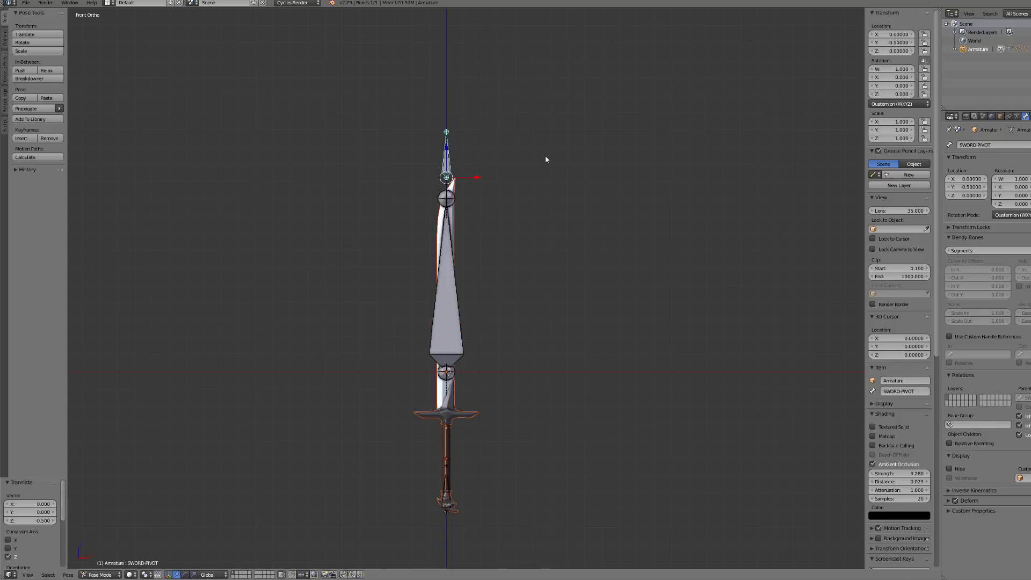
type("gz.5")
key("Return")
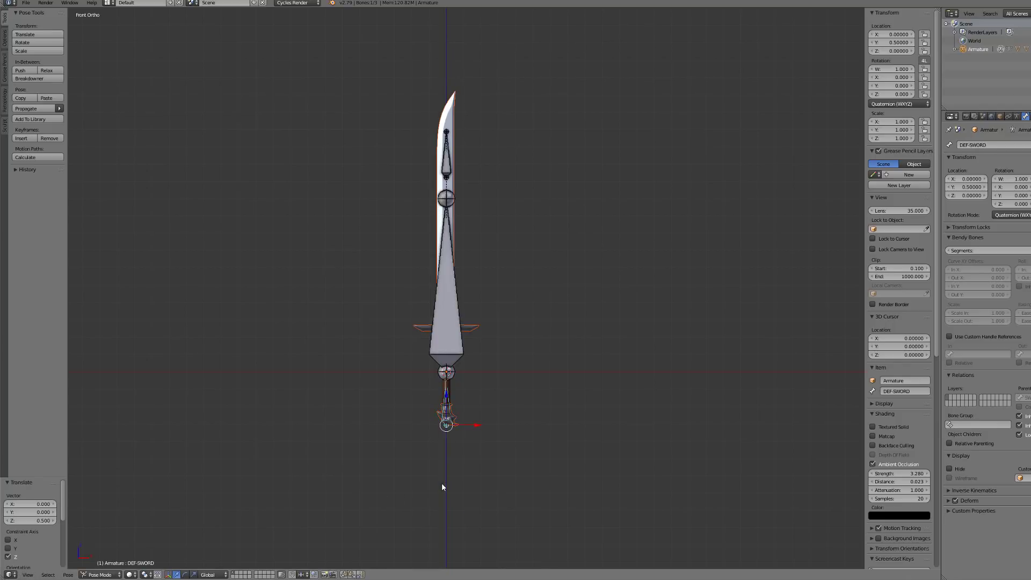
Try rotating the SWORD-PIVOT bone to test the sword with its offset pivot.
right_click(446, 165)
key("r")
right_click(428, 165)
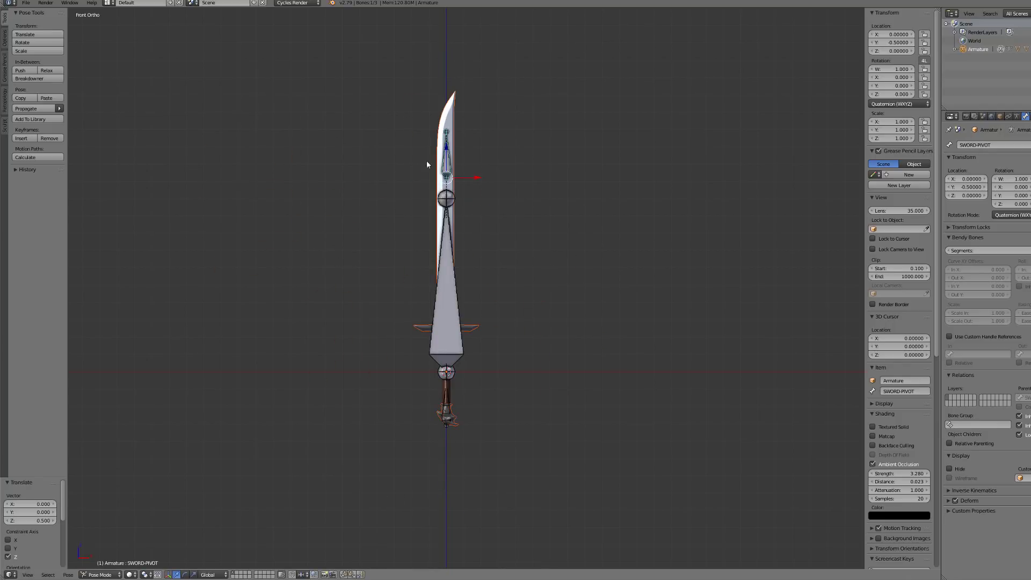
Clear the pose location of the SWORD-PIVOT and DEF-SWORD bones.
key("alt+g")
right_click(452, 225)
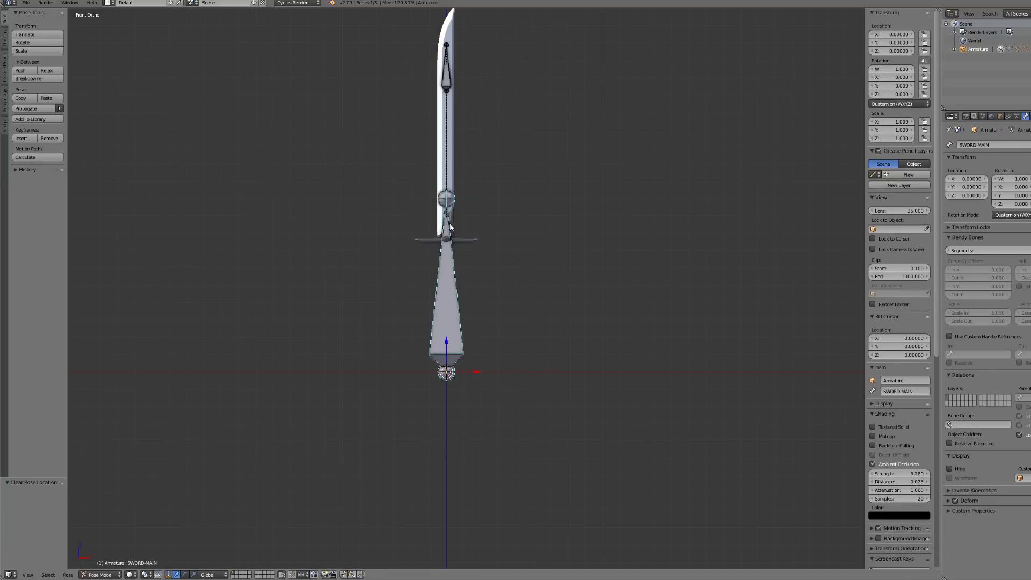
key("z")
scroll(447, 230, "up", 2)
right_click(442, 231)
right_click(439, 216)
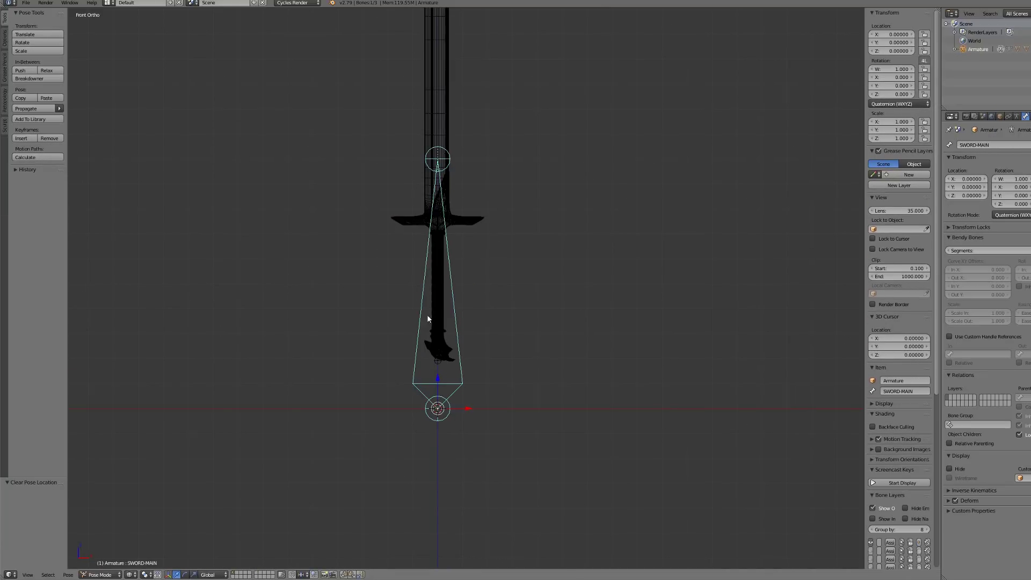
key("alt+g")
scroll(444, 361, "down", 3)
Duplicate the DEF-SWORD bone in place in Edit Mode.
key("Tab")
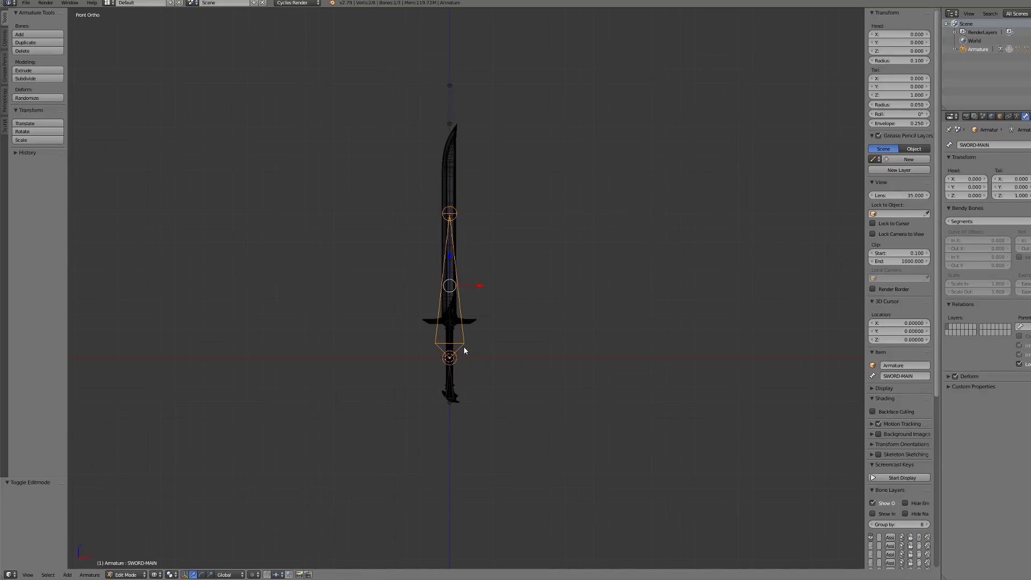
scroll(470, 358, "up", 3)
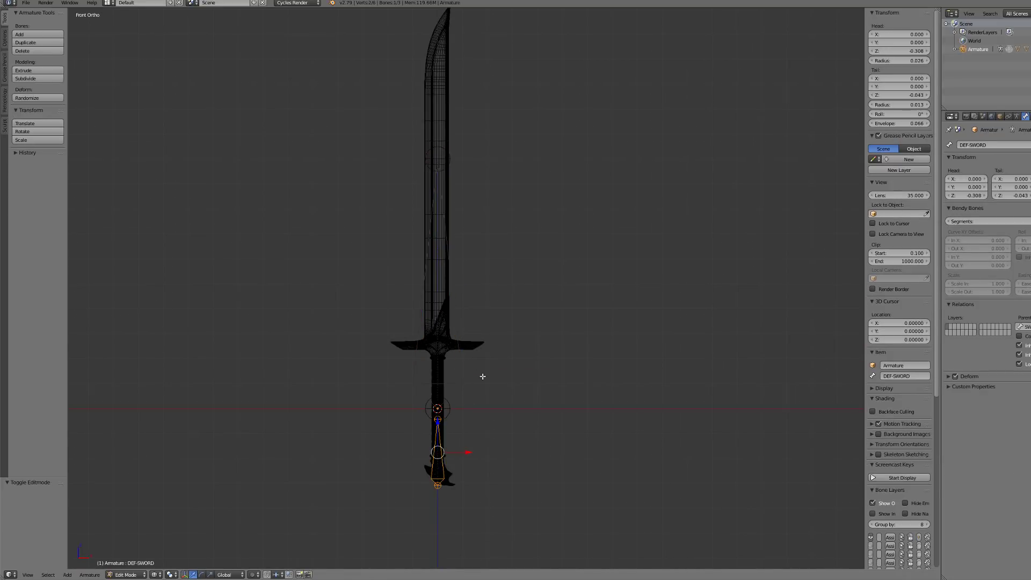
key("shift+d")
right_click(482, 377)
scroll(472, 378, "down", 3)
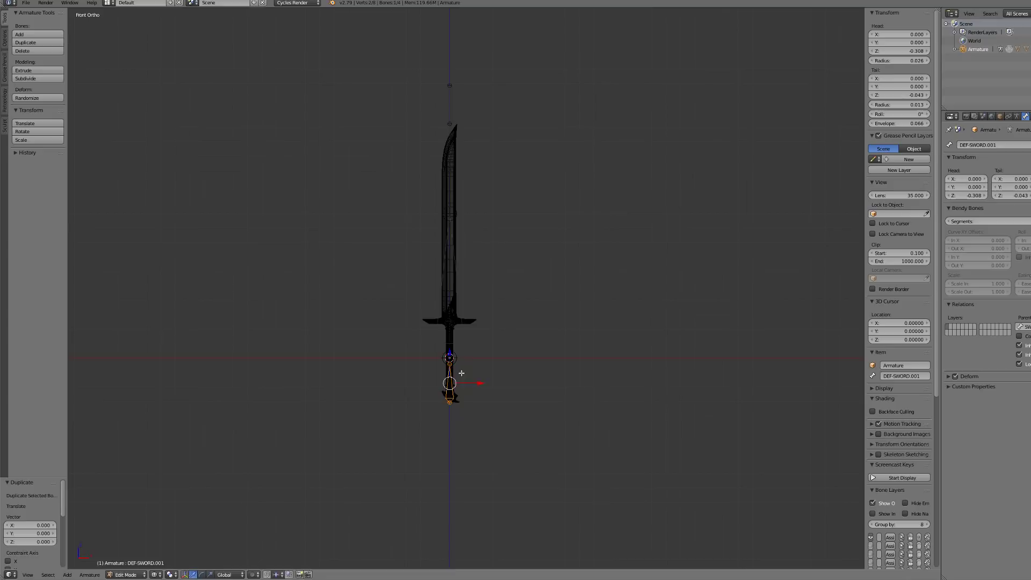
Scale the duplicated bone up from its head at the pommel until its tail reaches about Z 1.886, above the blade tip.
key("s")
right_click(467, 338)
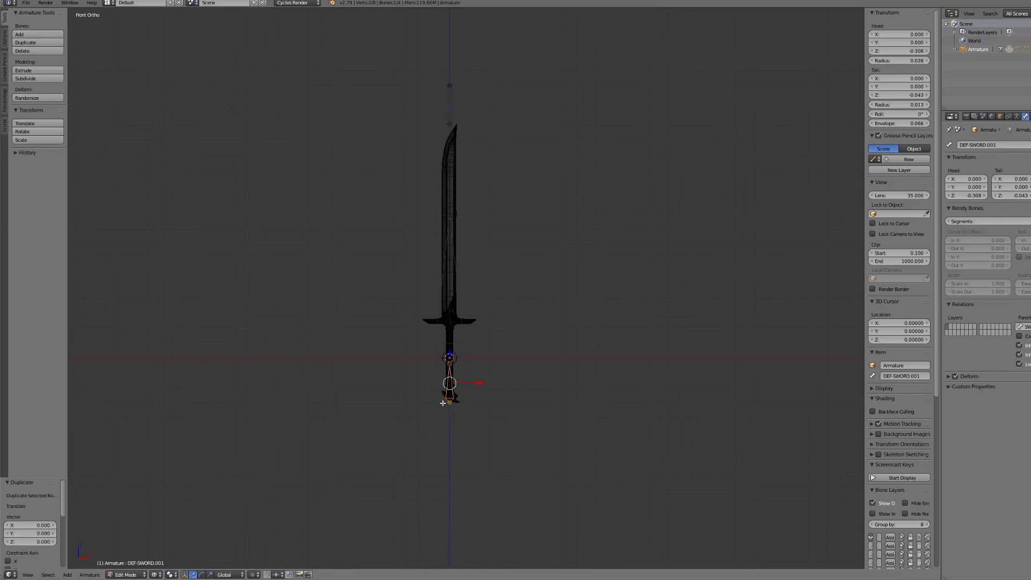
left_click(174, 575)
left_click(188, 546)
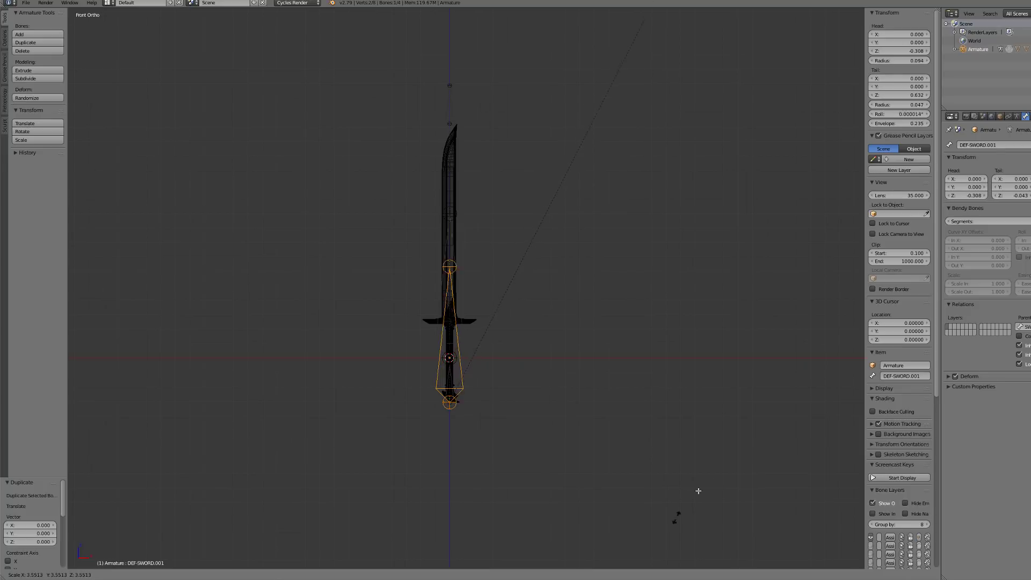
left_click(835, 268)
middle_click_drag(520, 283, 463, 330, "shift")
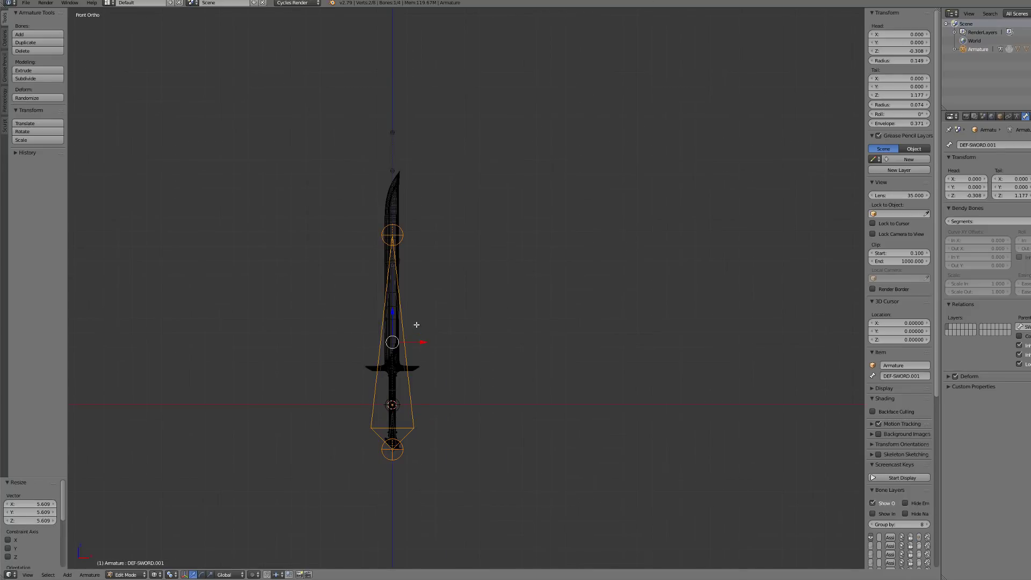
key("s")
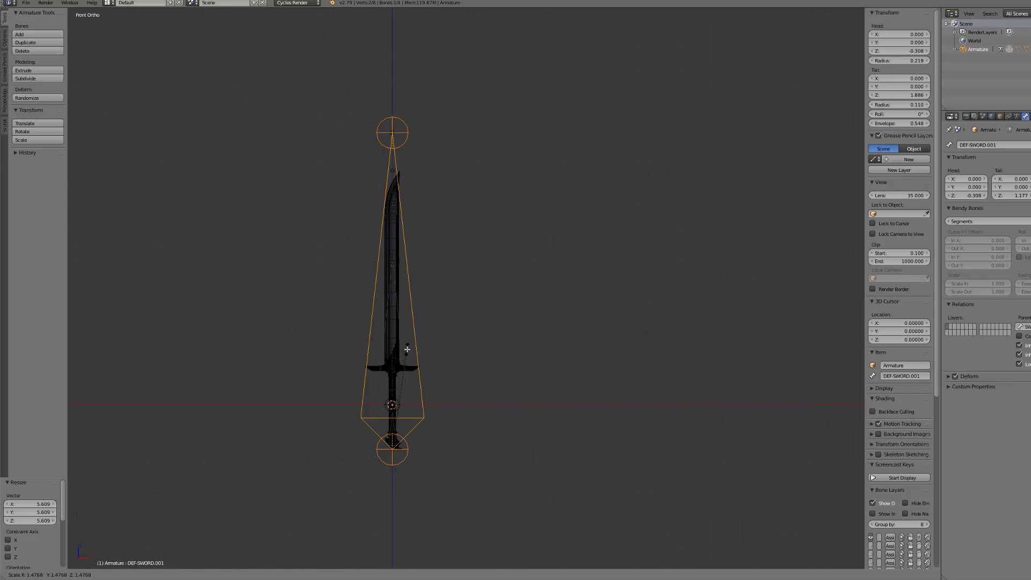
Duplicate the long bone in place with its direction switched, naming the copy MCH-PIVOT01 and the original MCH-PIVOT02.
key("shift+d")
left_click(485, 307)
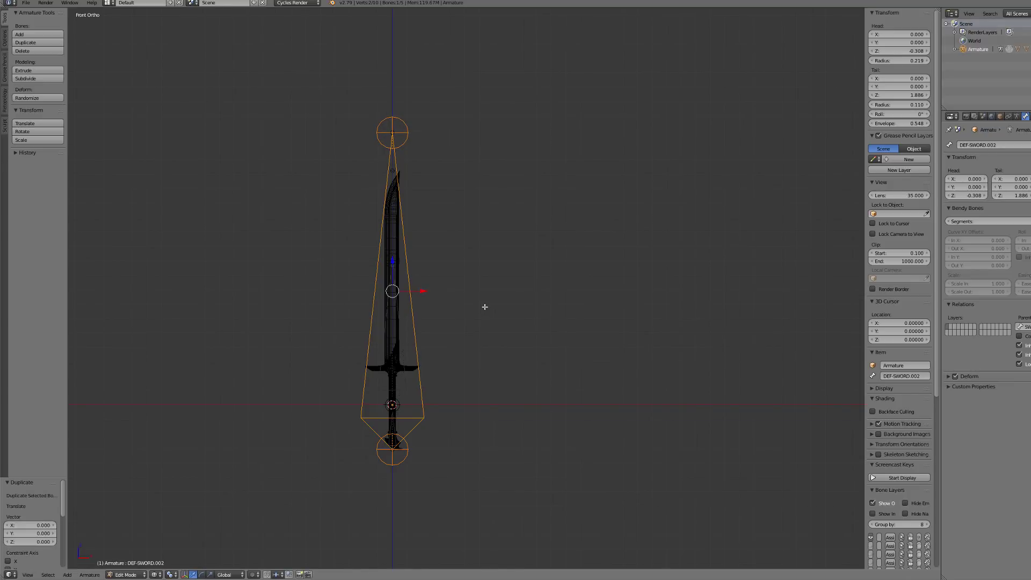
key("alt+f")
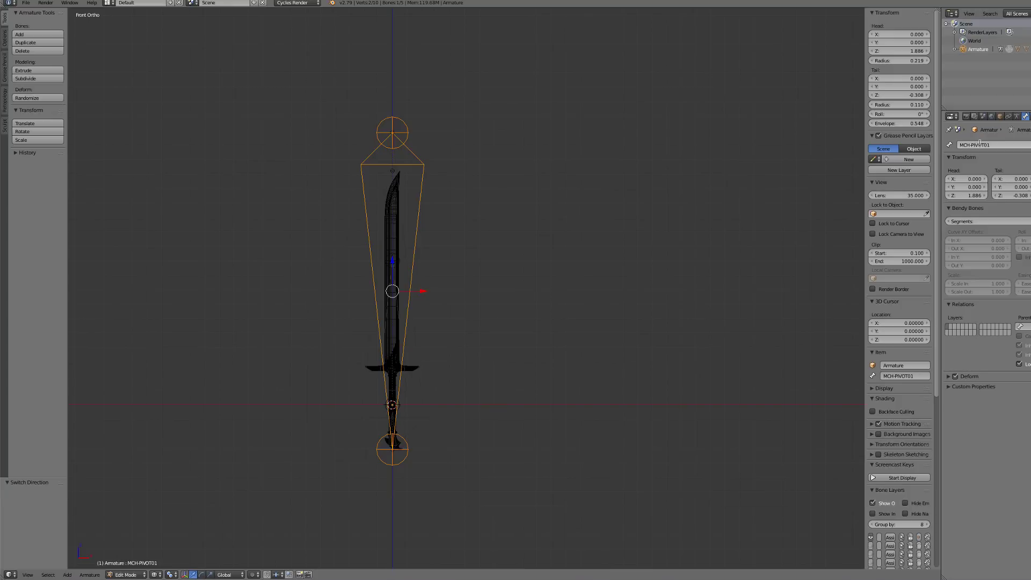
right_click(429, 420)
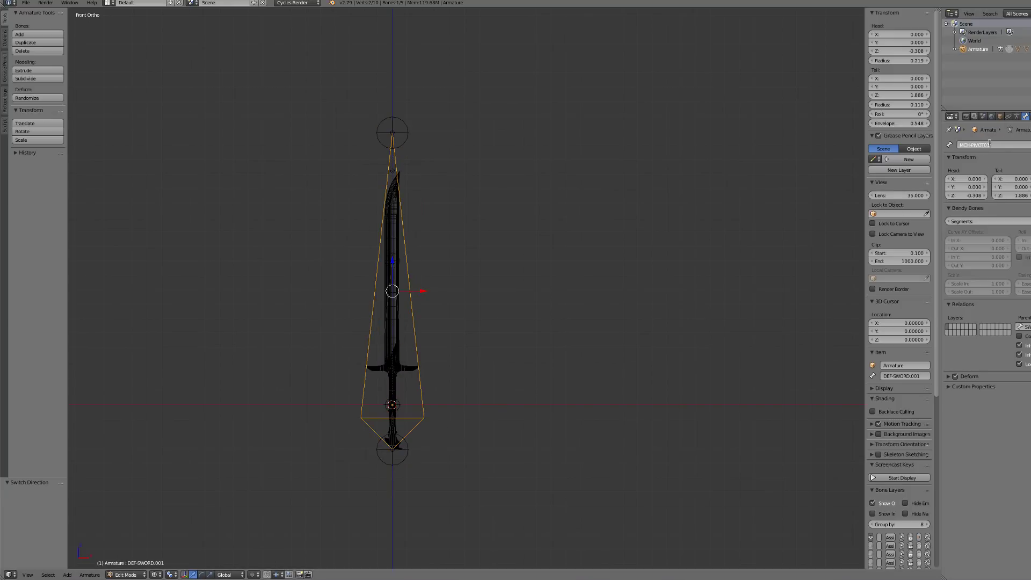
key("Return")
Move the SWORD-PIVOT bone and the upper ends of both MCH bones about -0.275 along Z to the blade tip.
scroll(398, 159, "up", 2)
middle_click_drag(436, 159, 457, 184, "shift")
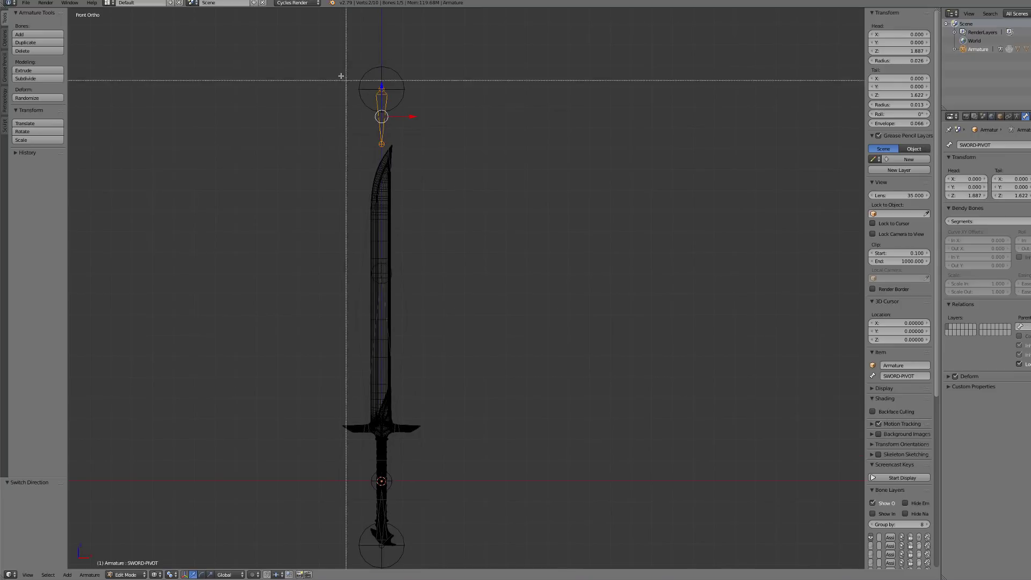
left_click_drag(326, 63, 453, 111)
left_click_drag(383, 90, 389, 137)
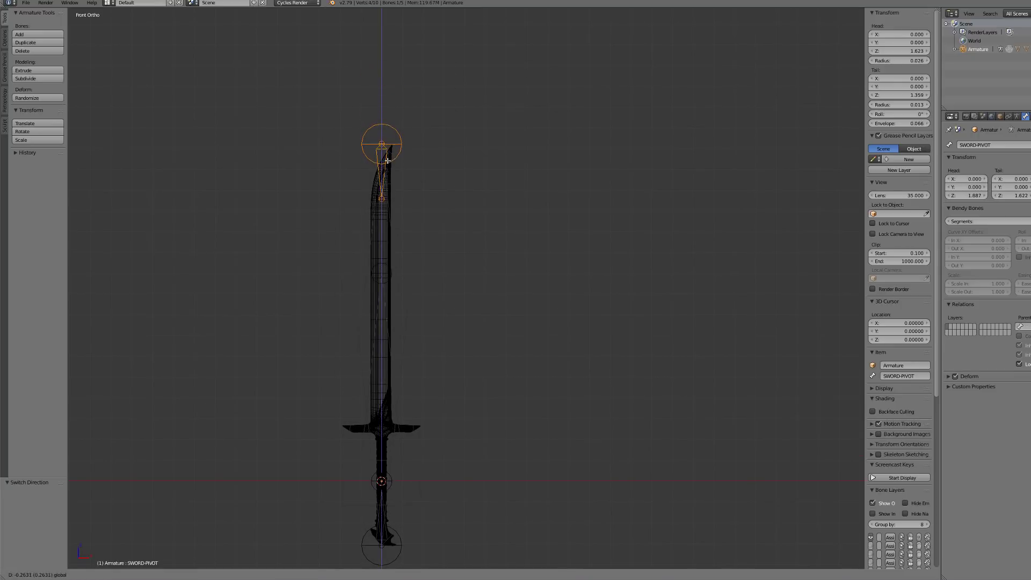
left_click_drag(388, 161, 387, 163)
Parent the MCH-PIVOT01 and MCH-PIVOT02 bones to the SWORD-MAIN bone.
scroll(400, 255, "down", 3)
scroll(407, 261, "up", 1)
right_click(428, 271)
right_click(415, 311, "shift")
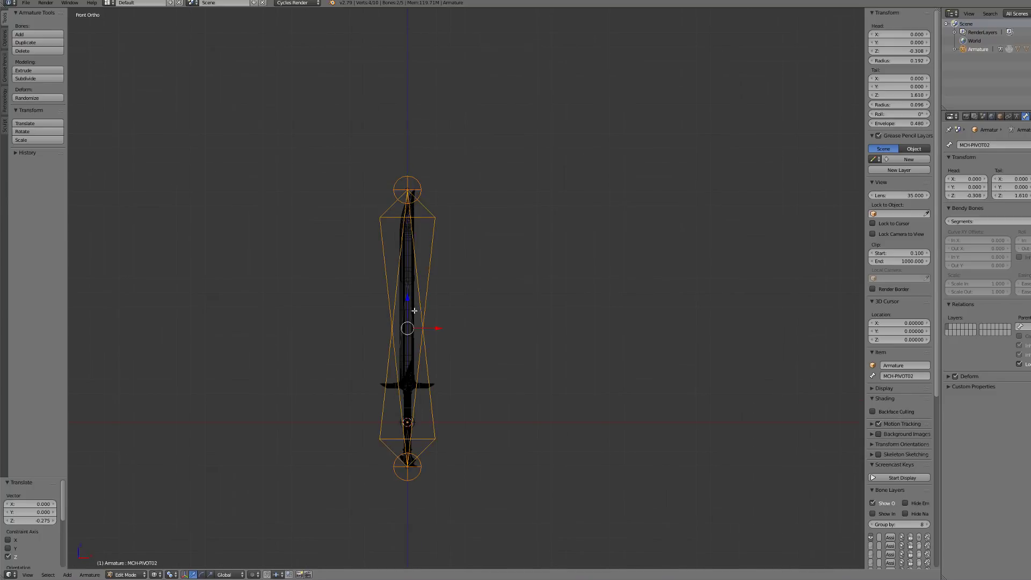
right_click(413, 306, "shift")
key("ctrl+p")
left_click(411, 305)
Add a Copy Location constraint to the SWORD-PIVOT bone in Pose Mode, targeting MCH-PIVOT01.
key("ctrl+Tab")
scroll(415, 269, "up", 2)
right_click(419, 232)
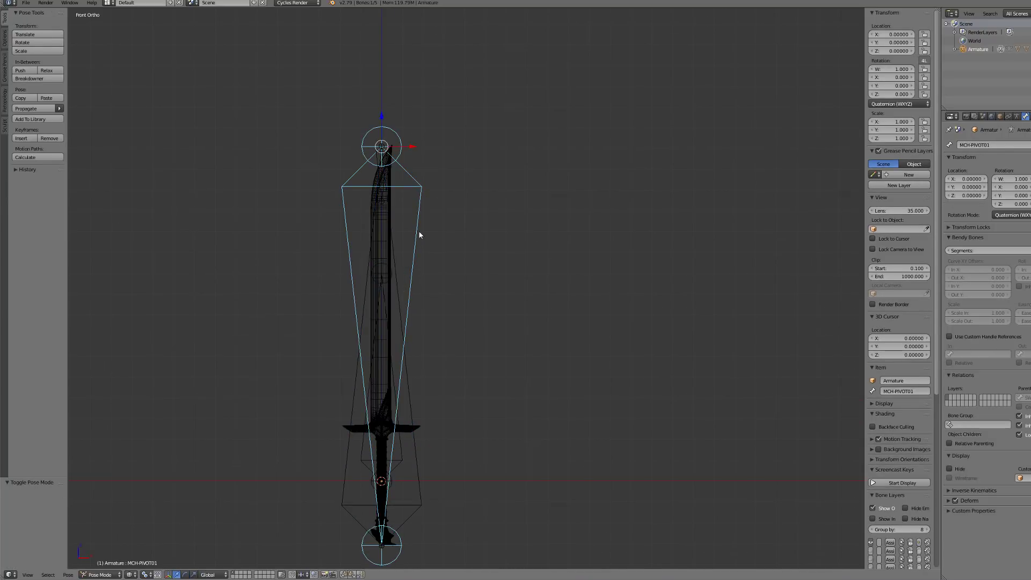
right_click(377, 165, "shift")
key("ctrl+shift+c")
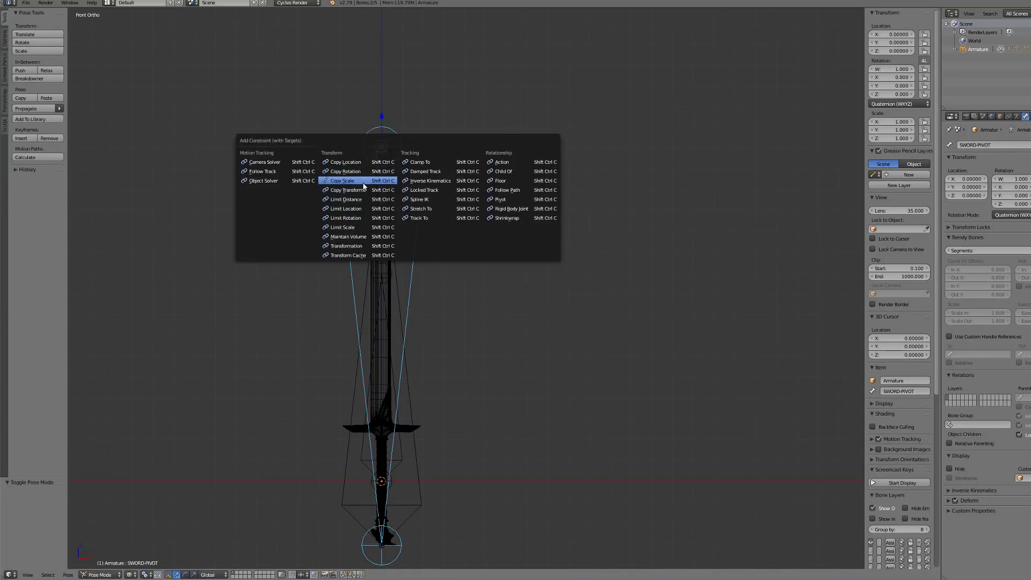
left_click(362, 163)
scroll(411, 333, "down", 2)
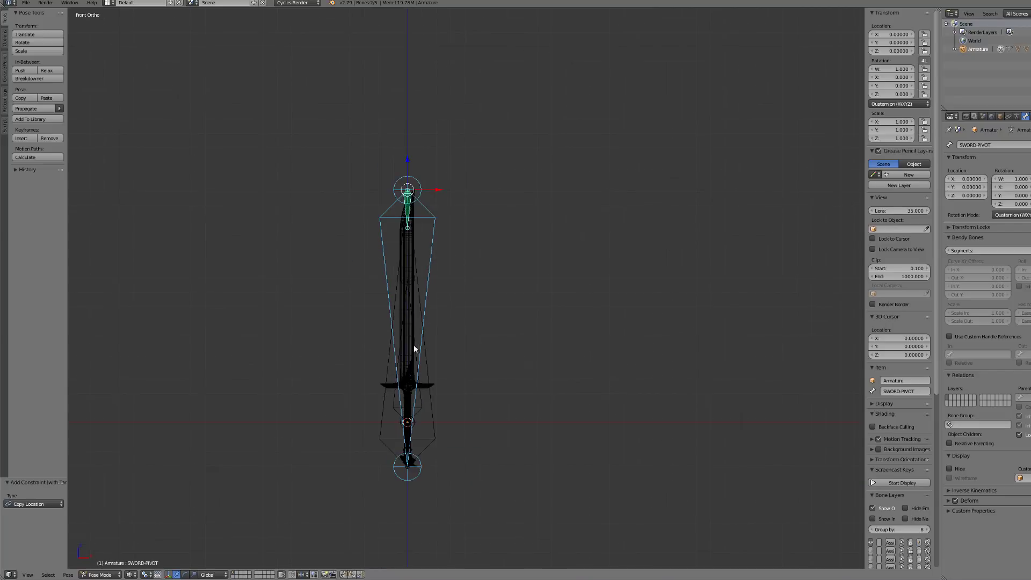
Isolate the armature in local view so its bones at the pommel can be selected without the sword mesh.
middle_click_drag(425, 389, 424, 288, "shift")
scroll(405, 343, "up", 3)
right_click(404, 347)
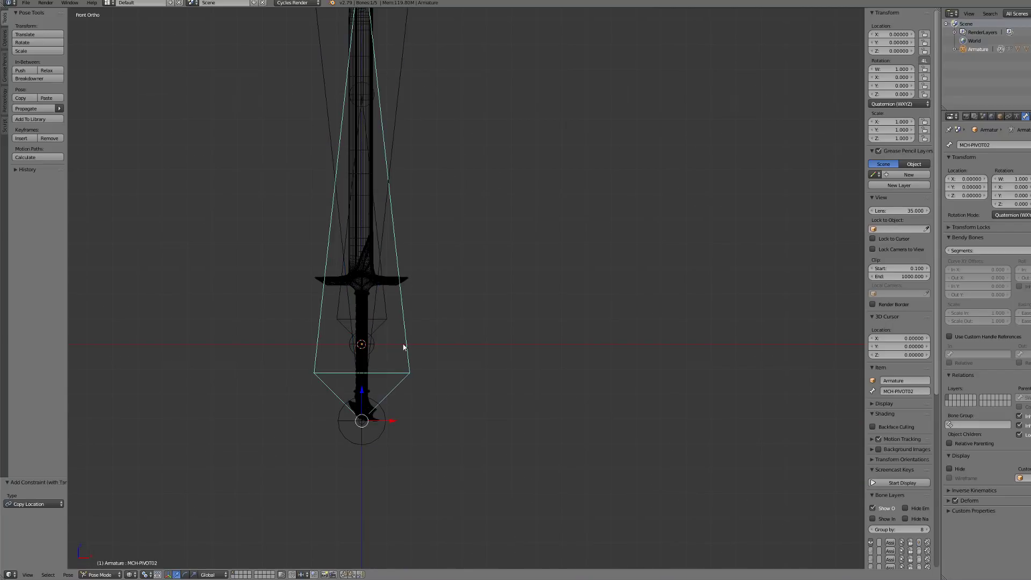
right_click(362, 389, "shift")
scroll(362, 388, "up", 3)
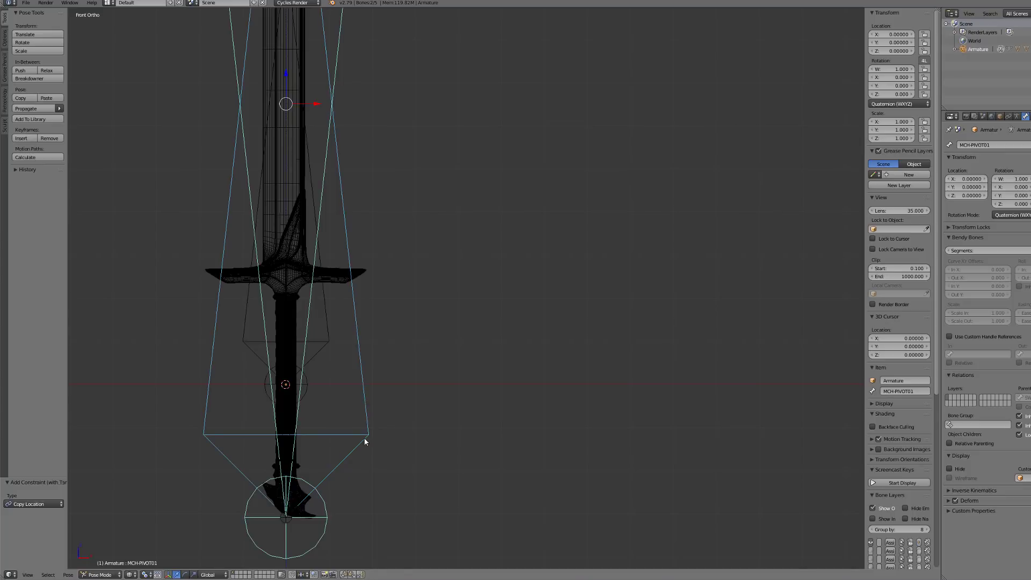
key("z")
key("z")
key("KP_Divide")
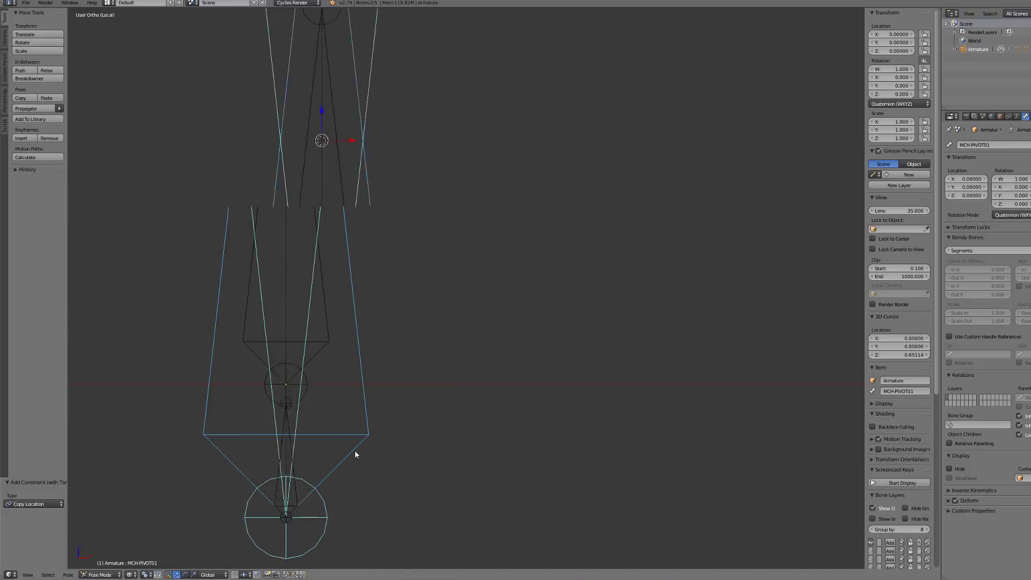
Add a Copy Location constraint to the DEF-SWORD bone, targeting MCH-PIVOT02.
right_click(519, 363)
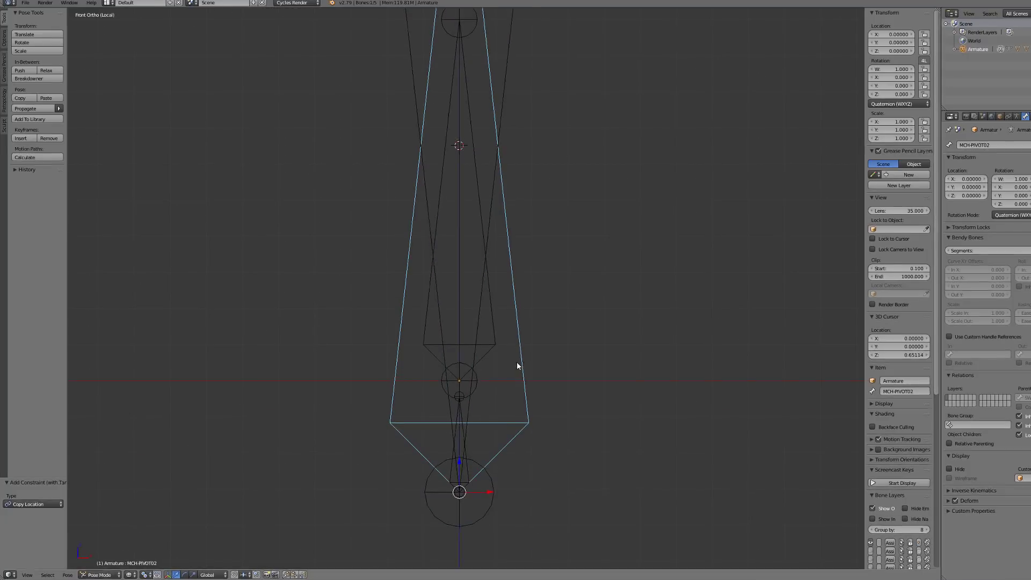
right_click(460, 408, "shift")
key("ctrl+shift+c")
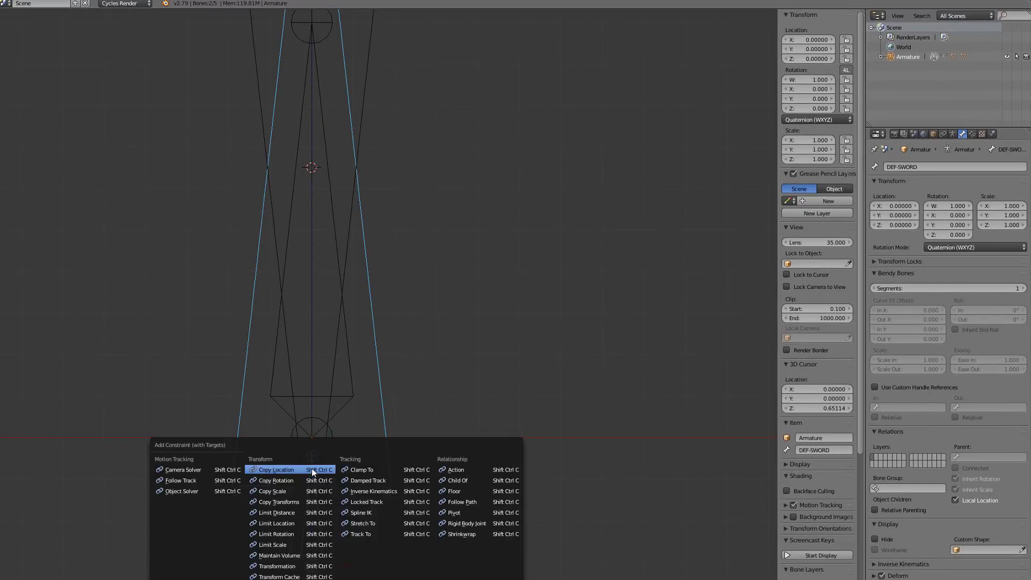
left_click(312, 468)
Set the Head/Tail value of DEF-SWORD's Copy Location constraint to 0.5.
scroll(322, 430, "down", 8)
middle_click_drag(389, 208, 343, 260, "shift")
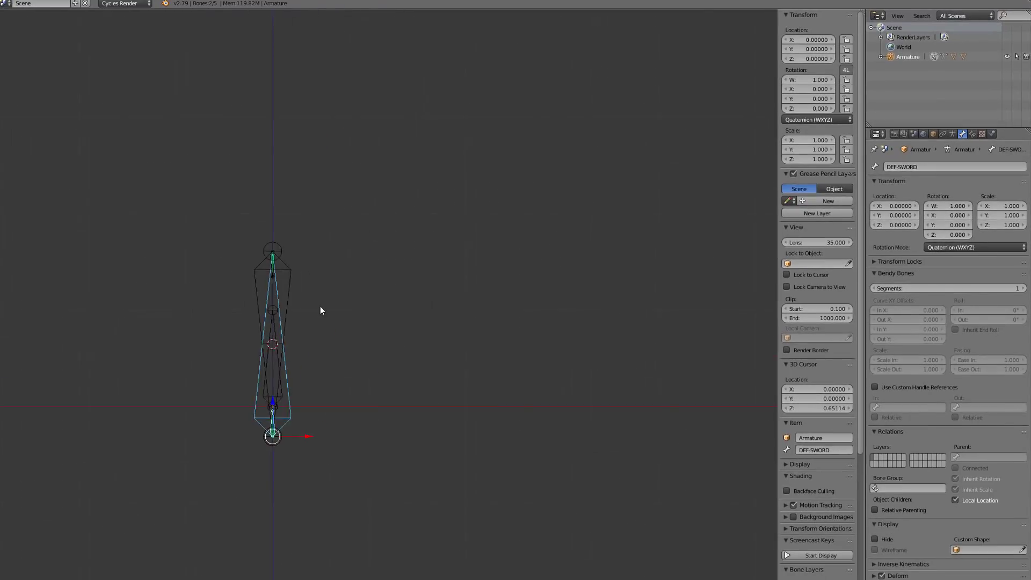
scroll(320, 310, "up", 4)
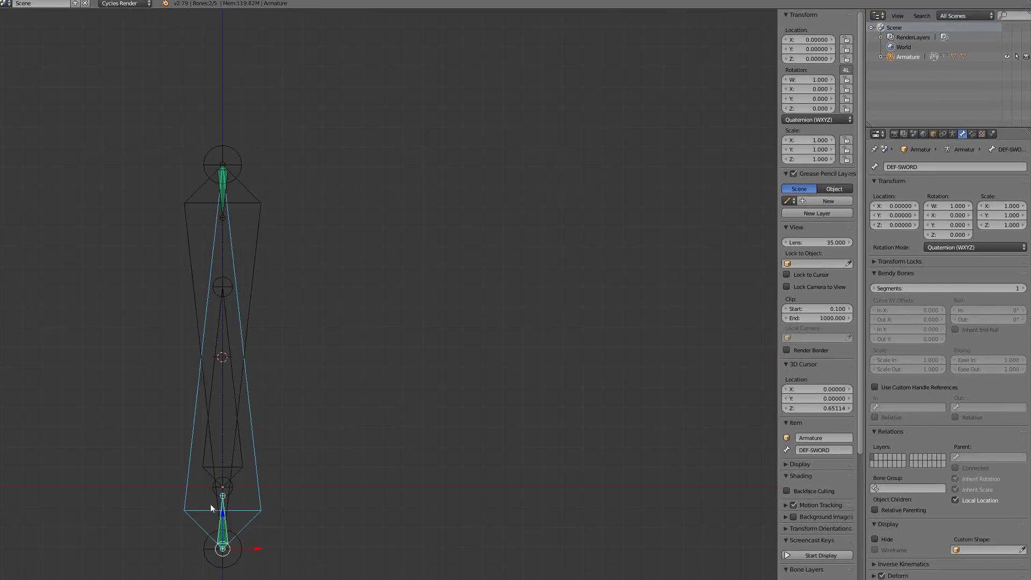
left_click(972, 134)
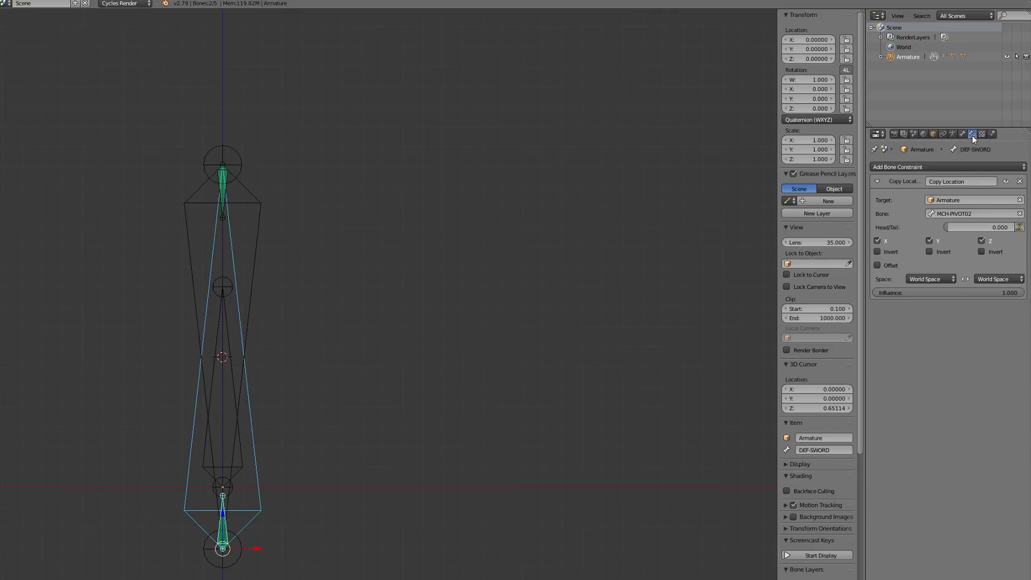
left_click(955, 227)
left_click(918, 238)
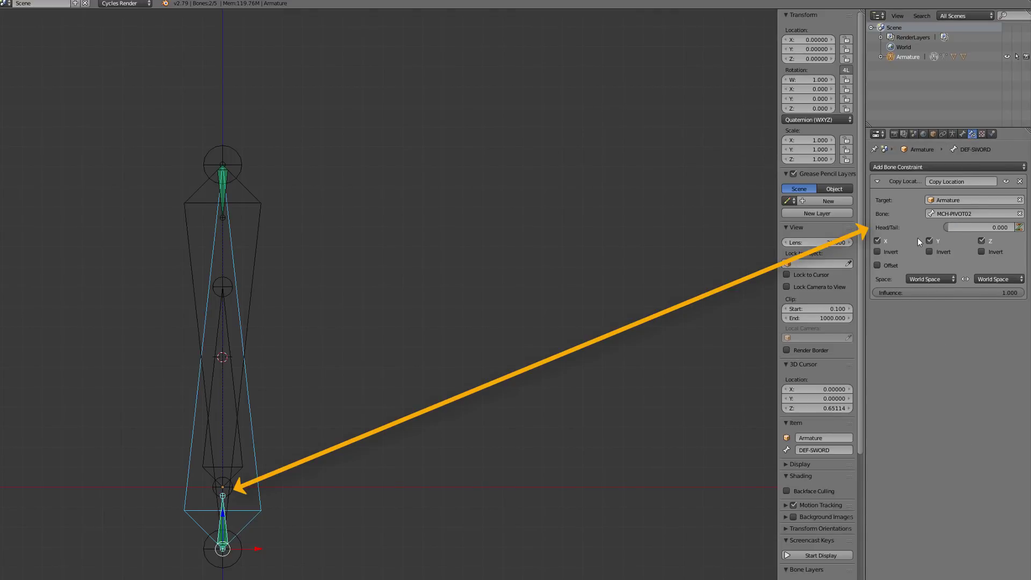
type("0.5")
key("Return")
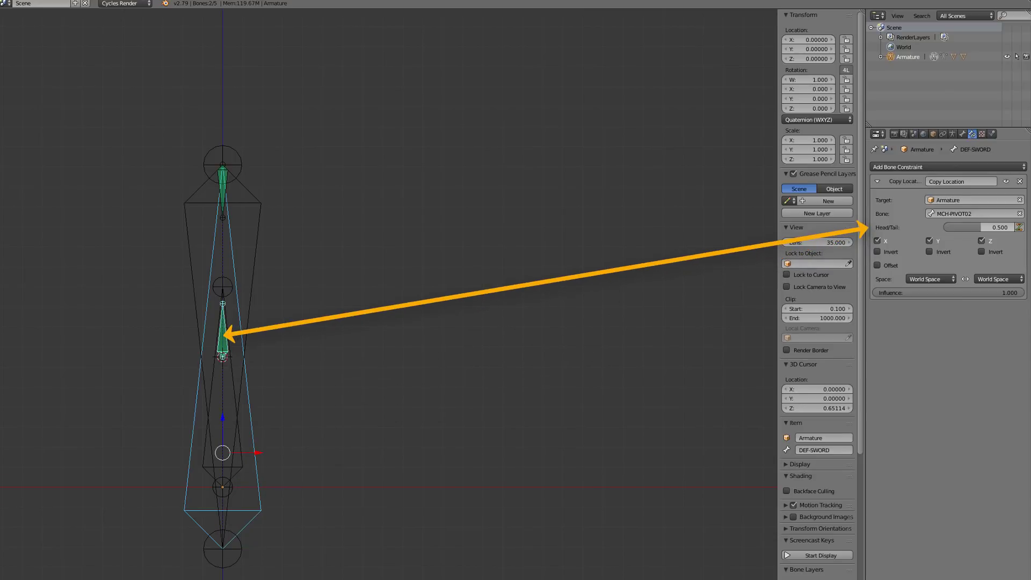
Set the Head/Tail value of SWORD-PIVOT's Copy Location constraint to 0.5.
right_click(223, 199)
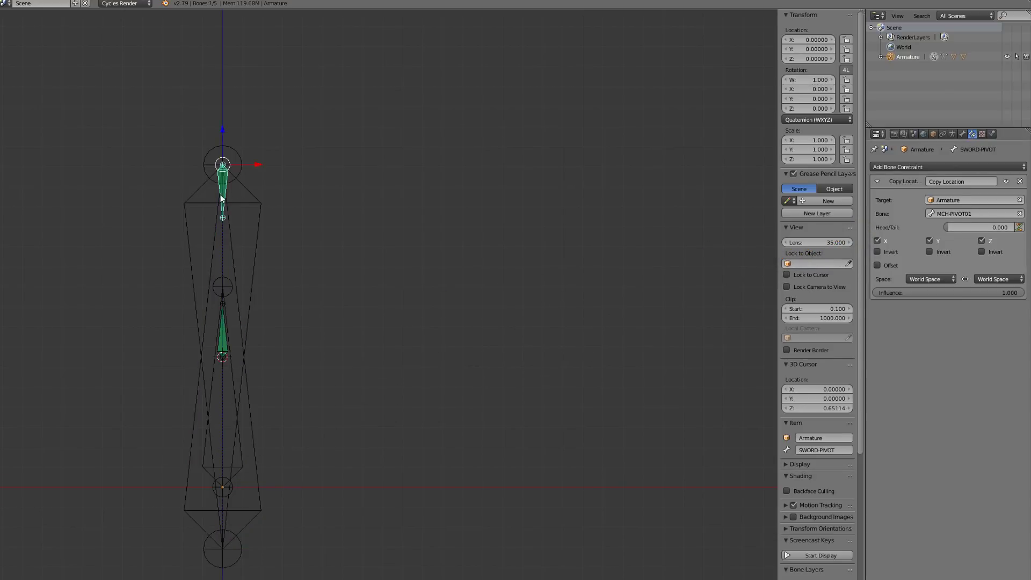
left_click(961, 228)
type("0.5")
key("Return")
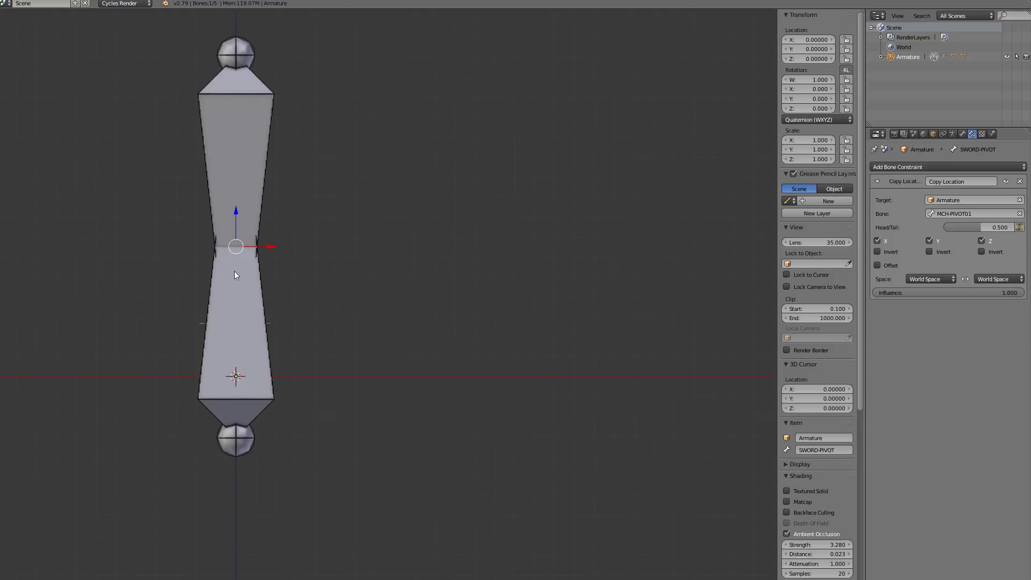
Try rotating the SWORD-PIVOT and DEF-SWORD bones in wireframe to test the constrained rig, and select all the bones.
key("z")
key("r")
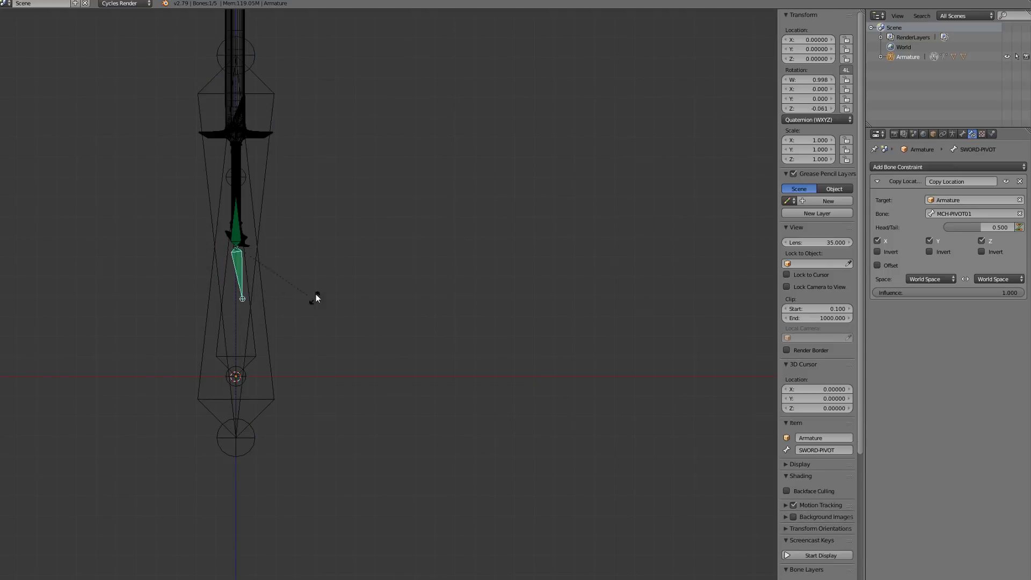
right_click(312, 292)
right_click(239, 227)
scroll(239, 227, "down", 3)
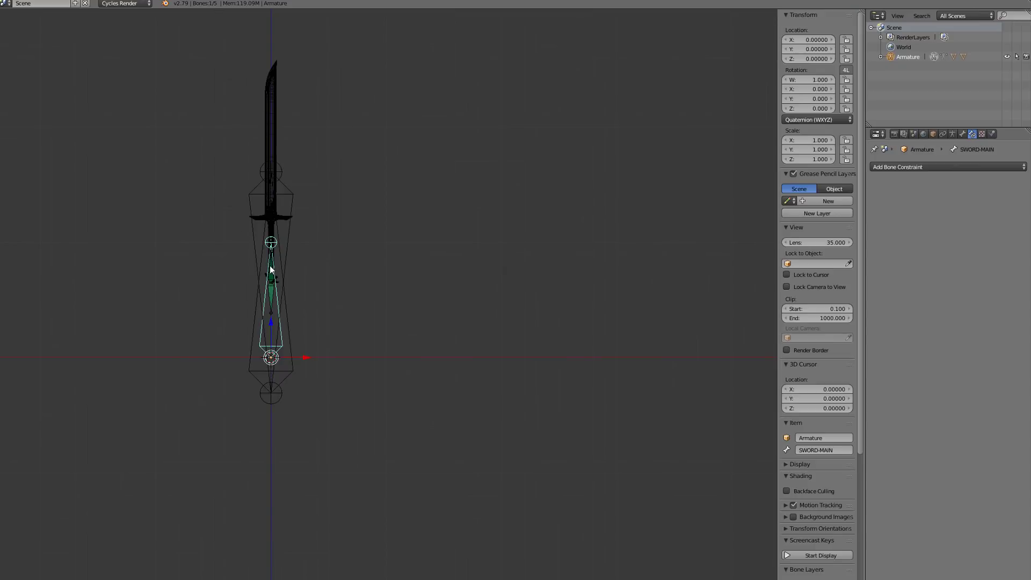
right_click(271, 269)
key("r")
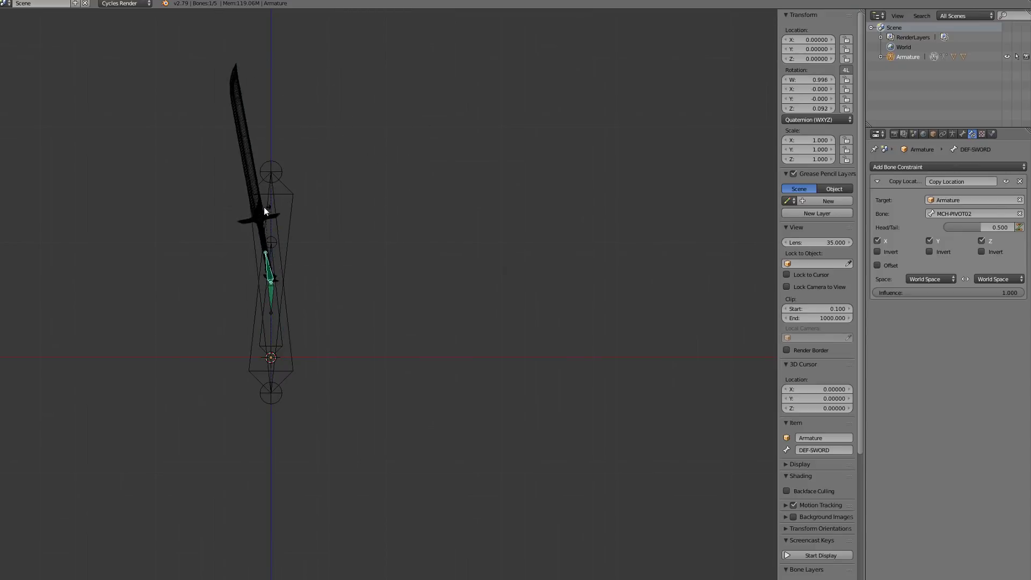
key("Escape")
key("a")
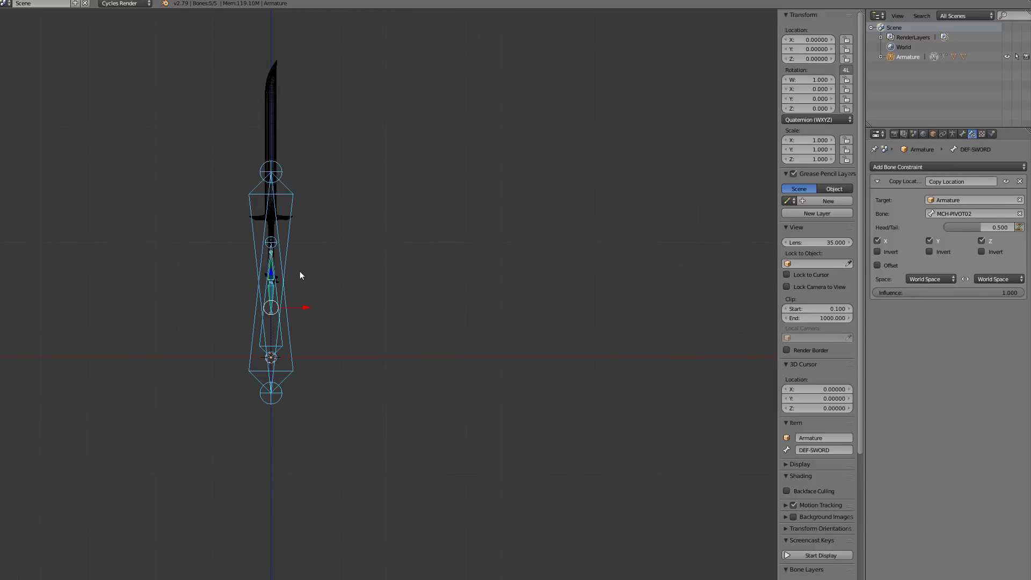
Set both the target and owner space of DEF-SWORD's Copy Location constraint to Local Space.
scroll(321, 330, "up", 4)
right_click(220, 215)
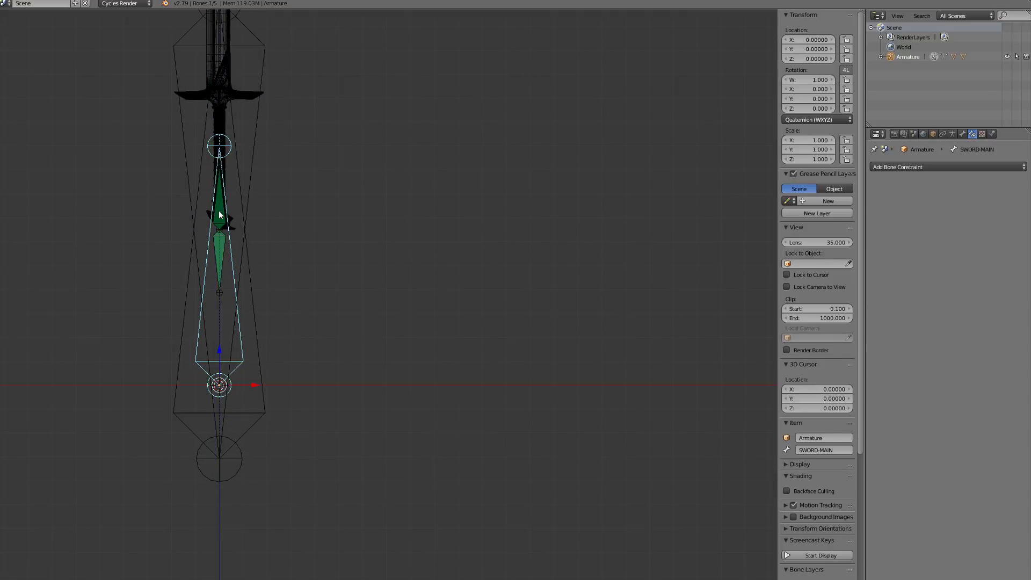
right_click(220, 215)
left_click(931, 277)
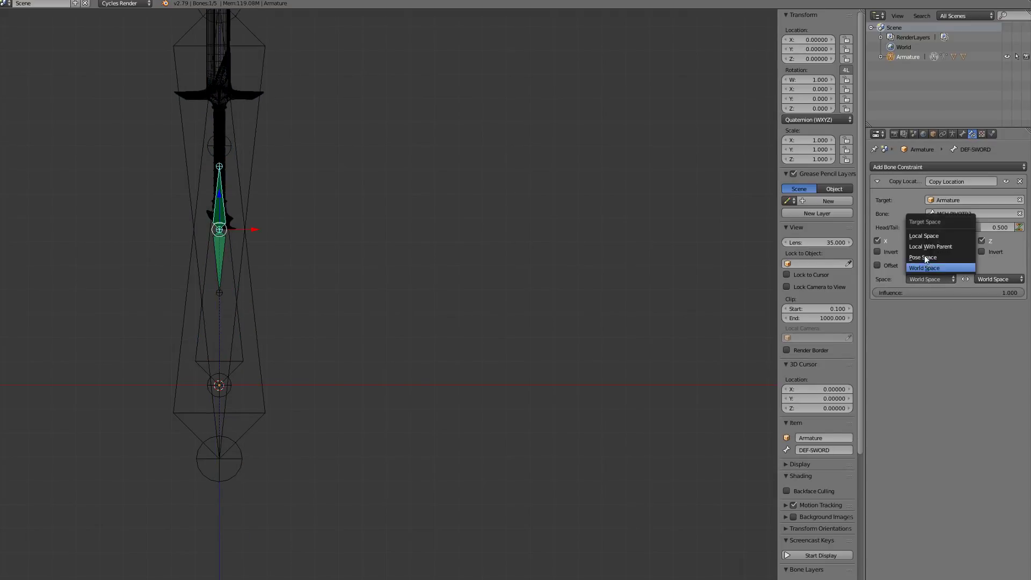
left_click(923, 238)
left_click(993, 280)
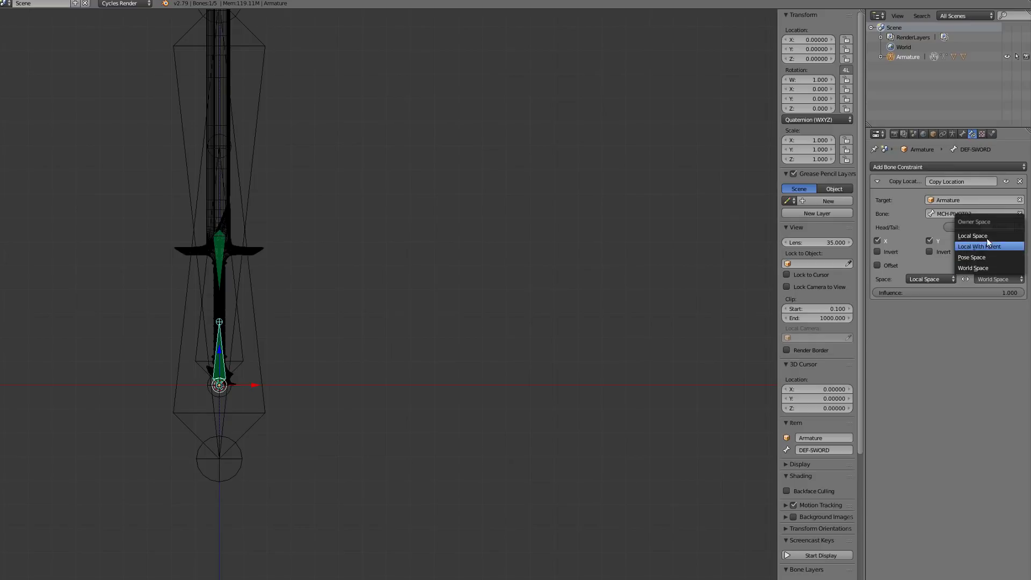
left_click(987, 237)
Set both the target and owner space of SWORD-PIVOT's Copy Location constraint to Local Space.
right_click(226, 265)
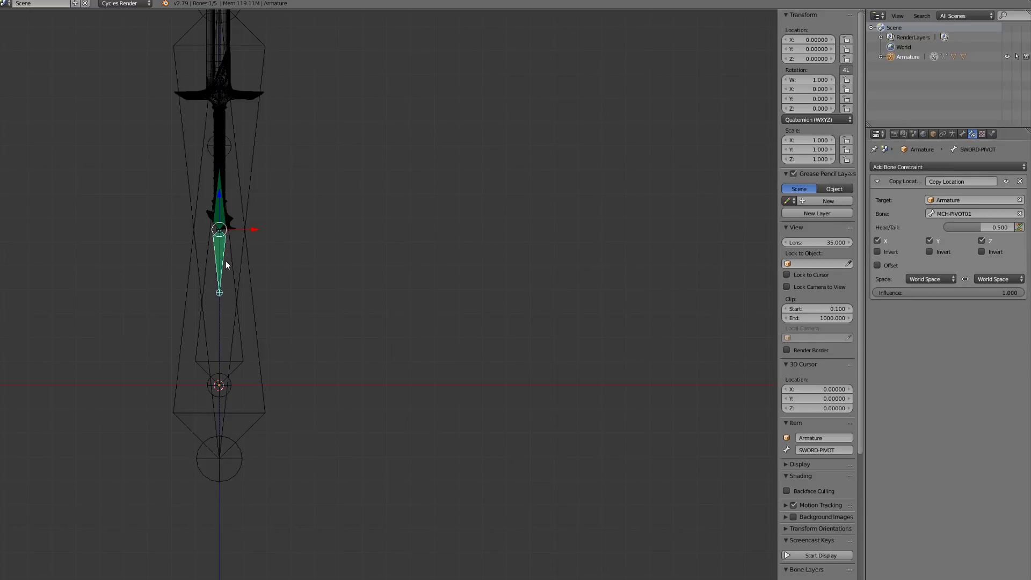
left_click(930, 279)
left_click(923, 236)
left_click(998, 279)
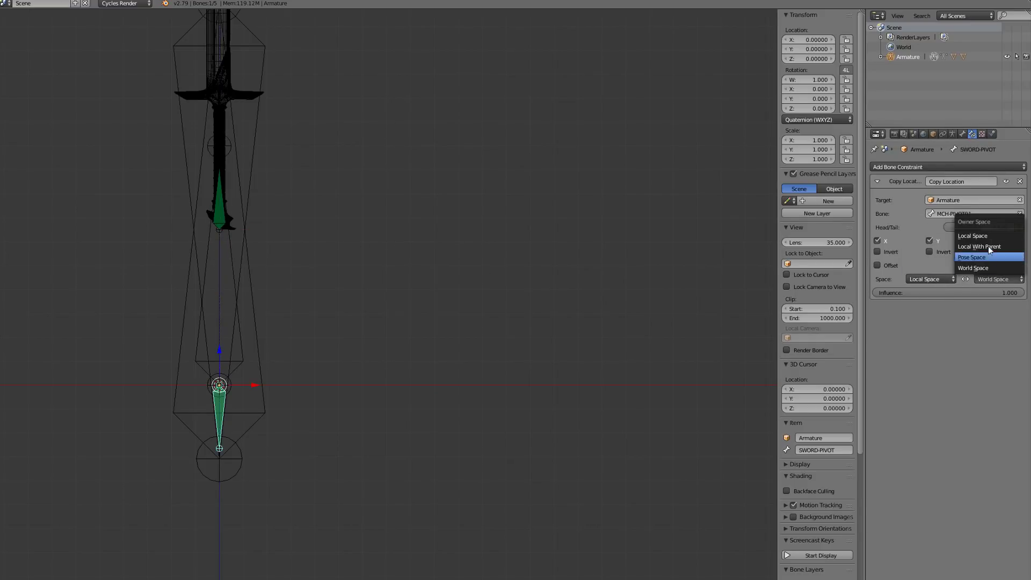
left_click(988, 236)
Test-rotate the SWORD-PIVOT and DEF-SWORD bones with the local-space constraints, cancelling each rotation.
scroll(490, 302, "down", 3)
key("r")
right_click(387, 333)
right_click(255, 248)
right_click(259, 253)
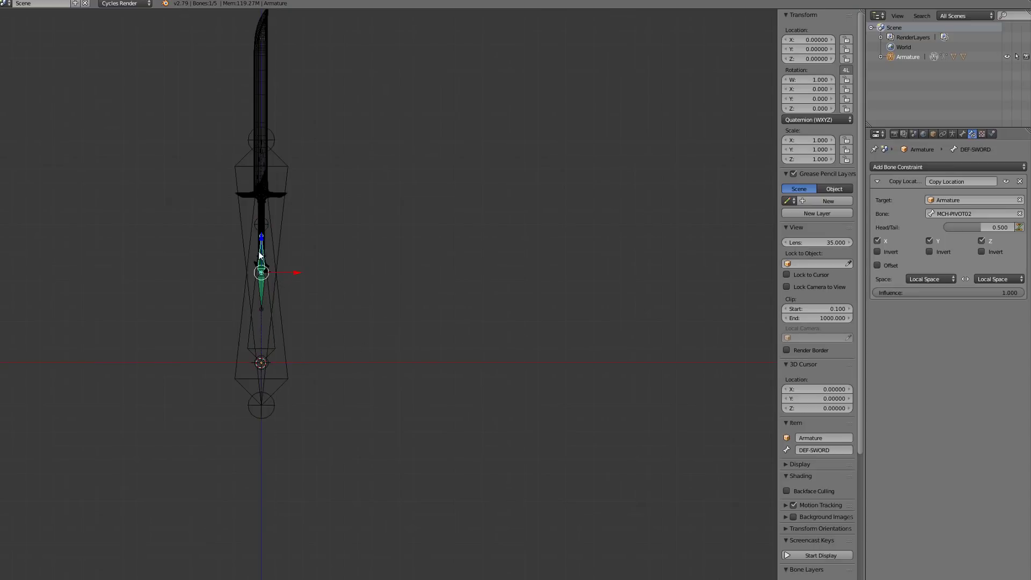
key("r")
right_click(312, 265)
Try a Head/Tail value of 0 on DEF-SWORD's Copy Location constraint and test-rotate the SWORD-PIVOT bone.
left_click_drag(991, 227, 917, 236)
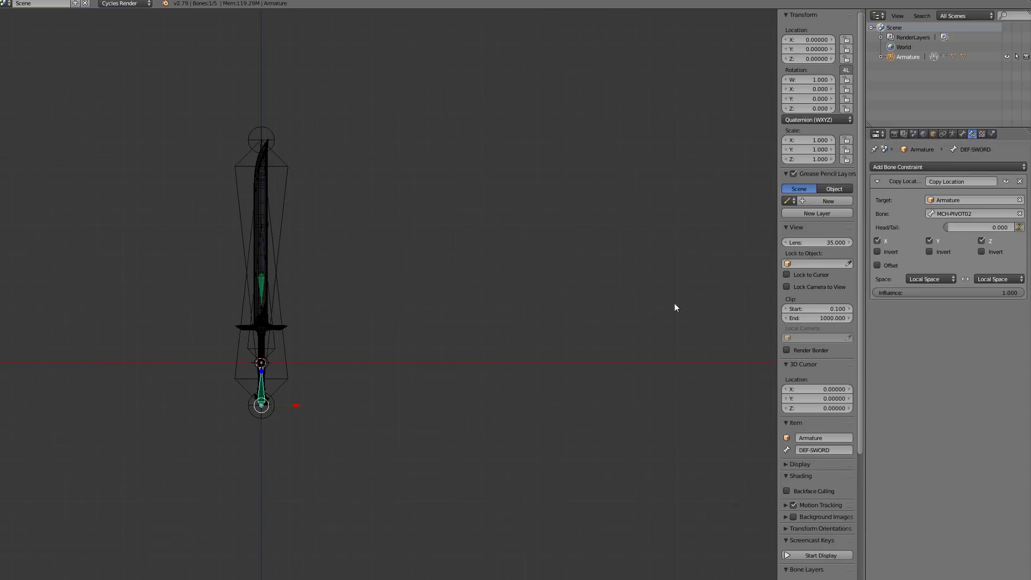
right_click(260, 289)
key("r")
right_click(262, 379)
right_click(262, 380)
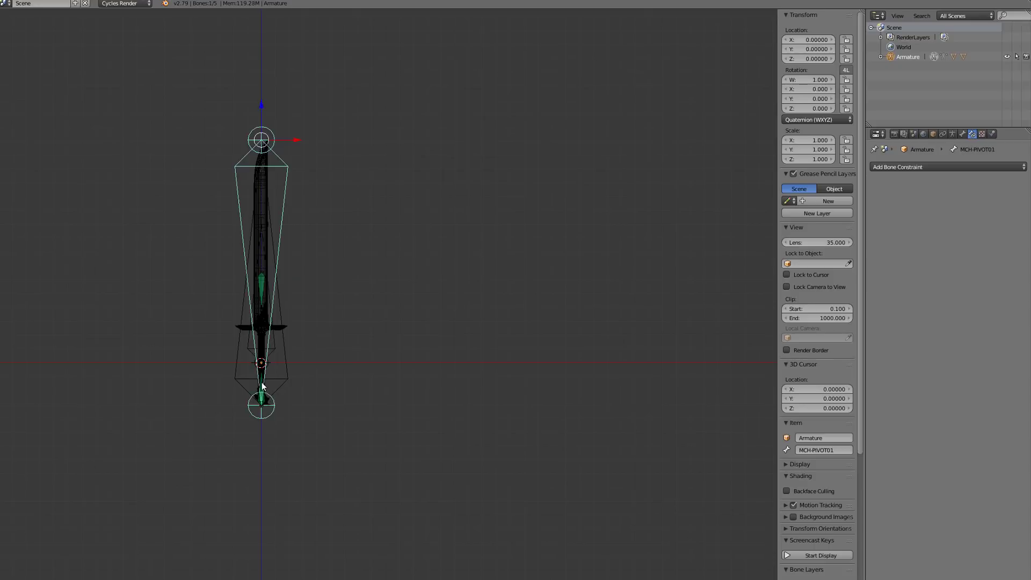
Parent the DEF-SWORD bone to SWORD-PIVOT in edit mode.
right_click(263, 377)
scroll(223, 324, "up", 3)
key("Tab")
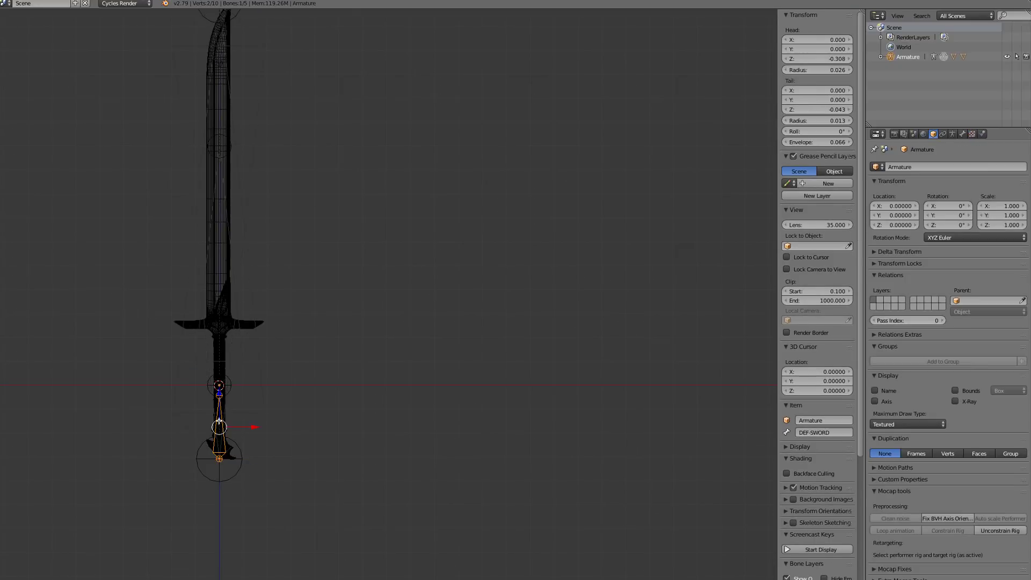
key("z")
key("z")
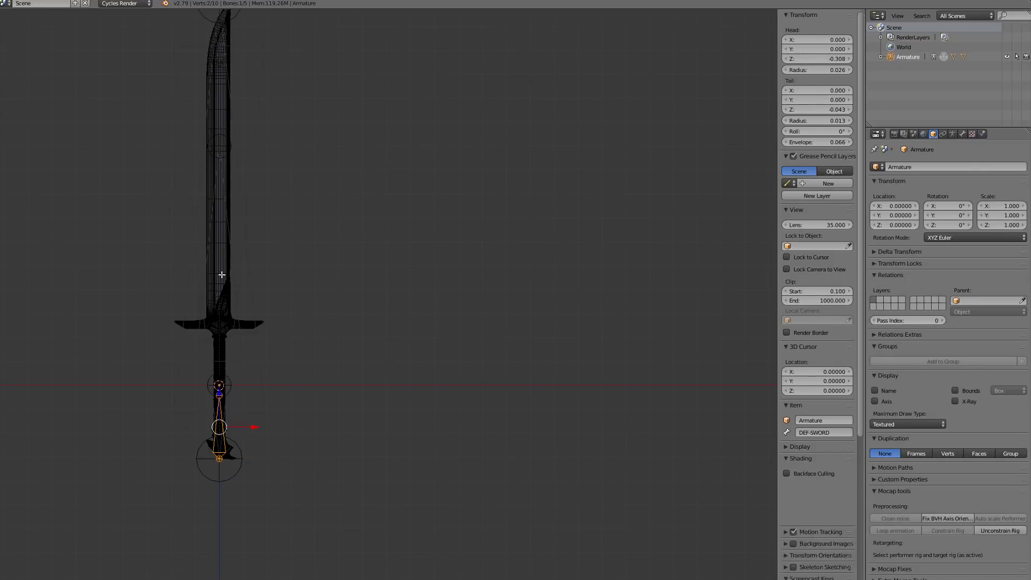
scroll(221, 275, "up", 2)
mouse_move(224, 297)
middle_mouse_down()
mouse_move(203, 304)
mouse_move(217, 295)
mouse_move(228, 221)
mouse_move(245, 385)
middle_mouse_up()
right_click(159, 201, "shift")
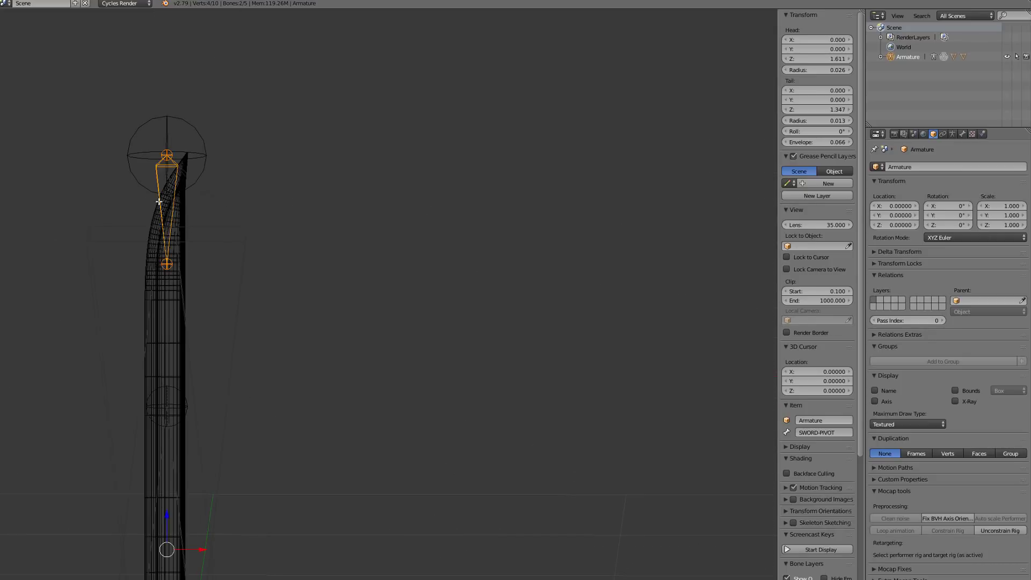
key("ctrl+p")
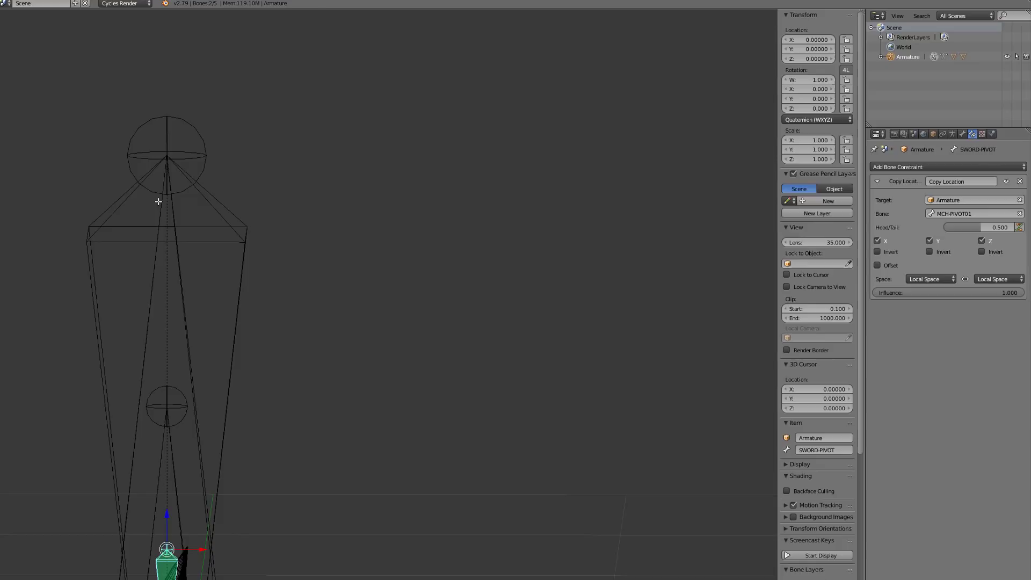
Set the Head/Tail value of DEF-SWORD's Copy Location constraint back to 0.5 in pose mode.
middle_click_drag(251, 459, 368, 343, "shift")
scroll(272, 406, "up", 1)
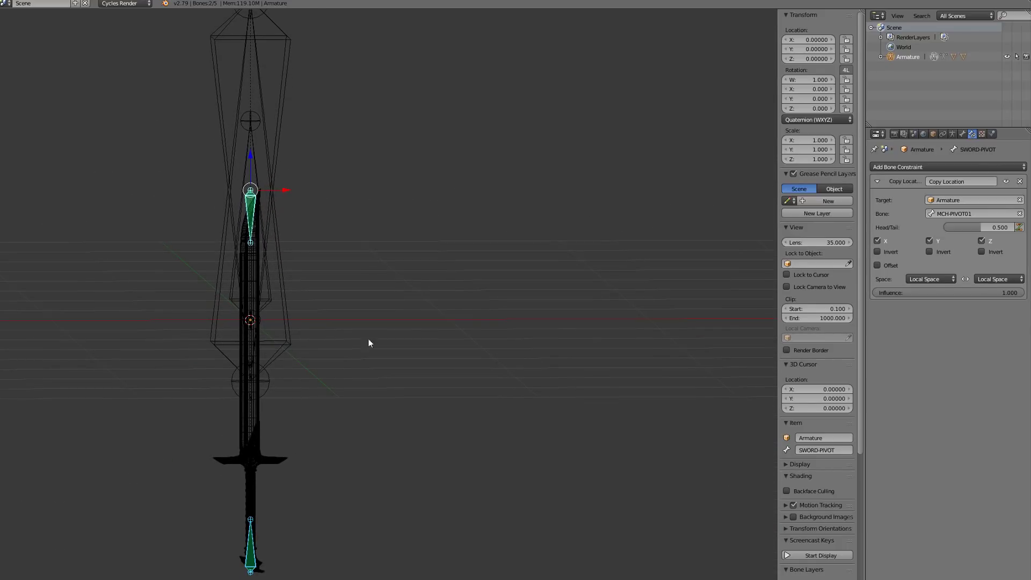
right_click(247, 564)
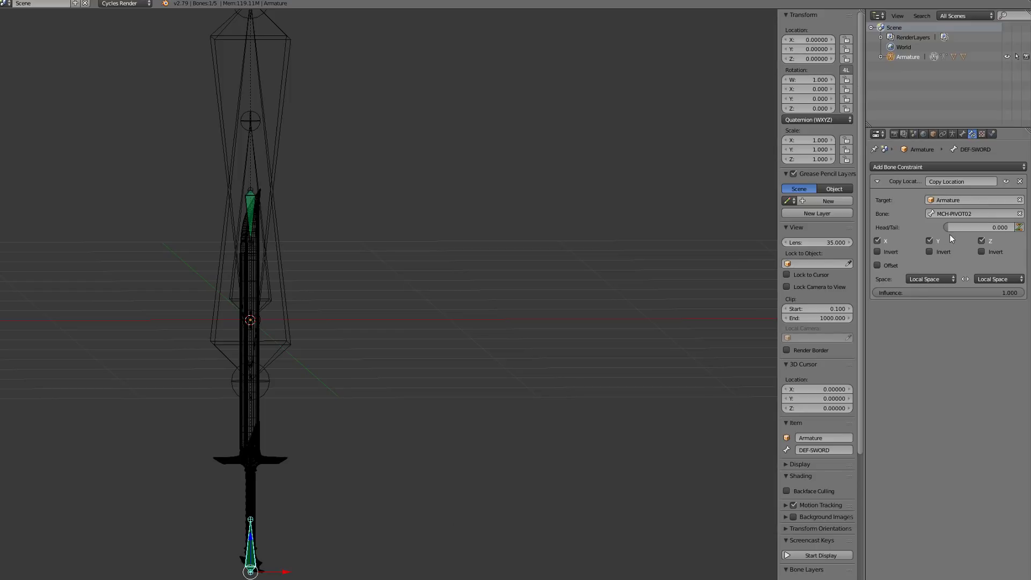
left_click(954, 228)
type("0.5")
key("Return")
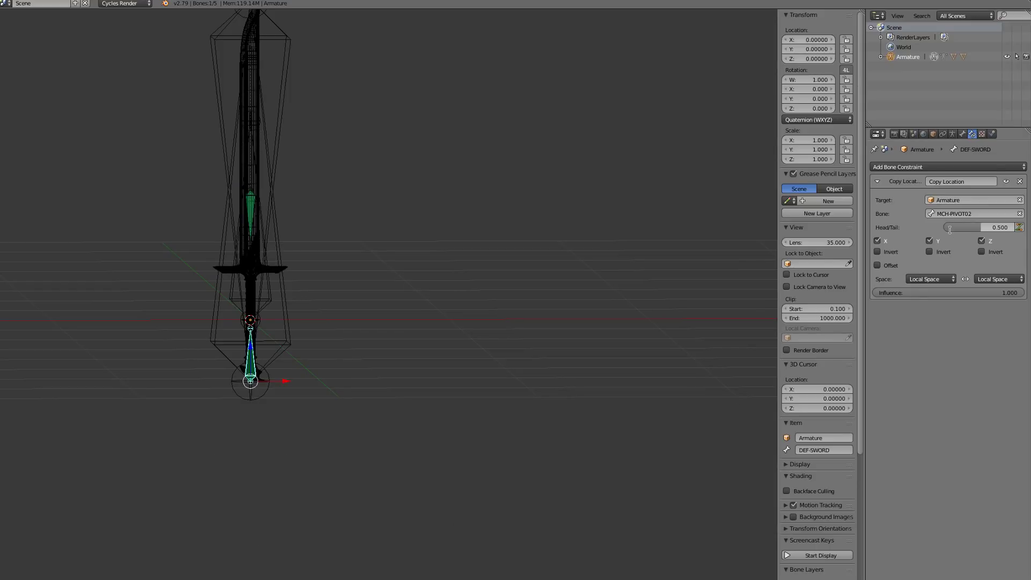
Test-rotate SWORD-PIVOT to check how the parented sword follows it, and cancel the rotation.
scroll(323, 282, "up", 2)
middle_click_drag(281, 305, 271, 351, "shift")
key("z")
key("z")
right_click(260, 373)
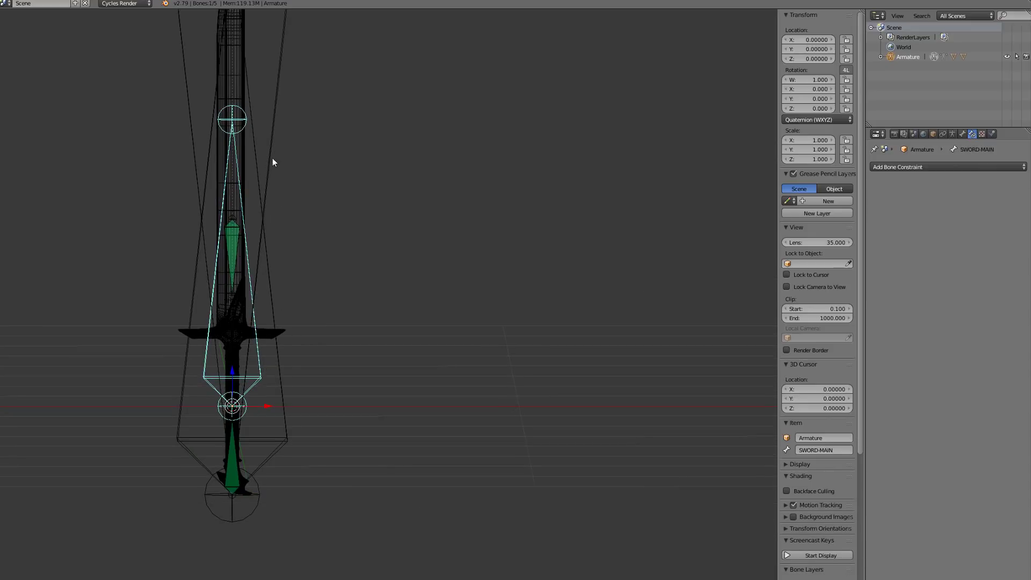
right_click(237, 240)
key("r")
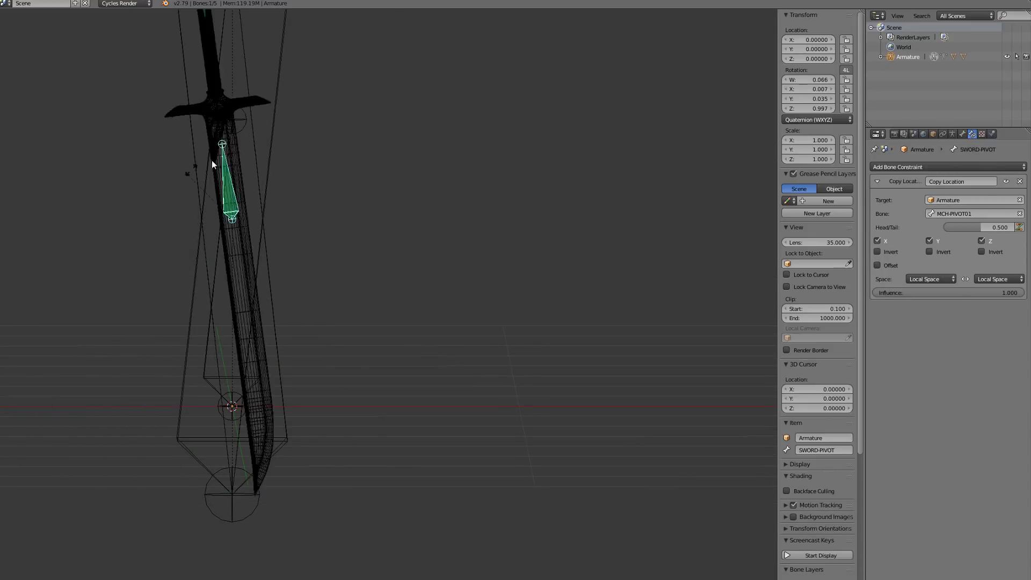
right_click(289, 339)
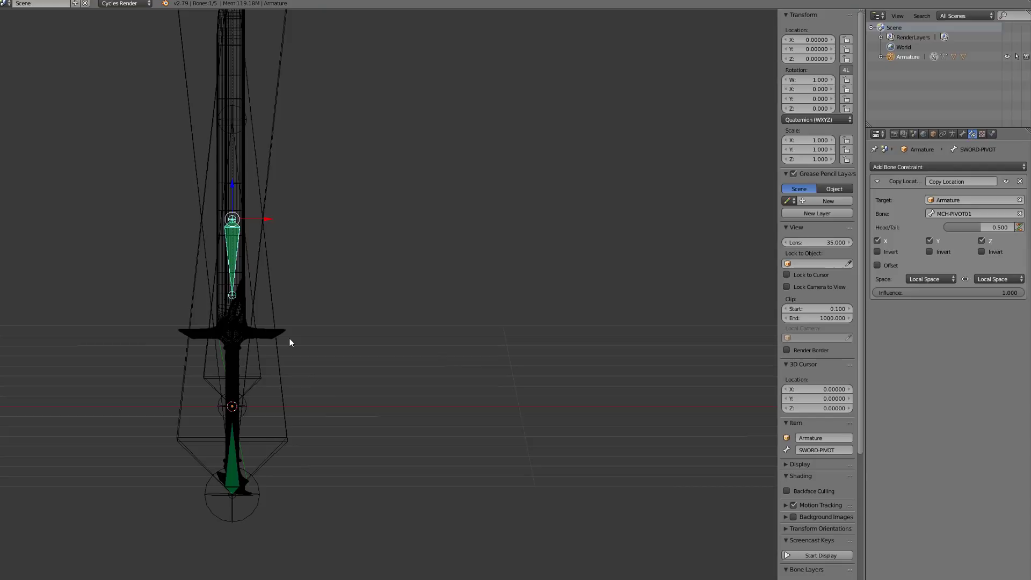
Test-rotate the DEF-SWORD, pivot and SWORD-MAIN bones in turn to check the hierarchy, cancelling each rotation.
scroll(306, 326, "down", 3)
right_click(240, 325)
right_click(265, 397)
key("r")
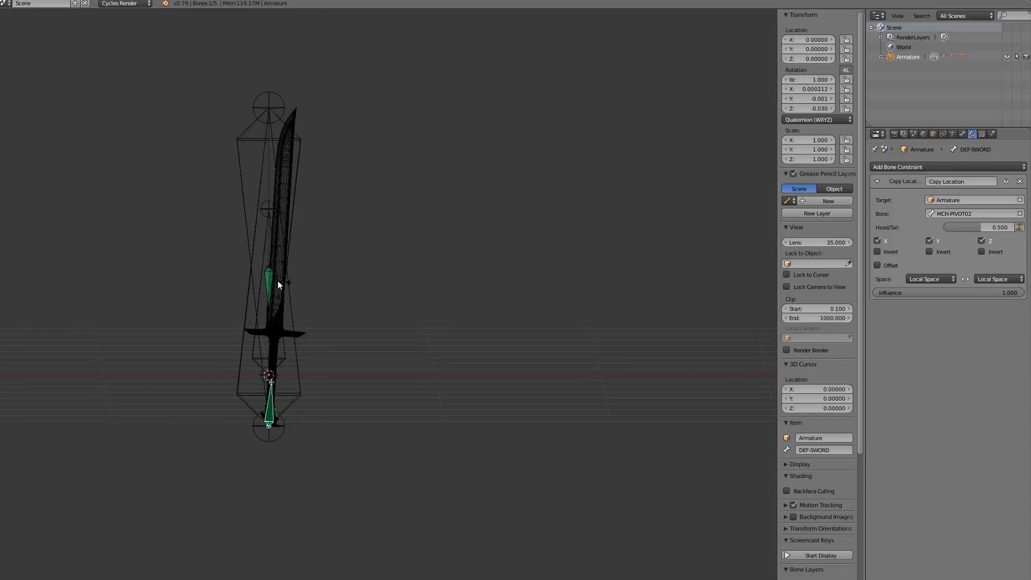
right_click(278, 282)
right_click(274, 295)
key("r")
right_click(297, 317)
right_click(288, 216)
right_click(286, 360)
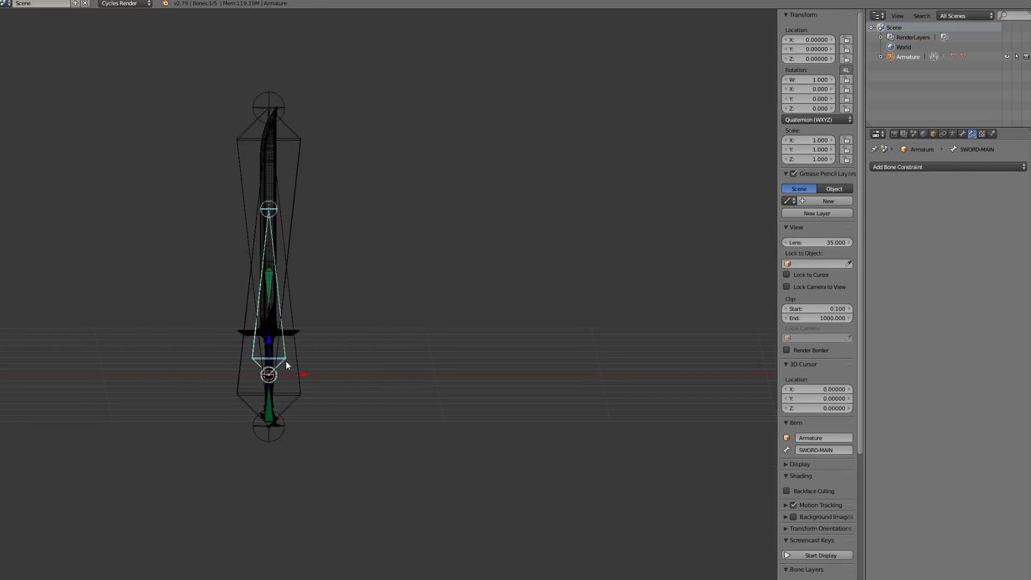
key("r")
right_click(282, 369)
Parent the SWORD-PIVOT bone to SWORD-MAIN in edit mode and return to pose mode.
scroll(317, 329, "up", 3)
right_click(242, 260)
key("Tab")
right_click(250, 265, "shift")
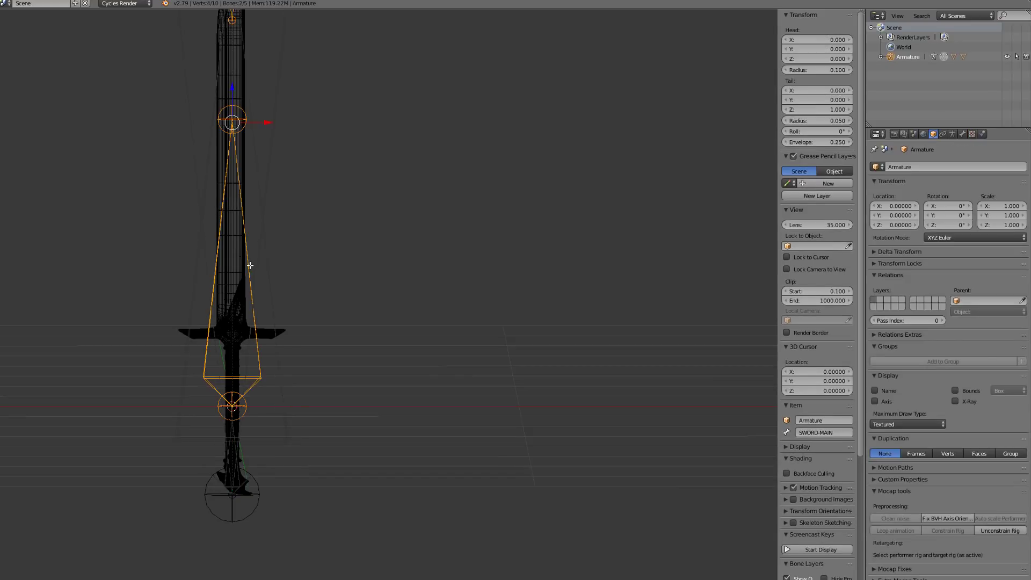
key("Tab")
Test-rotate SWORD-MAIN, SWORD-PIVOT and DEF-SWORD with the new parenting, cancelling each rotation.
key("r")
right_click(300, 210)
right_click(243, 201)
right_click(245, 228)
key("r")
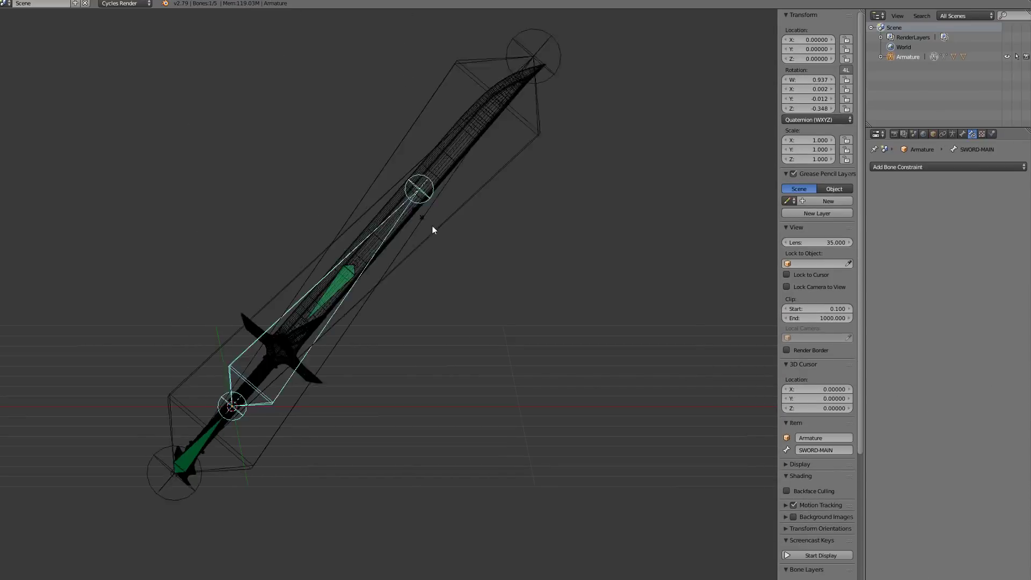
right_click(266, 242)
right_click(239, 251)
key("r")
right_click(268, 439)
right_click(233, 438)
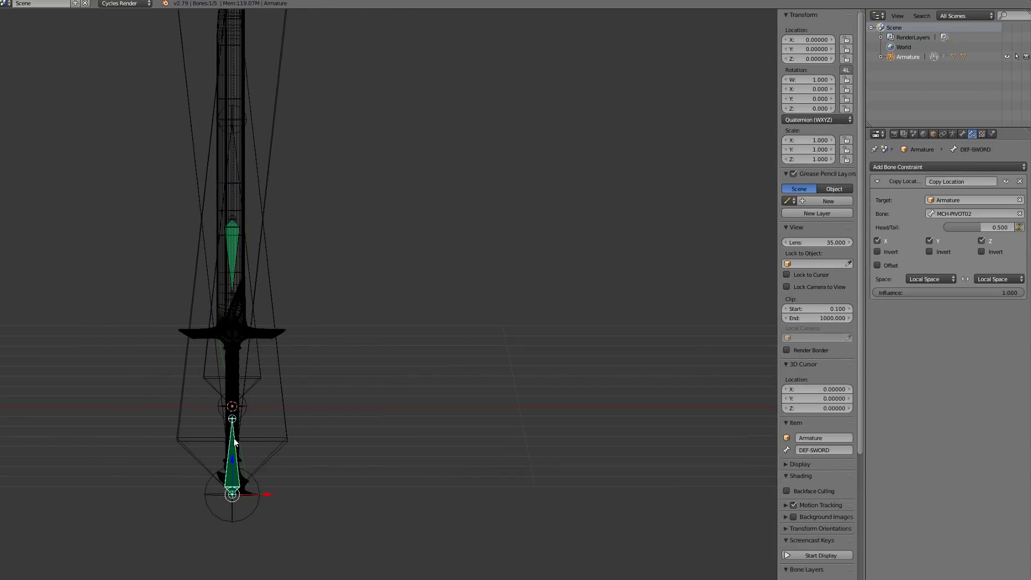
key("r")
right_click(243, 339)
Switch to solid shading and move the two large MCH pivot bones to another armature layer.
scroll(244, 341, "down", 5)
middle_click_drag(244, 344, 205, 357)
scroll(301, 344, "up", 4)
key("z")
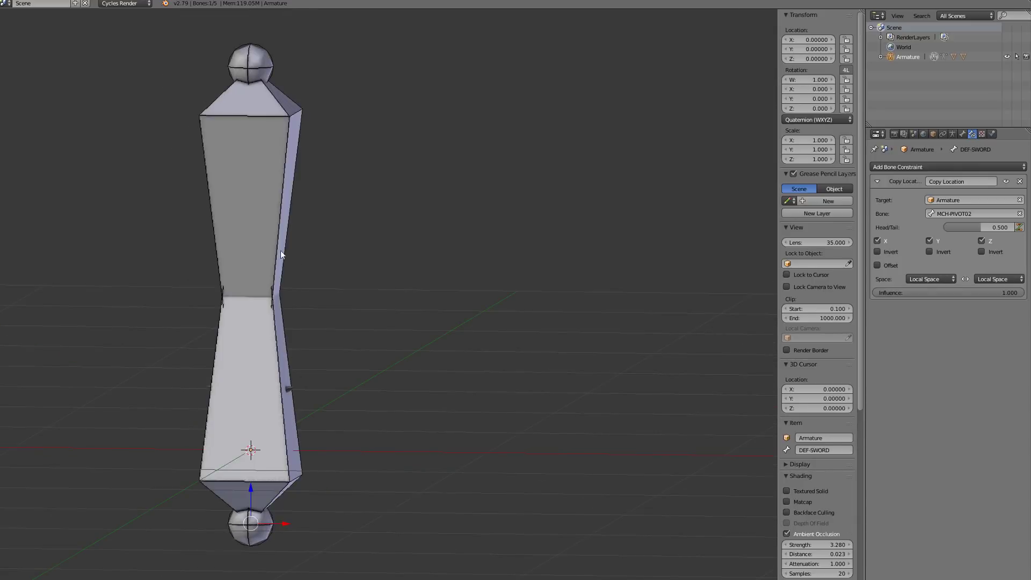
right_click(281, 250)
right_click(289, 359, "shift")
key("m")
left_click(375, 380)
Move the DEF-SWORD bone at the sword's handle off the visible armature layer.
right_click(262, 505)
middle_click_drag(262, 505, 263, 444, "shift")
scroll(263, 444, "up", 2)
key("m")
left_click(348, 465)
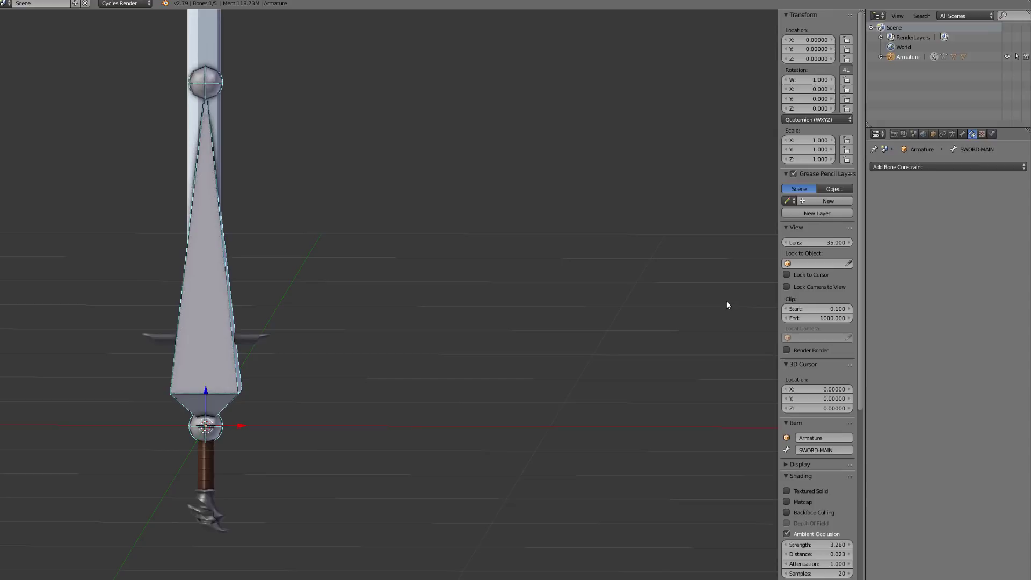
Set the armature's Maximum Draw Type to Wire.
left_click(952, 135)
left_click(934, 133)
left_click(895, 422)
left_click(893, 392)
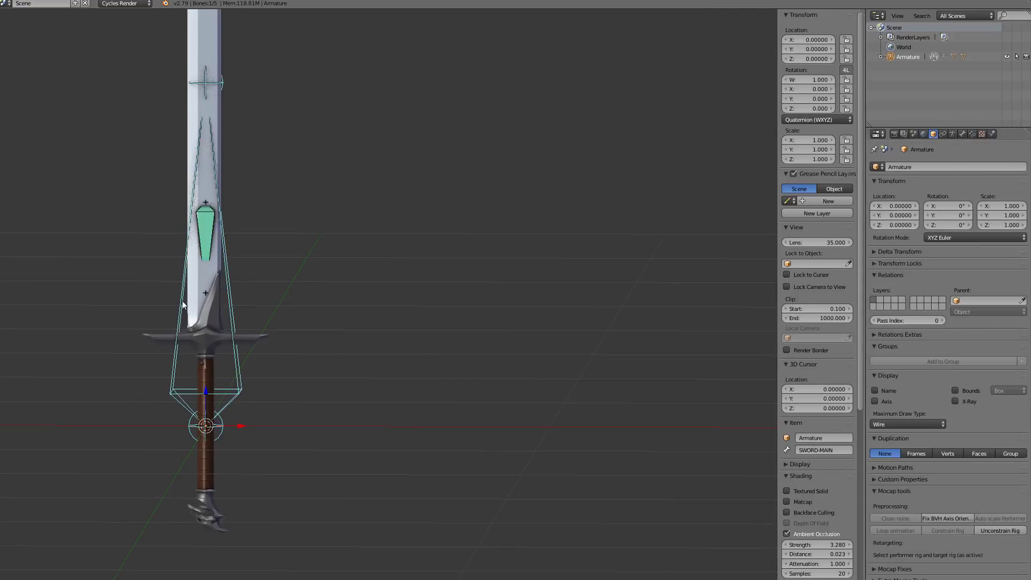
Duplicate the SWORD-MAIN bone in front view, place it beside the sword at about X 0.6 and scale it to about 0.44 long.
right_click(212, 239)
right_click(212, 239)
key("KP_1")
middle_click_drag(212, 242, 200, 287, "shift")
right_click(218, 348)
key("Tab")
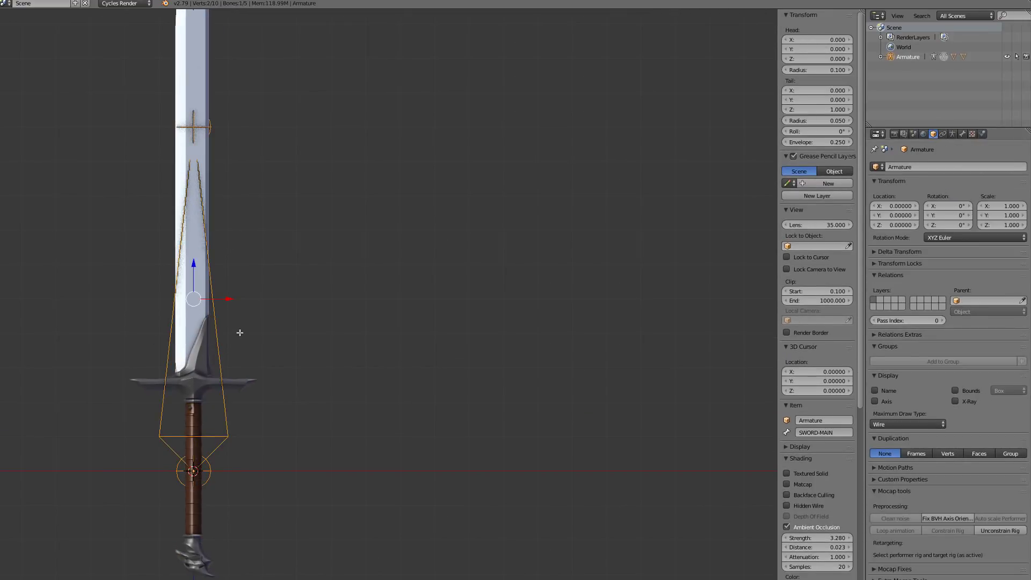
key("shift+d")
left_click(415, 204)
key("s")
left_click(439, 253)
Clear the duplicated bone's parent and rename it PROPERTIES.
key("alt+p")
left_click(409, 275)
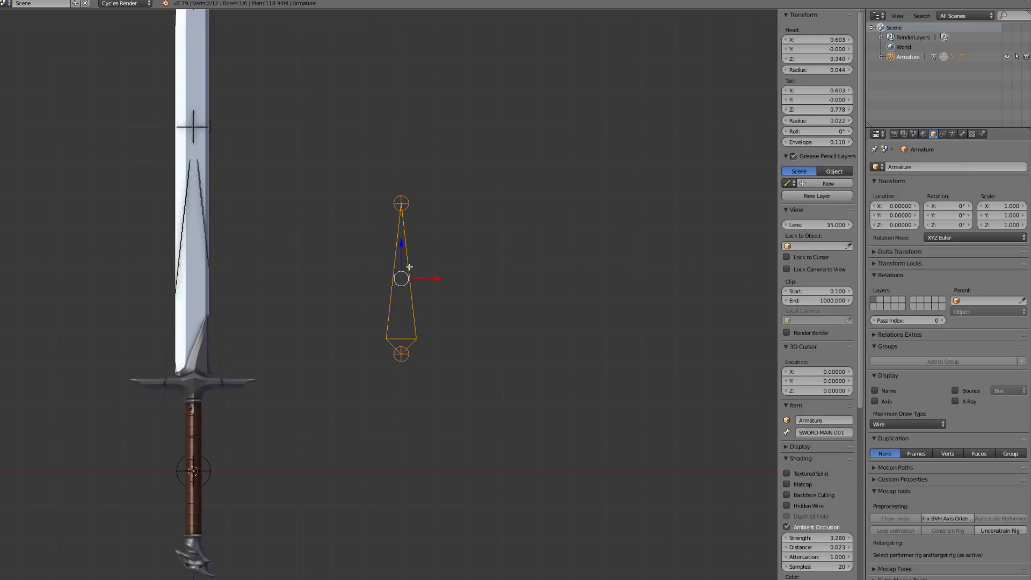
left_click(962, 134)
left_click(919, 168)
type("PROPERTIES")
key("Return")
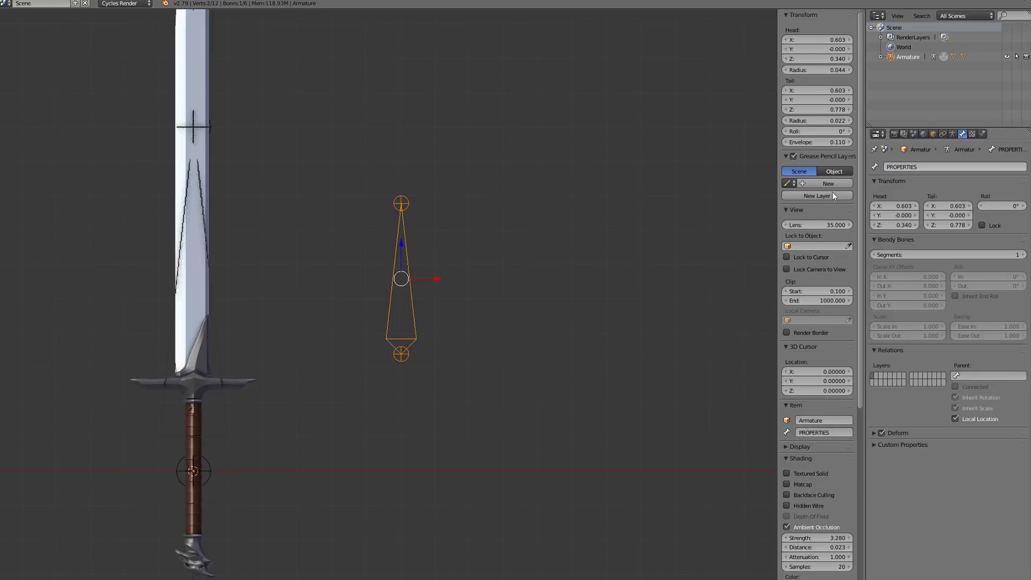
In Pose Mode, give the PROPERTIES bone a custom property named COG-SLIDE and copy that property's data path.
scroll(412, 387, "down", 1)
key("ctrl+Tab")
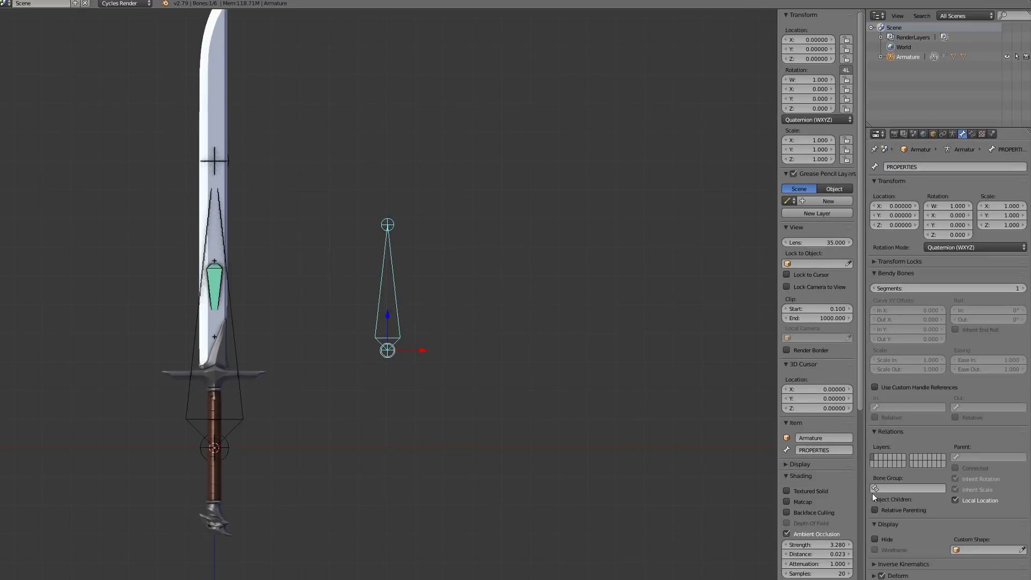
left_click(887, 276)
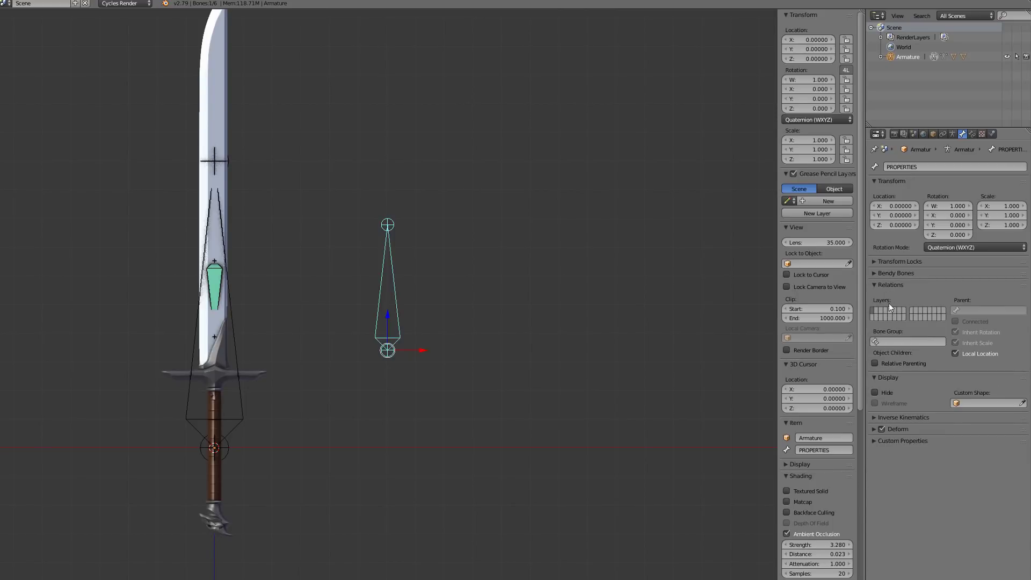
left_click(889, 286)
left_click(879, 362)
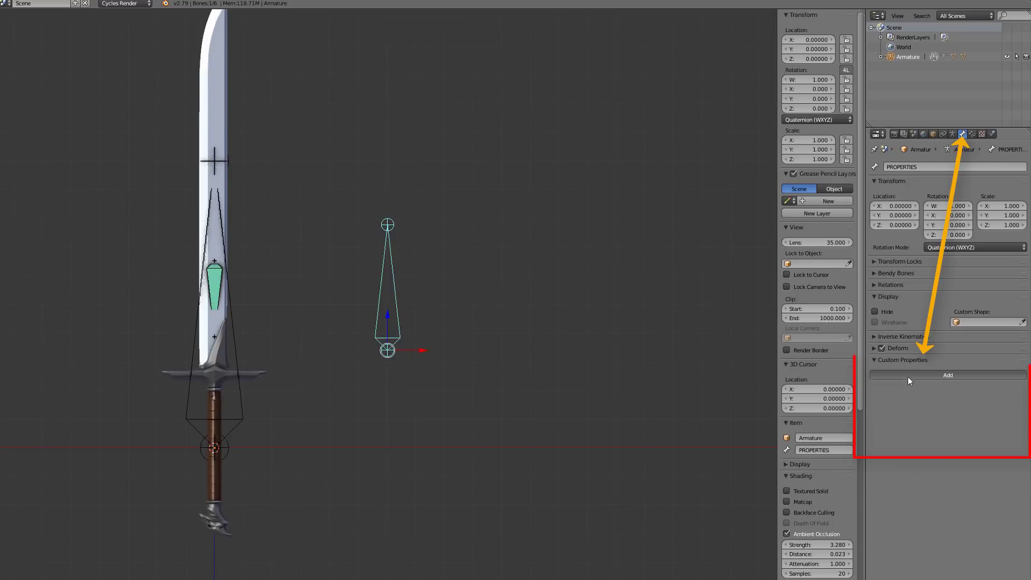
left_click(908, 375)
left_click(1001, 389)
left_click(969, 397)
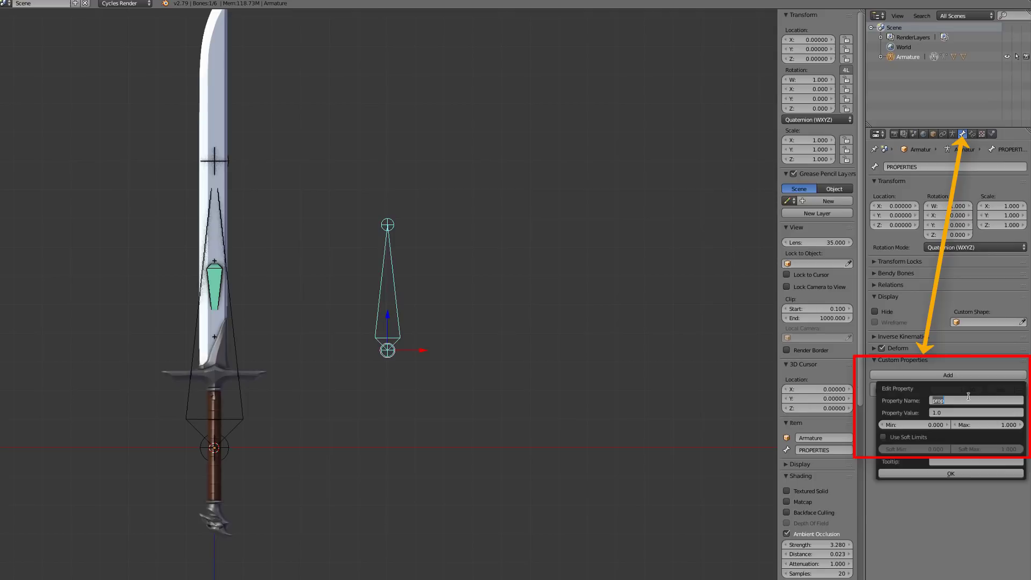
type("co")
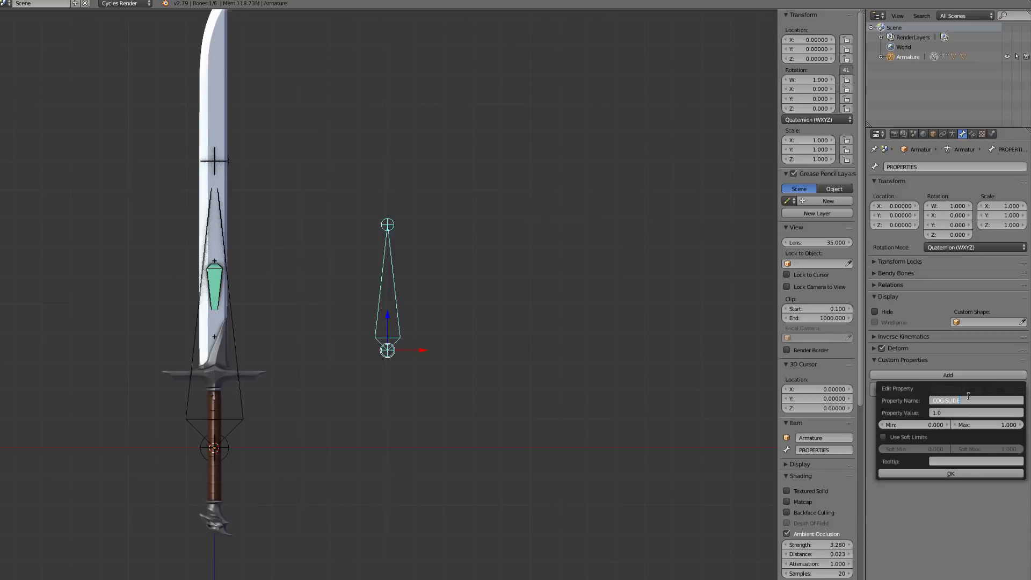
key("Return")
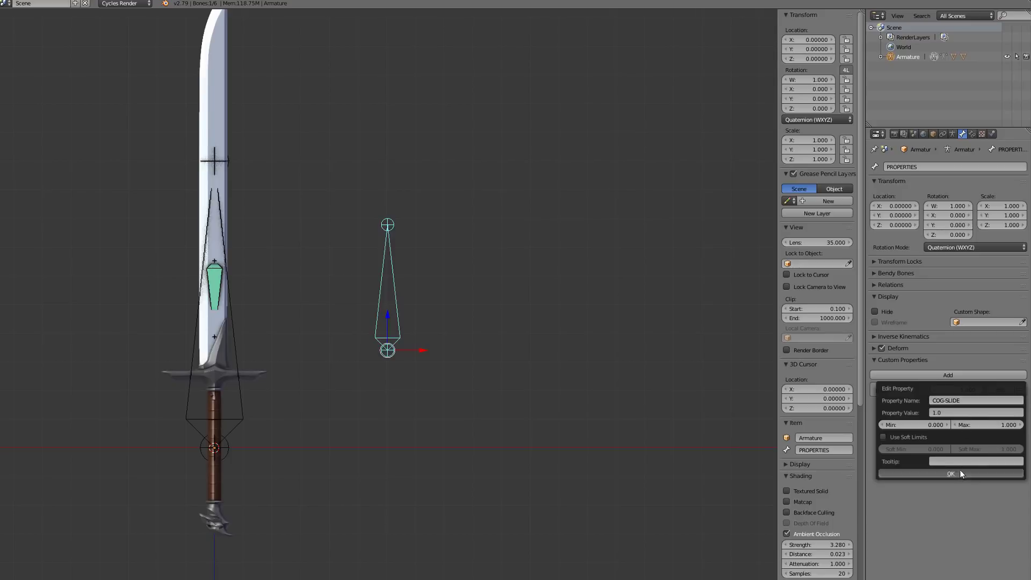
left_click(959, 472)
right_click(957, 390)
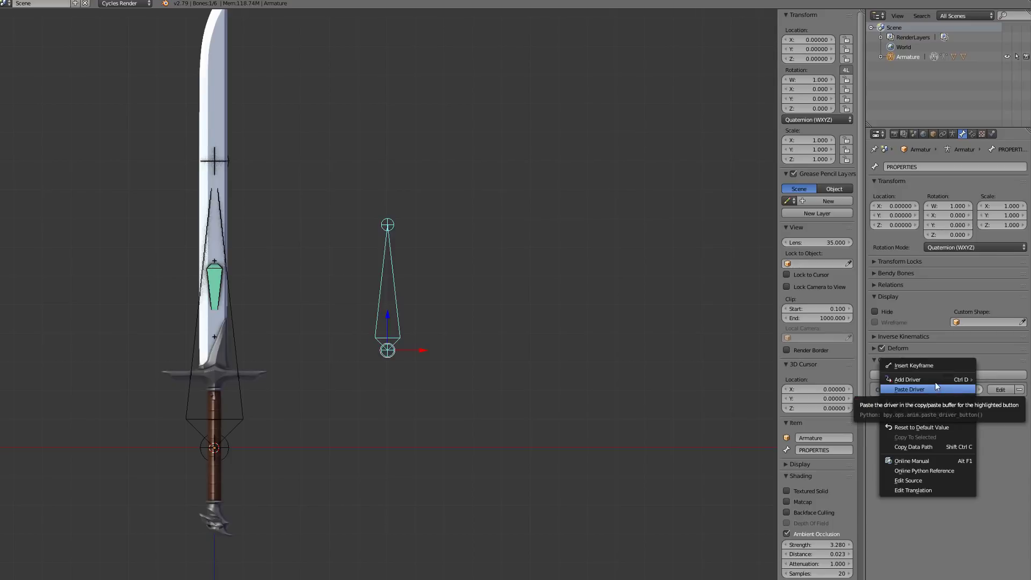
left_click(919, 447)
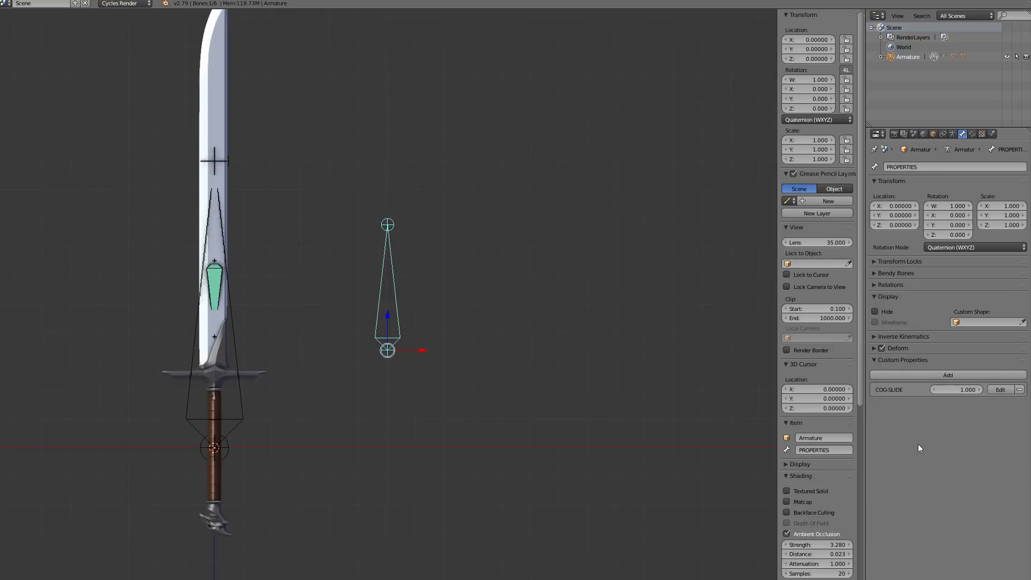
Add a manually created single driver to the Head/Tail value of the SWORD-PIVOT bone's Copy Location constraint.
right_click(220, 282)
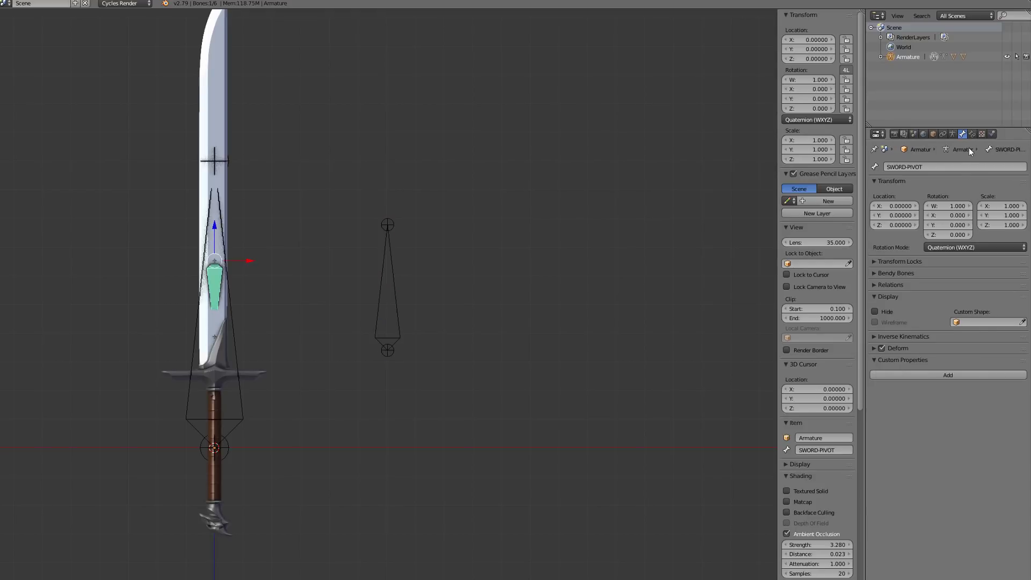
left_click(972, 134)
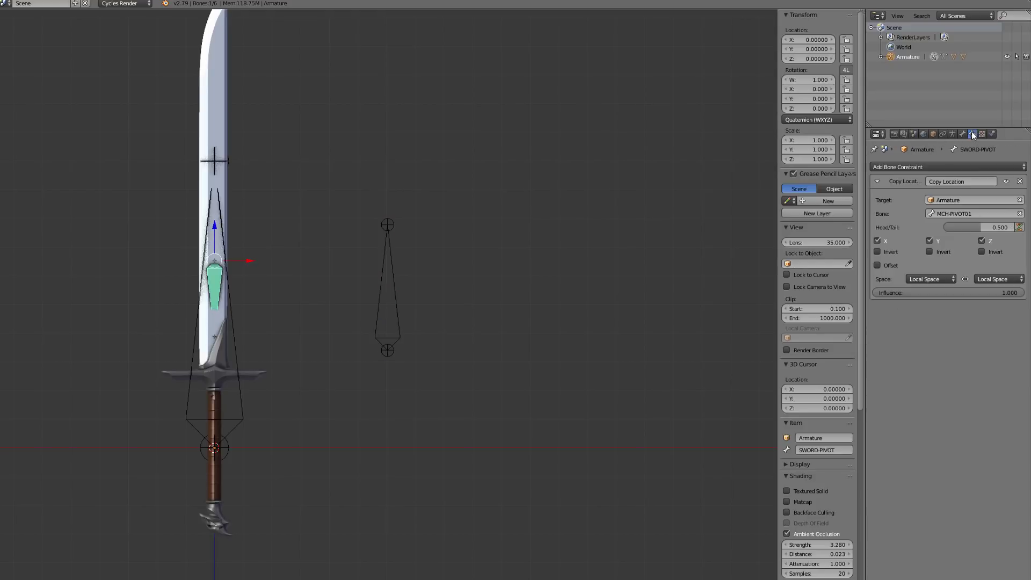
right_click(969, 226)
mouse_move(952, 148)
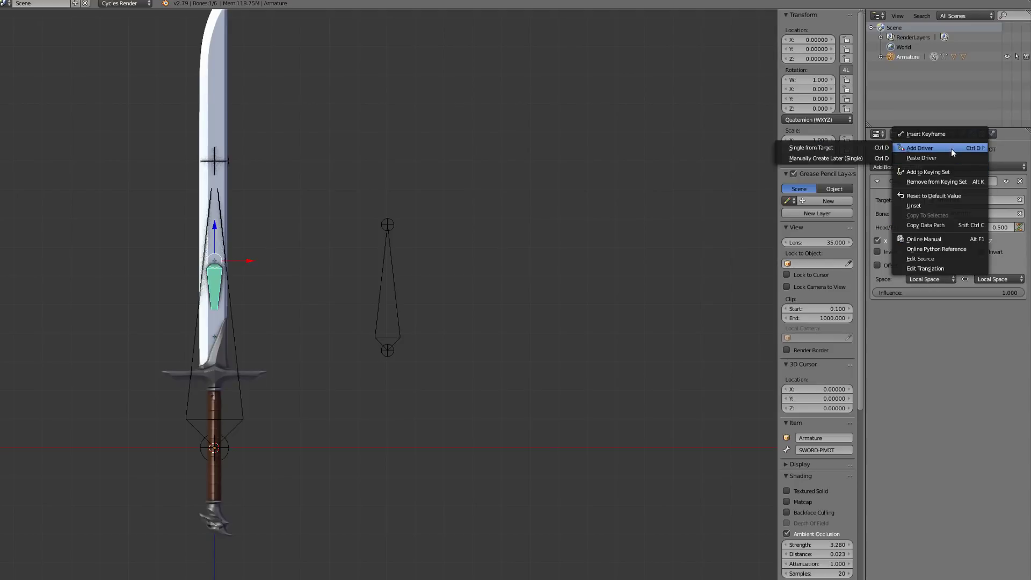
left_click(835, 161)
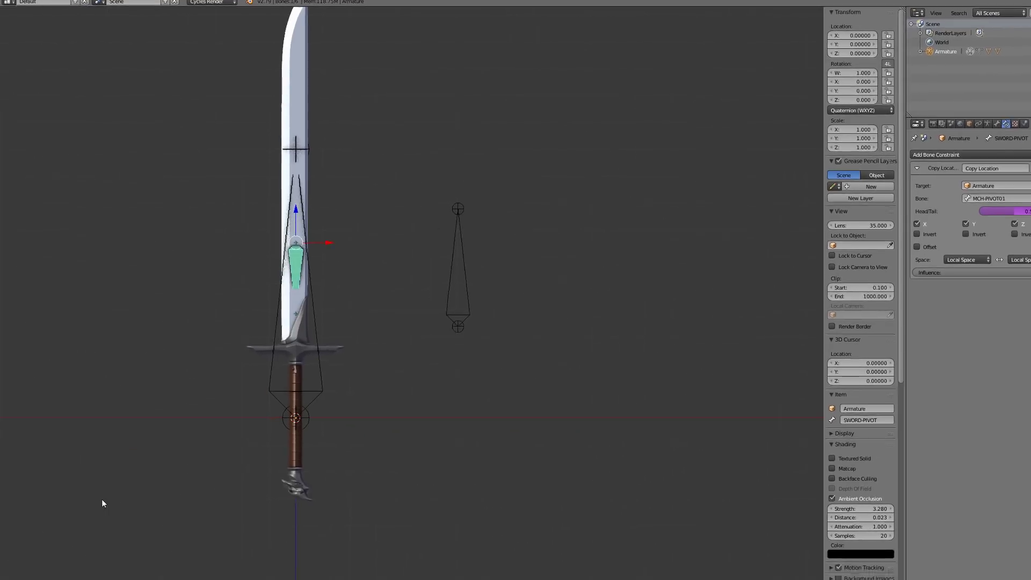
Switch the 3D view to the Graph Editor in Drivers mode and show the Head/Tail driver's settings.
left_click(8, 574)
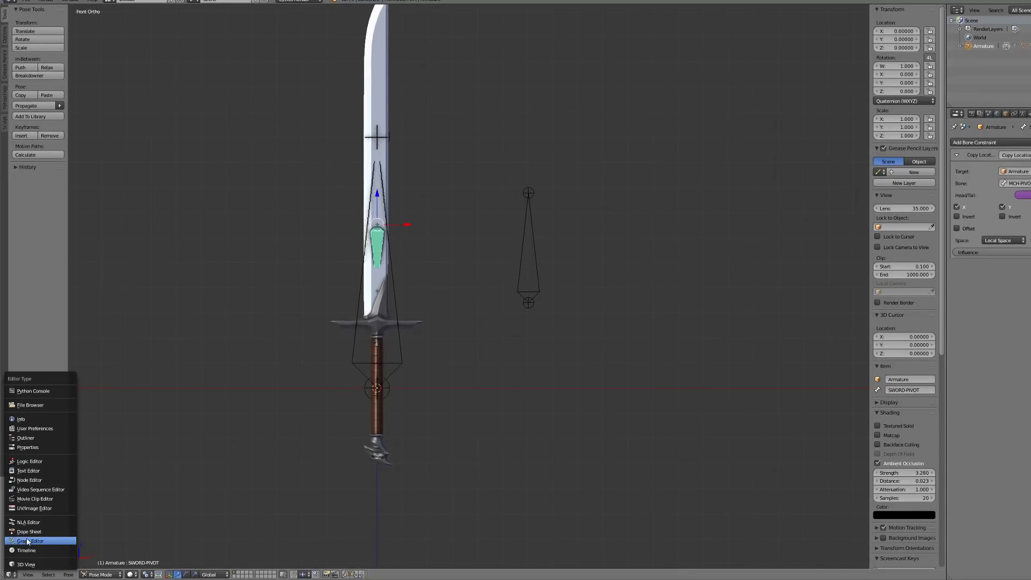
left_click(28, 541)
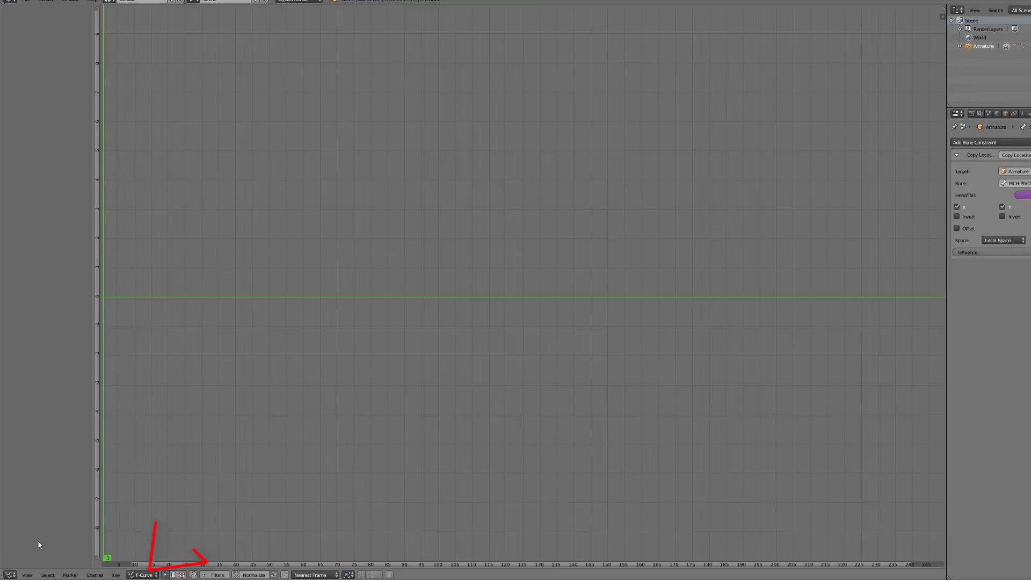
left_click(143, 574)
left_click(141, 556)
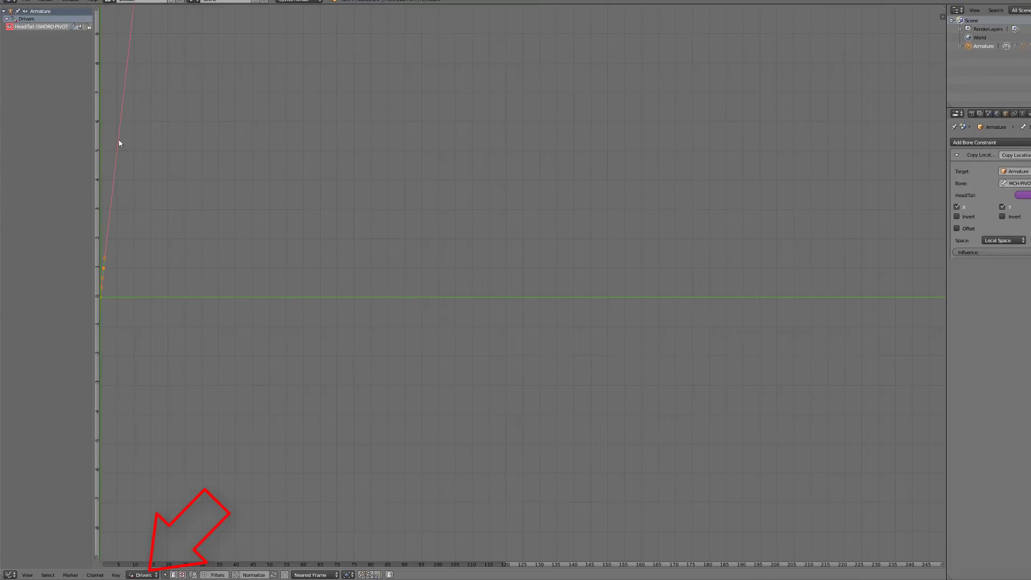
key("n")
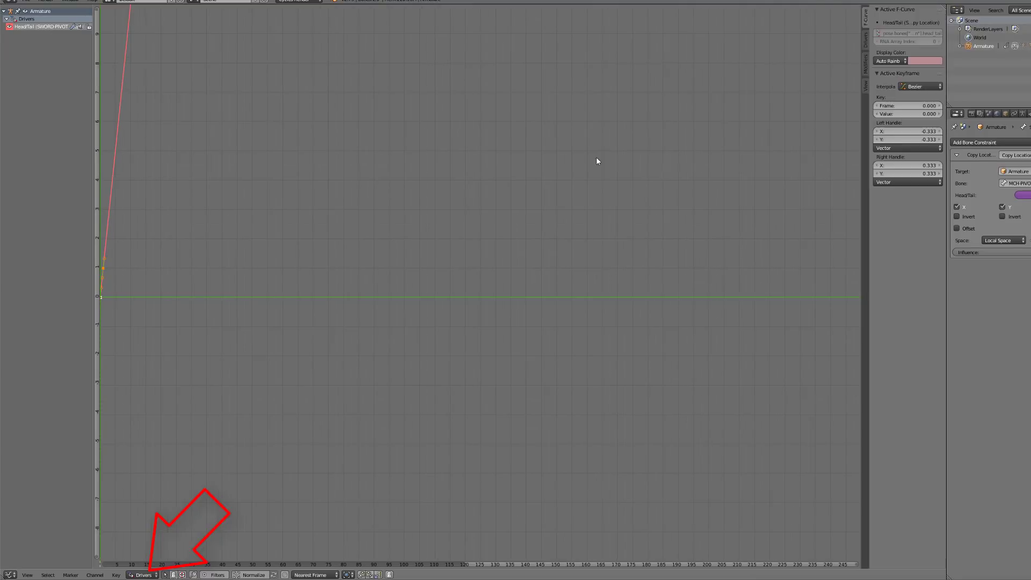
left_click(865, 41)
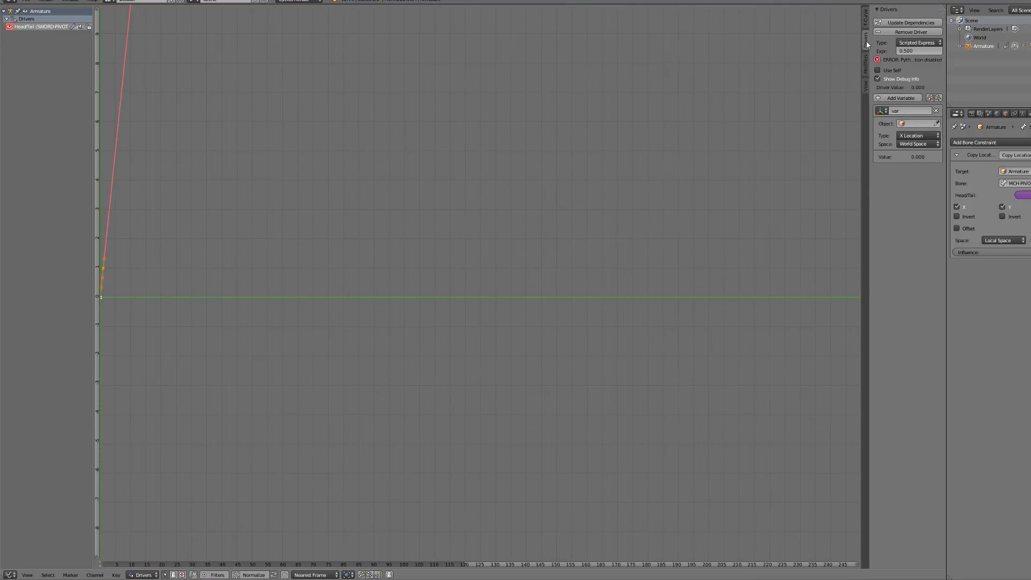
Set the driver type to Averaged Value and make its variable a Single Property of Armature using the copied COG-SLIDE path.
left_click(919, 42)
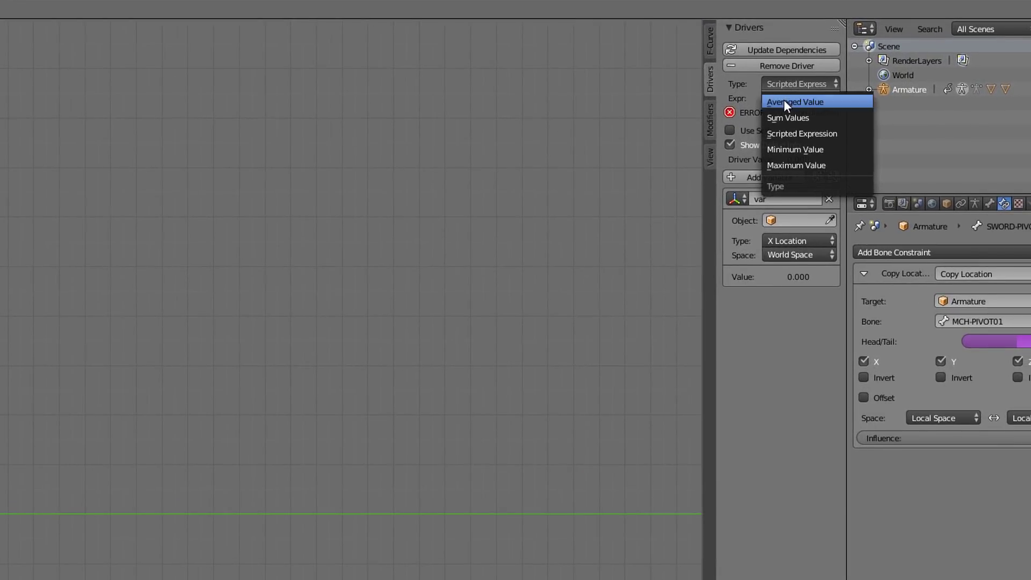
left_click(784, 101)
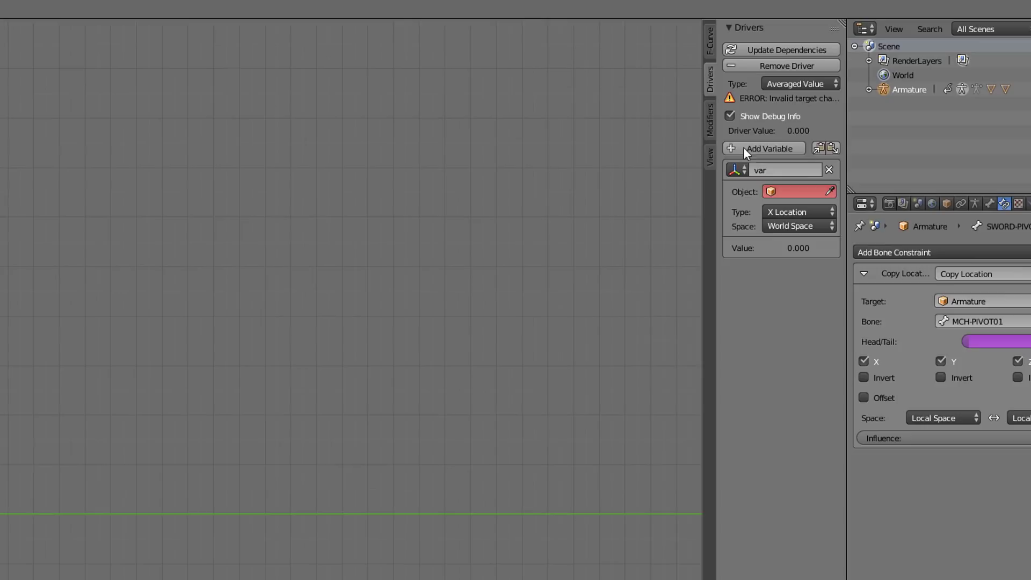
left_click_drag(704, 225, 486, 225)
middle_click_drag(583, 310, 587, 240, "ctrl")
left_click(539, 227)
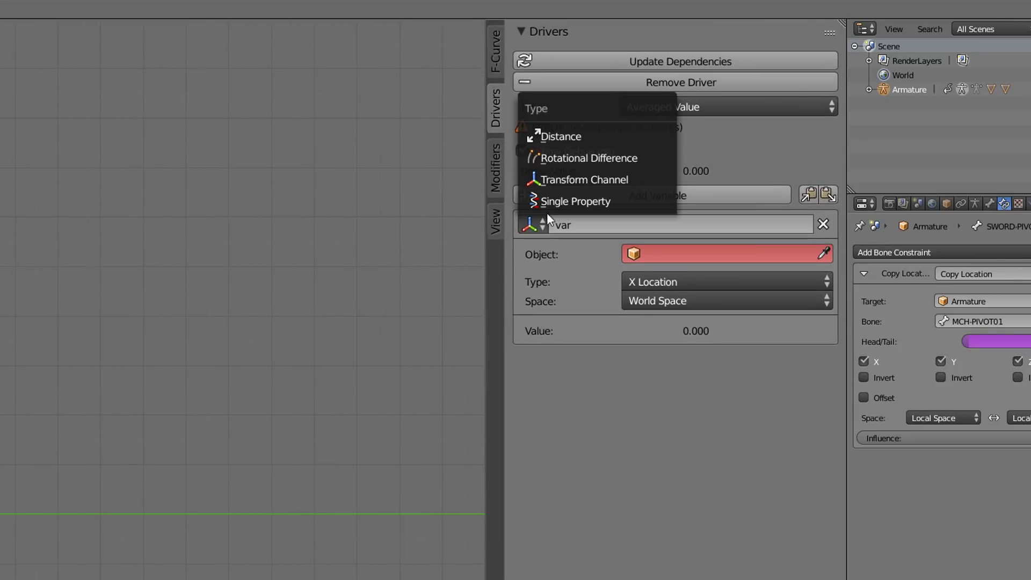
left_click(551, 203)
left_click(708, 253)
left_click(696, 274)
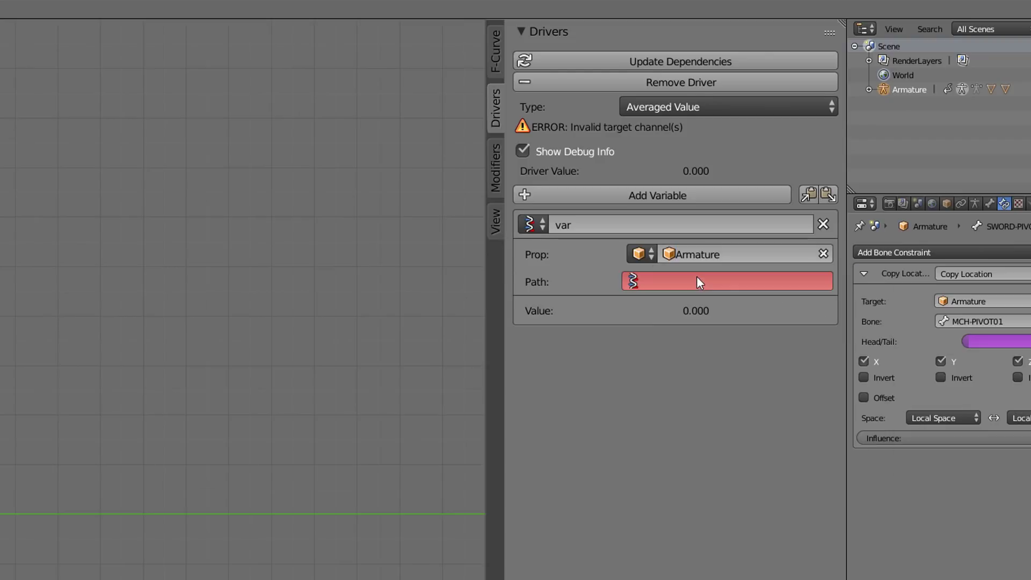
left_click(694, 278)
key("ctrl+v")
key("Return")
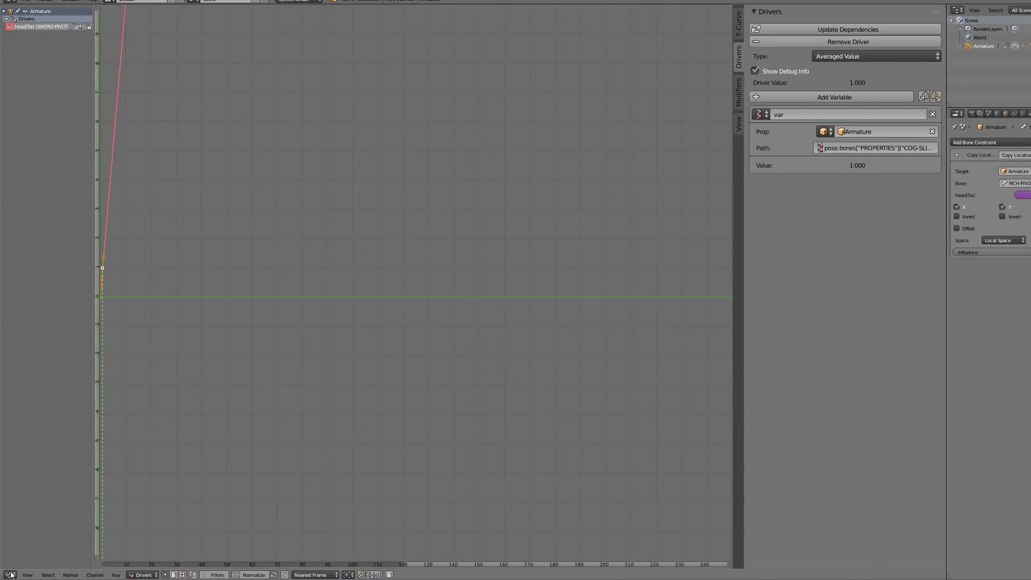
Return to the 3D View, select the PROPERTIES bone and reveal its COG-SLIDE property beside the viewport.
left_click(11, 574)
left_click(26, 554)
right_click(528, 279)
middle_click_drag(865, 300, 855, 299)
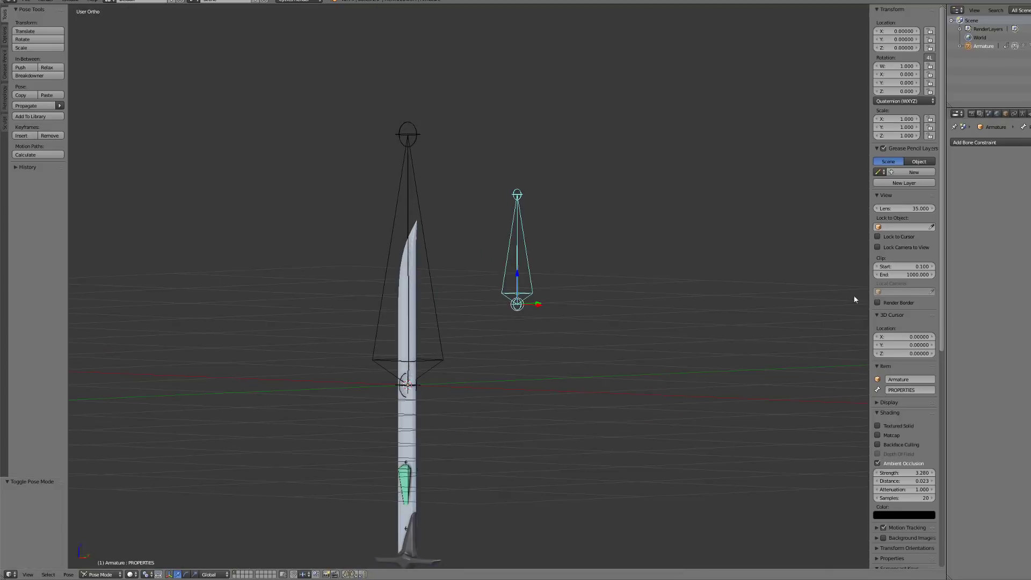
left_click_drag(869, 297, 779, 292)
middle_click_drag(859, 349, 878, 311, "ctrl")
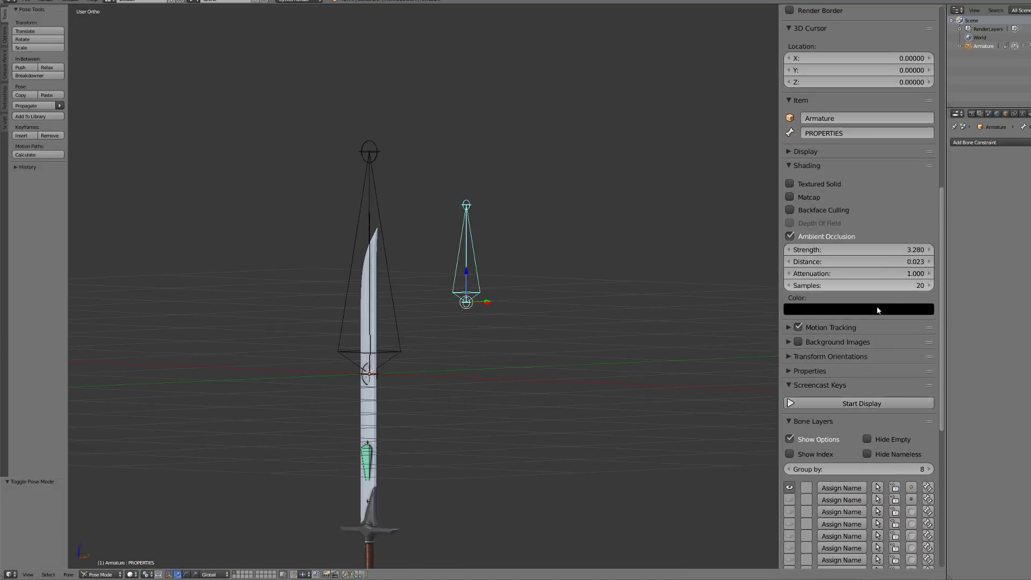
left_click(789, 386)
left_click(789, 401)
left_click(789, 166)
left_click(790, 223)
Set the PROPERTIES bone's COG-SLIDE value to 0.
left_click(868, 246)
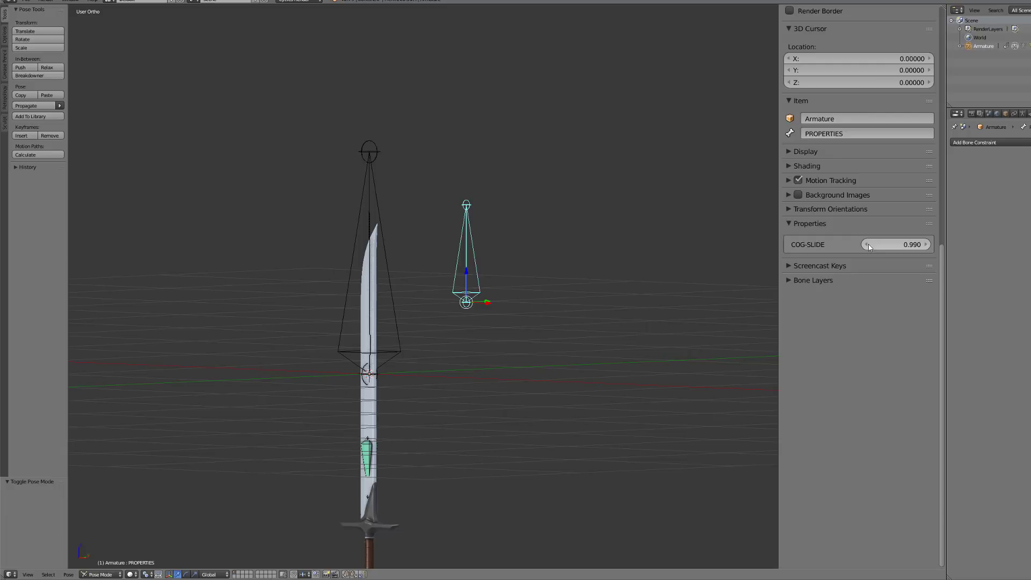
left_click(898, 246)
type("0")
key("Return")
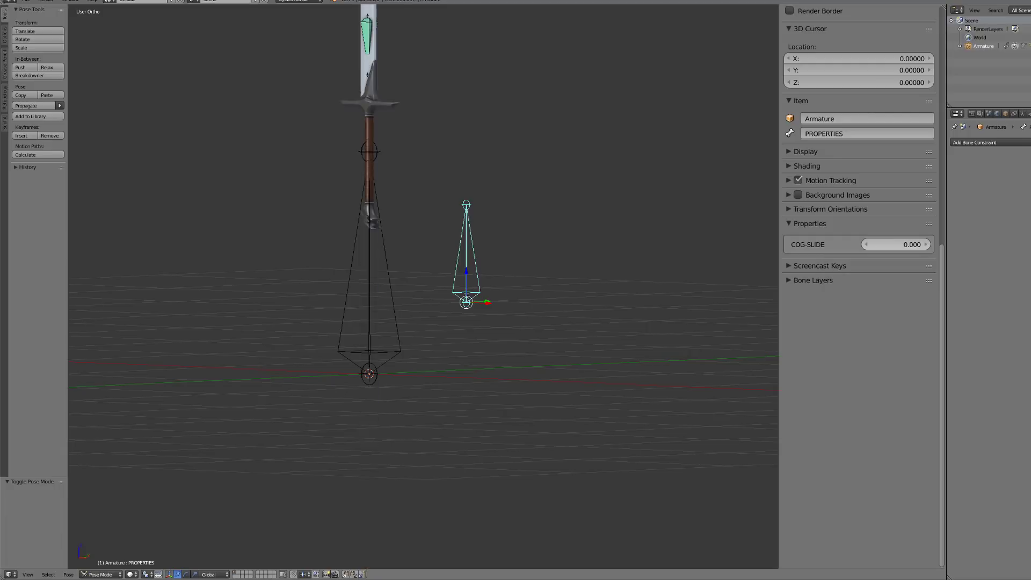
Copy the driver from the Head/Tail value of the SWORD-PIVOT bone's Copy Location constraint.
middle_click_drag(462, 205, 470, 206)
middle_click_drag(396, 132, 398, 178, "shift")
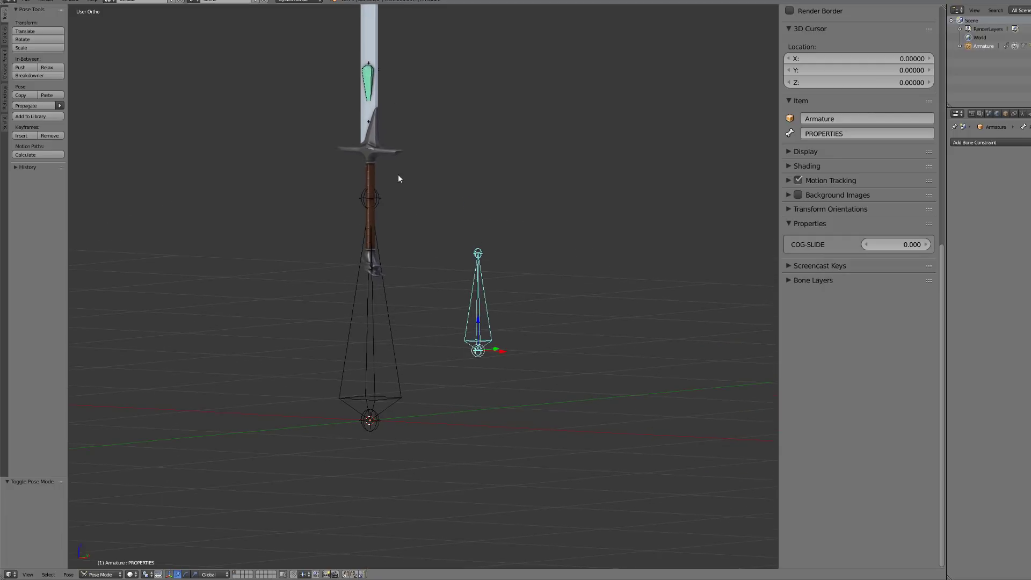
right_click(372, 92)
right_click(995, 211)
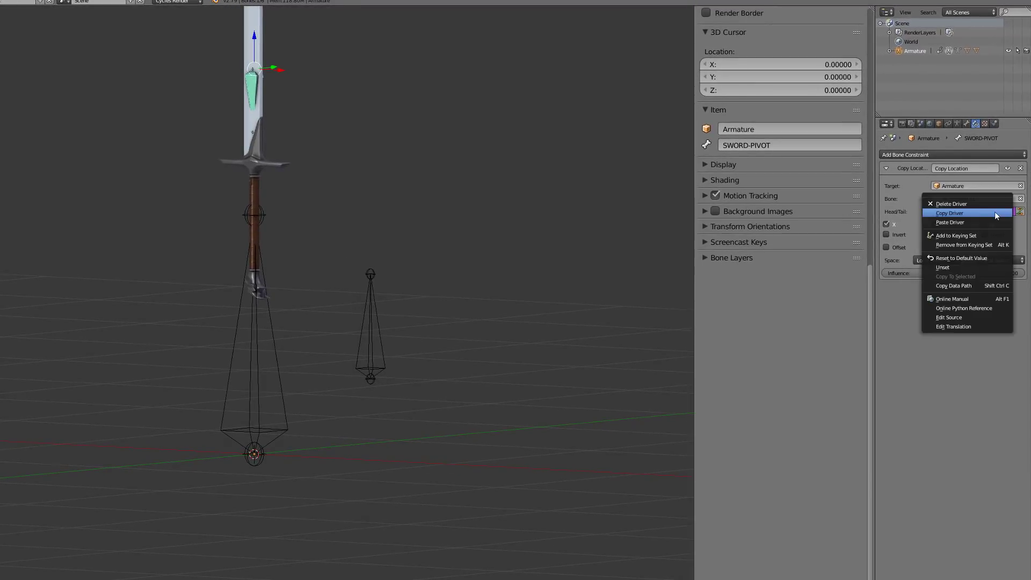
left_click(963, 214)
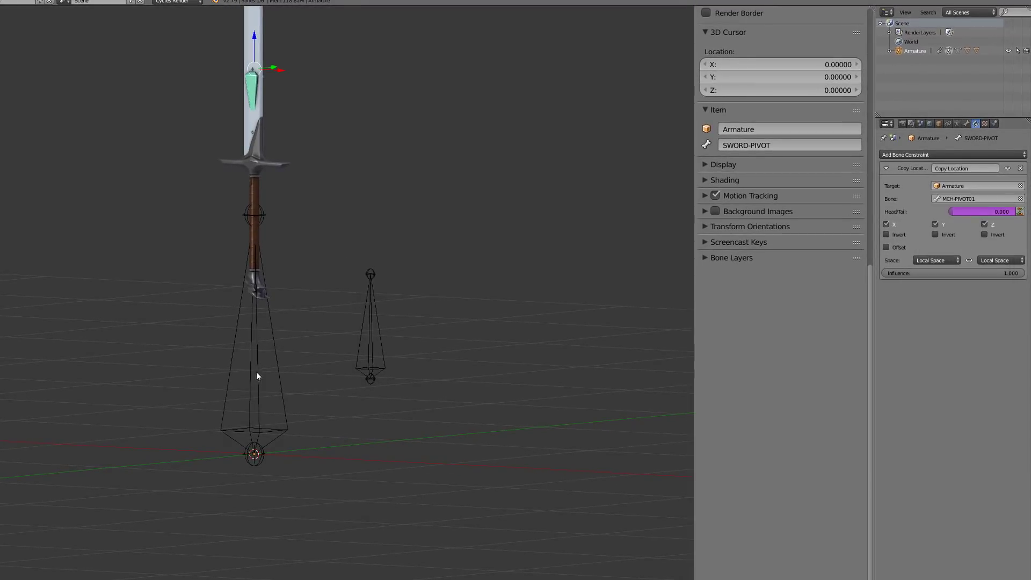
Show the armature's second bone layer and paste the copied driver onto the Head/Tail value of DEF-SWORD's Copy Location constraint.
left_click(958, 124)
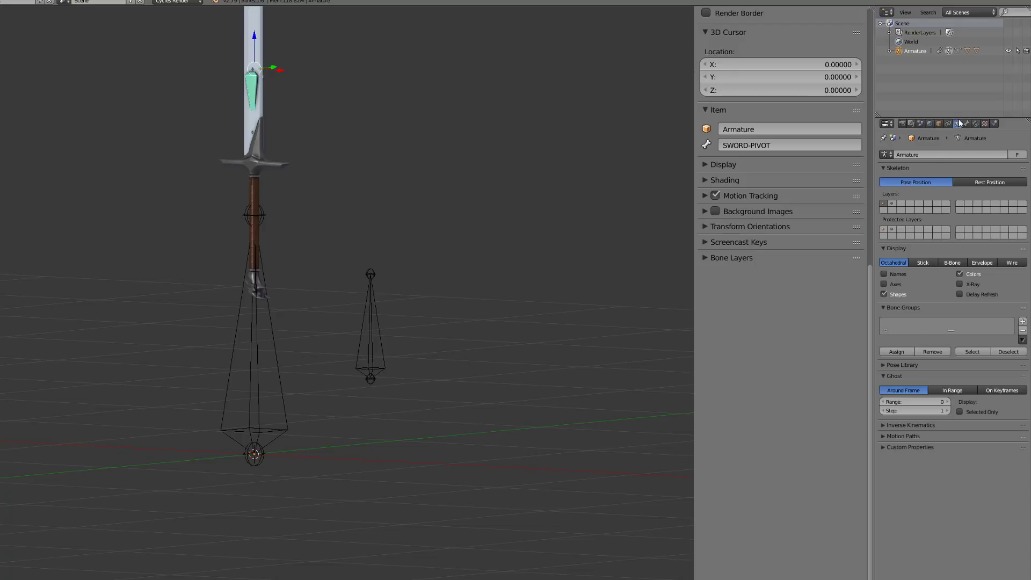
left_click(892, 203)
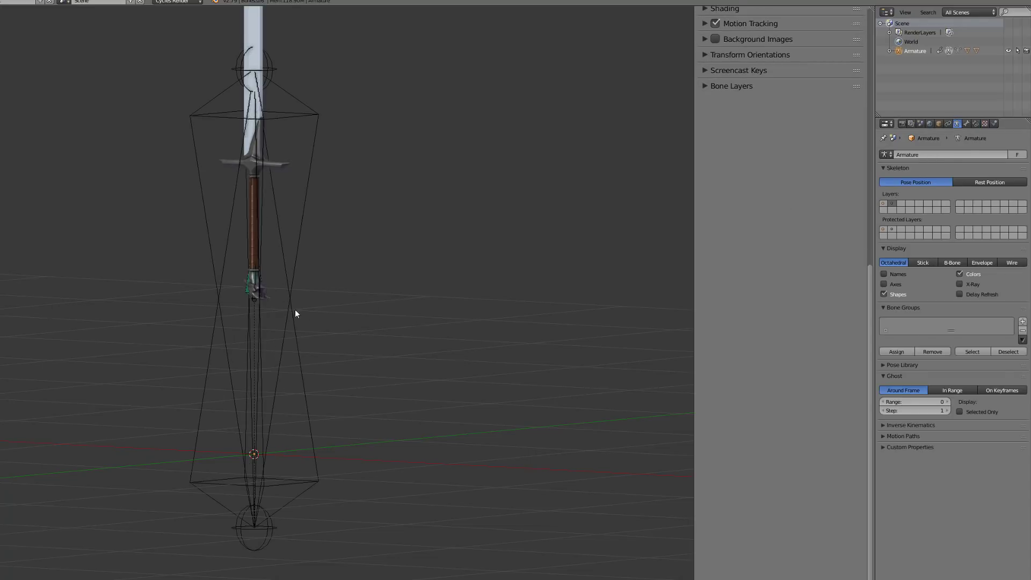
right_click(244, 291)
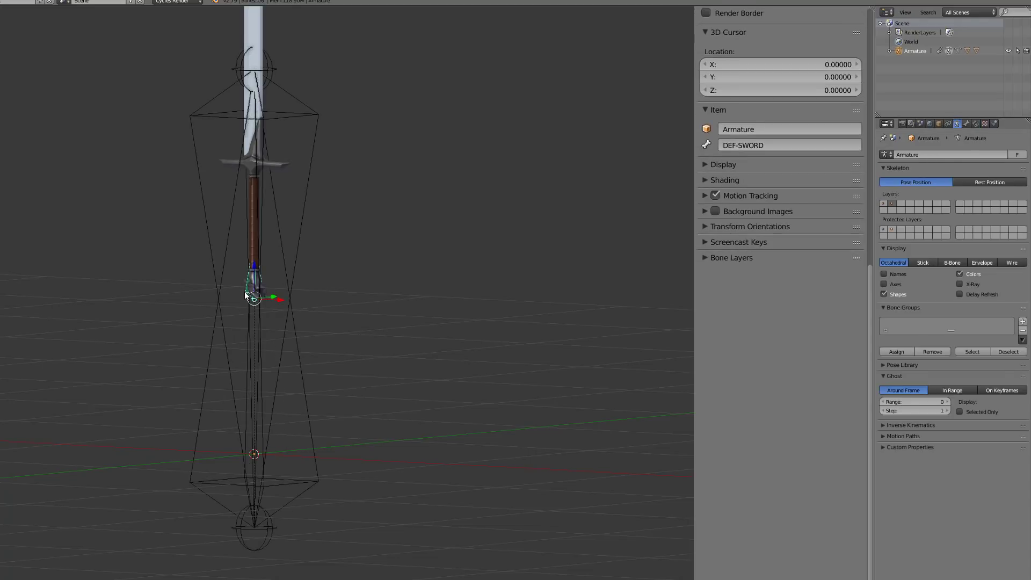
left_click(977, 124)
right_click(972, 210)
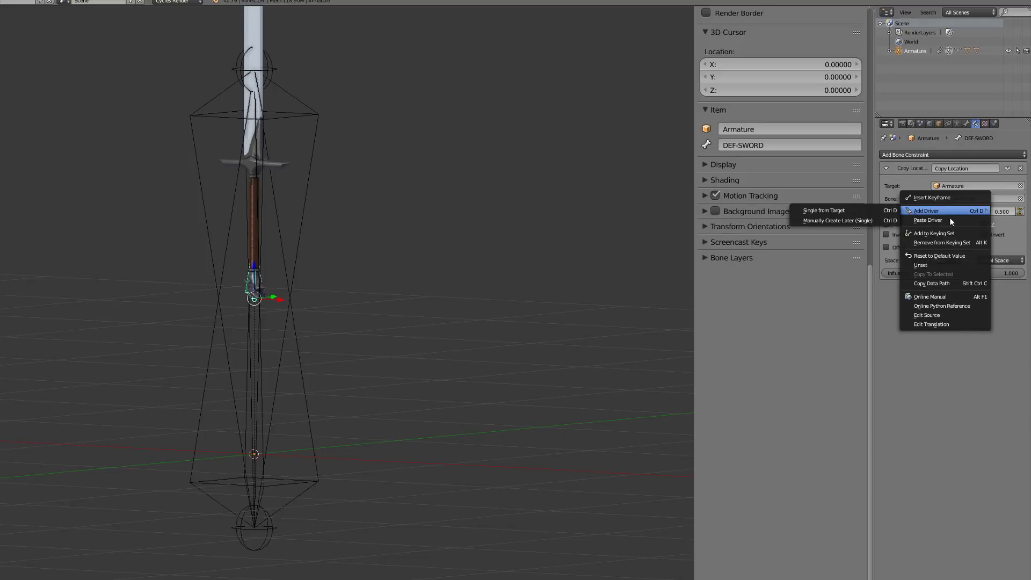
left_click(950, 220)
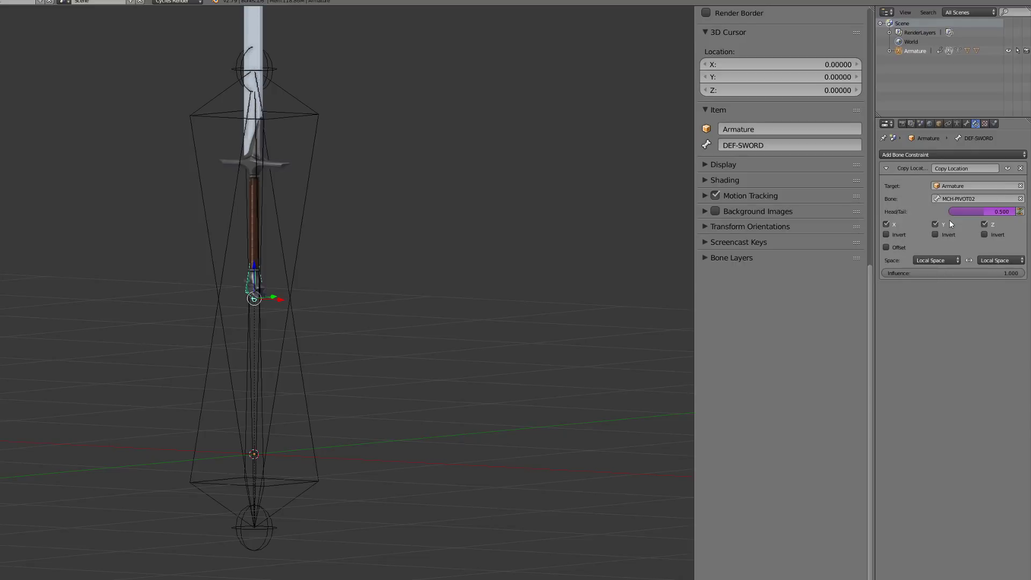
right_click(300, 359)
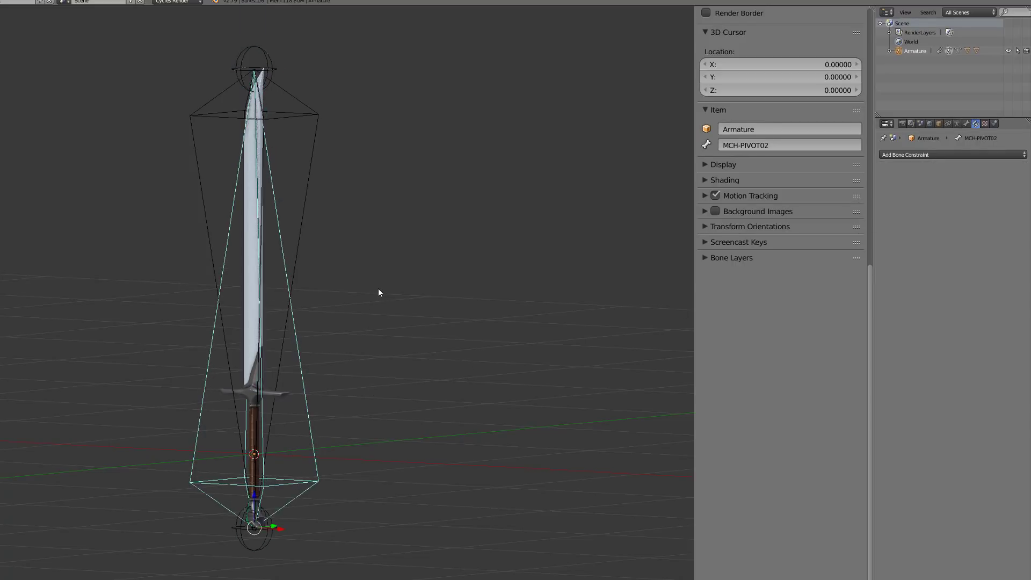
Show only the armature's first bone layer in the front view.
key("KP_1")
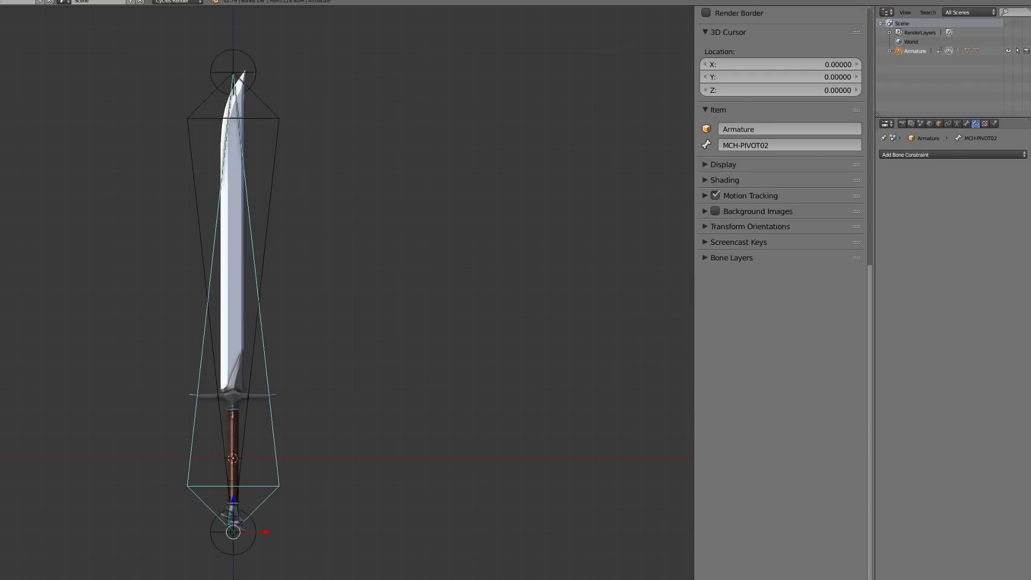
left_click(957, 124)
left_click(884, 204)
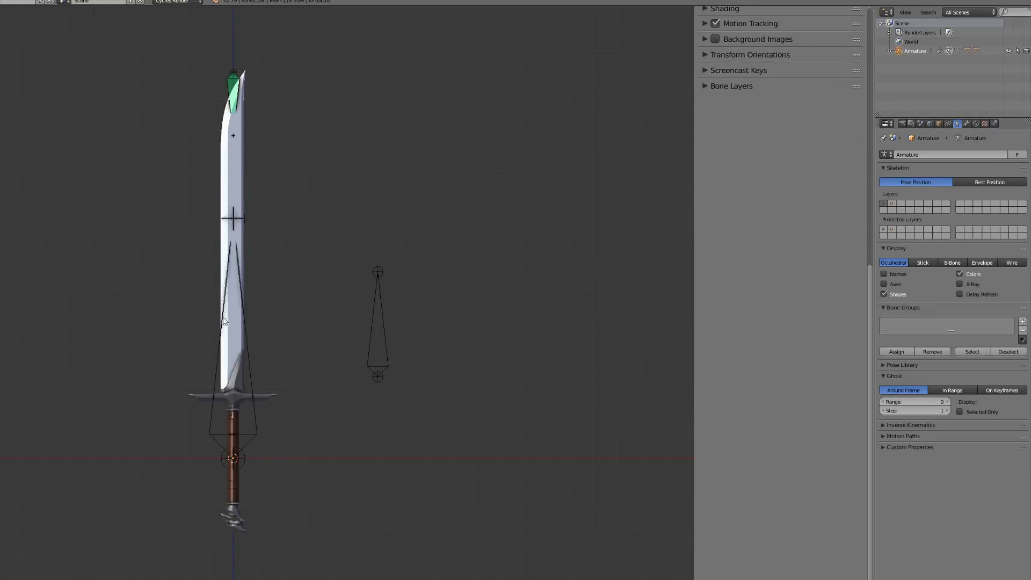
Try rotating the SWORD-MAIN bone and the SWORD-PIVOT bone to test the rig, cancelling each rotation.
right_click(244, 312)
scroll(244, 312, "down", 2)
key("r")
right_click(278, 243)
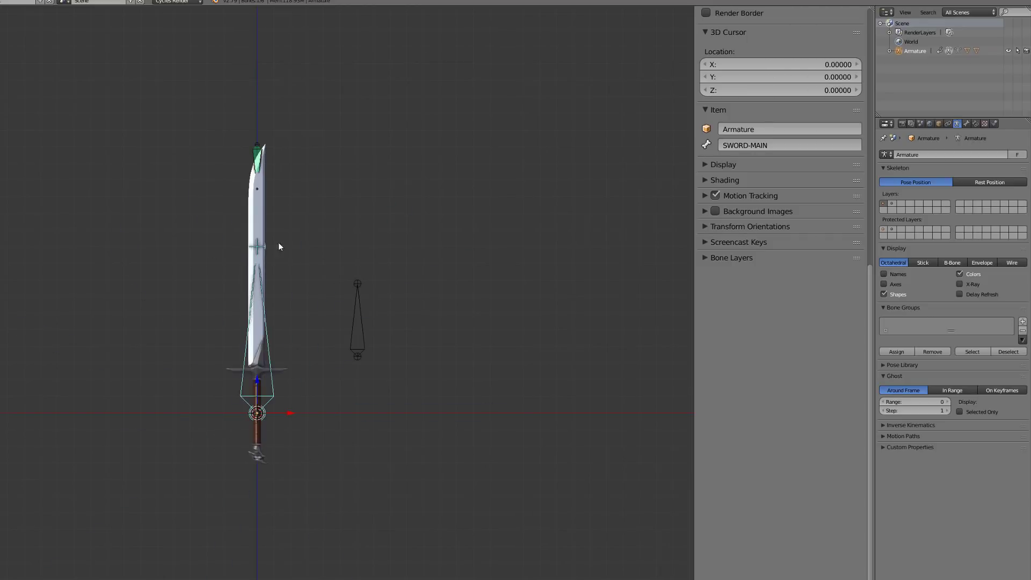
right_click(254, 160)
key("r")
right_click(195, 184)
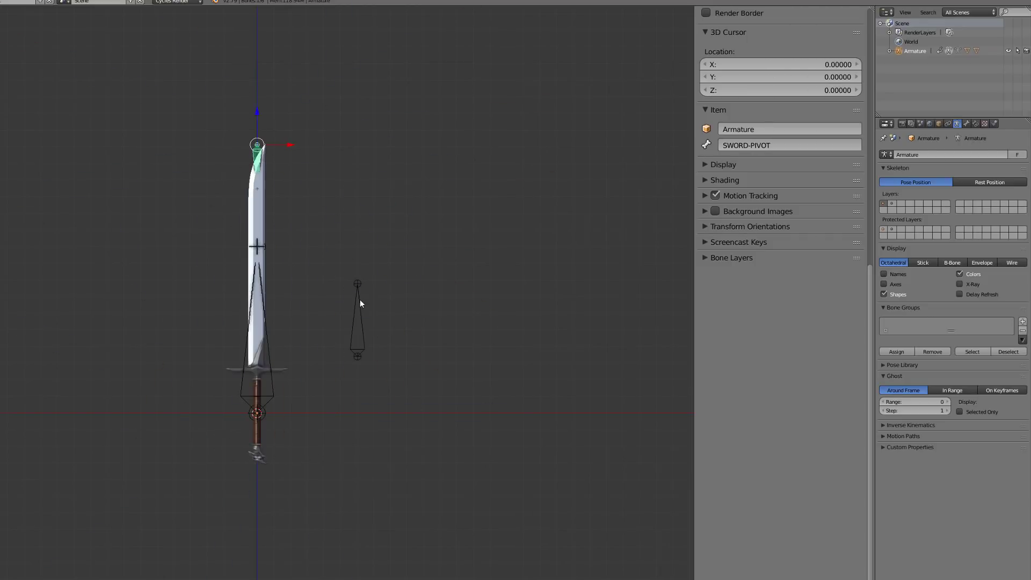
Slide the pivot to mid-blade and to COG-SLIDE 1, trying a cancelled rotation of SWORD-PIVOT at each position.
right_click(359, 299)
left_click_drag(814, 270, 832, 271)
right_click(257, 284)
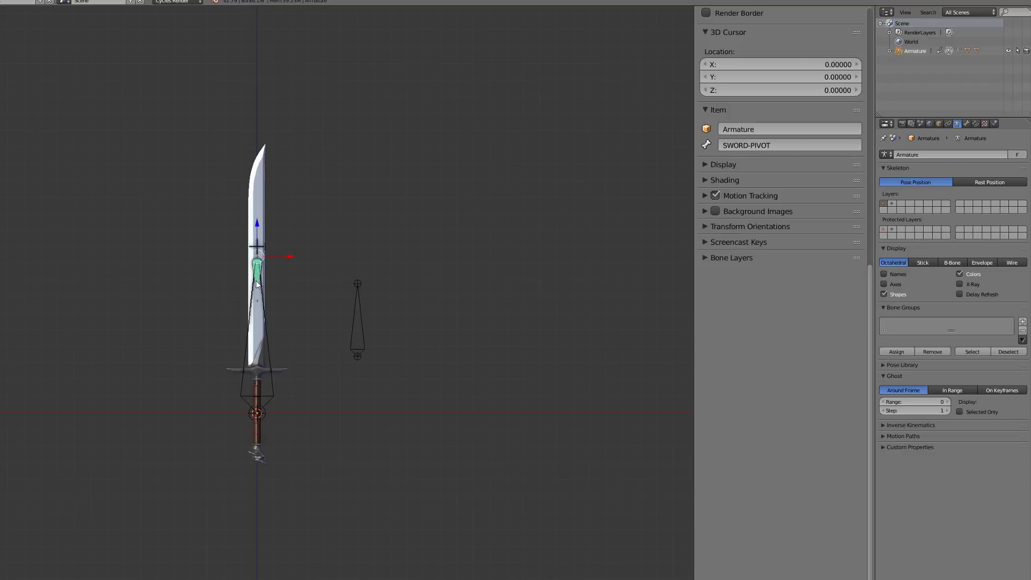
key("r")
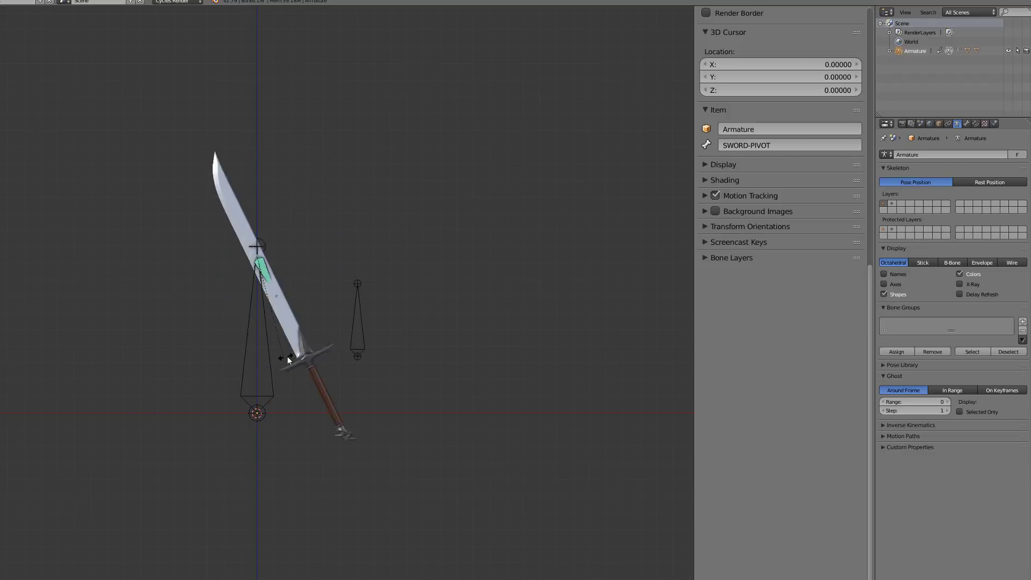
right_click(287, 357)
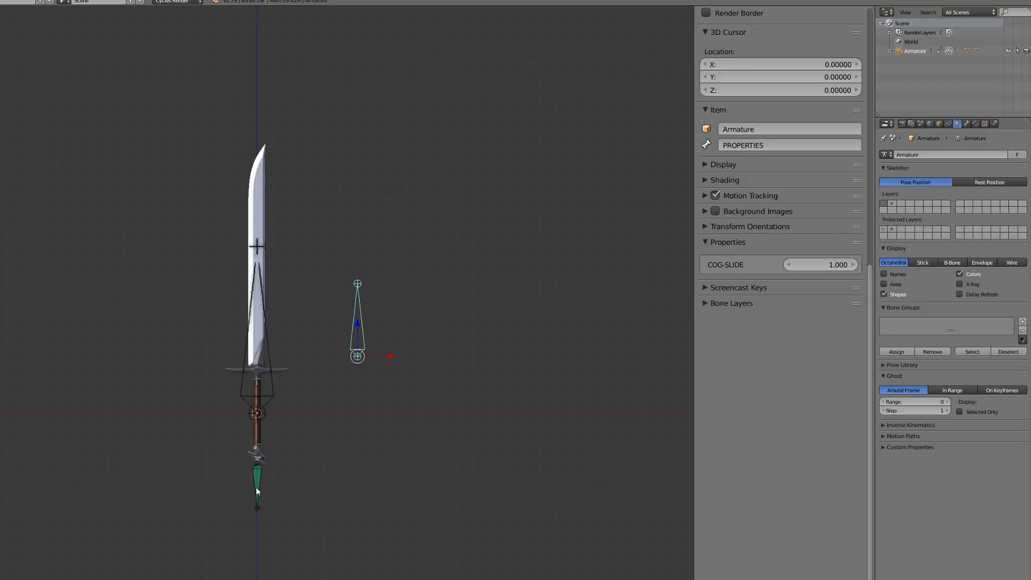
key("r")
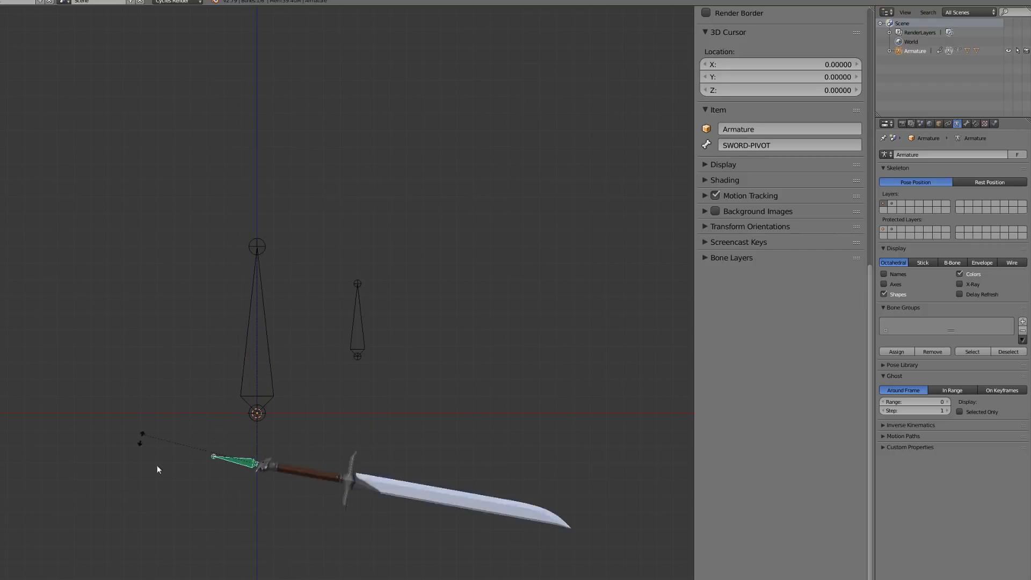
right_click(288, 489)
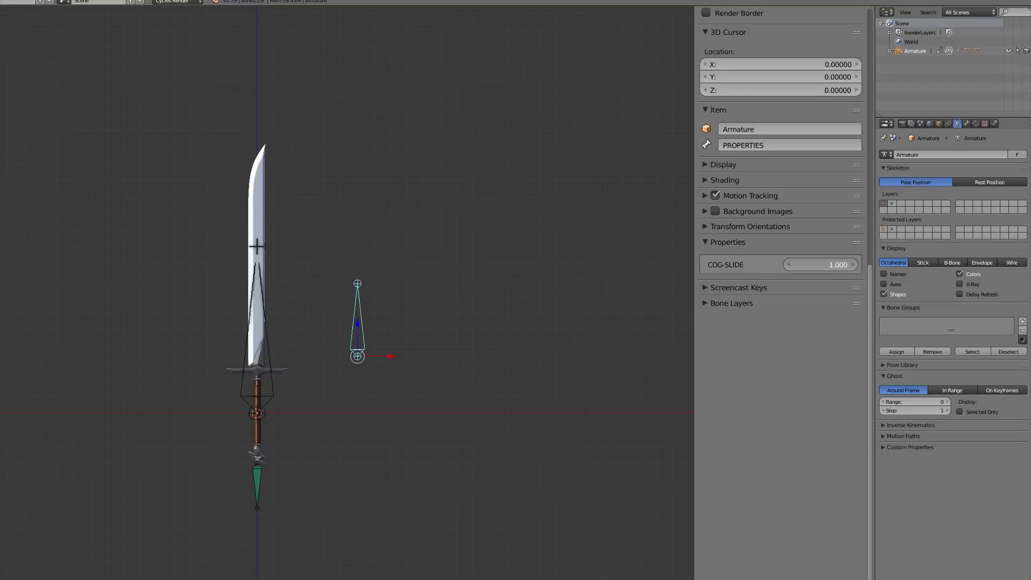
Set the PROPERTIES bone's COG-SLIDE back to 0 and save the file over 02-PIVOT-SLIDER.blend.
scroll(322, 339, "down", 4)
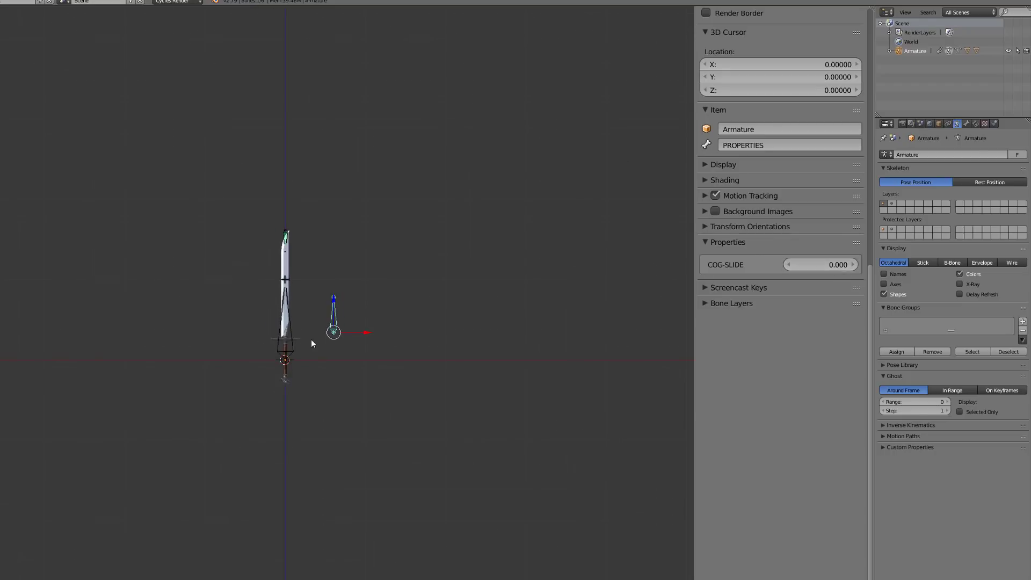
middle_click_drag(311, 340, 331, 350)
scroll(330, 350, "up", 3)
key("ctrl+s")
left_click(329, 352)
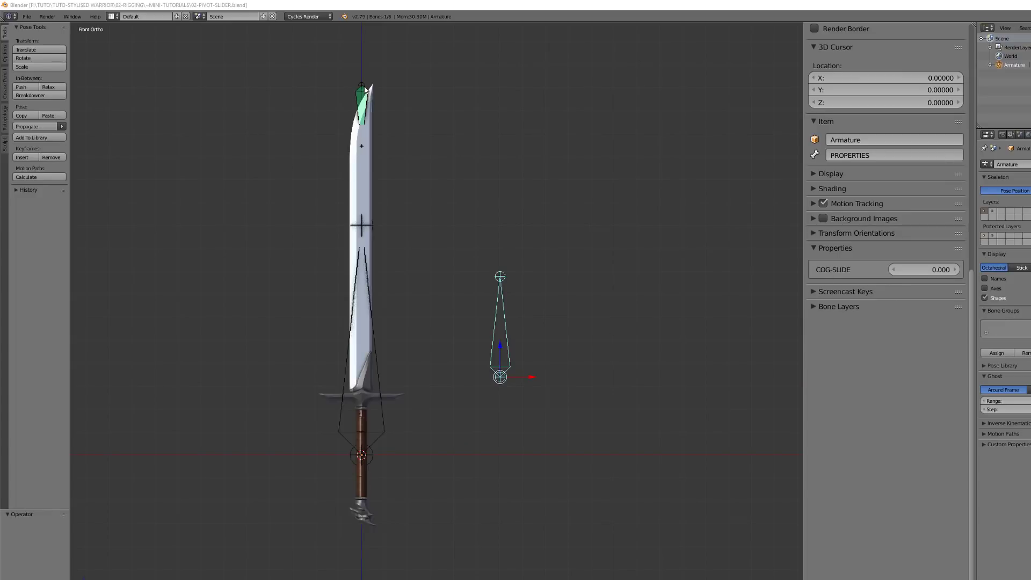
Slide the pivot from the blade tip to the lower blade with COG-SLIDE and try a cancelled SWORD-PIVOT rotation.
right_click(366, 89)
right_click(443, 201)
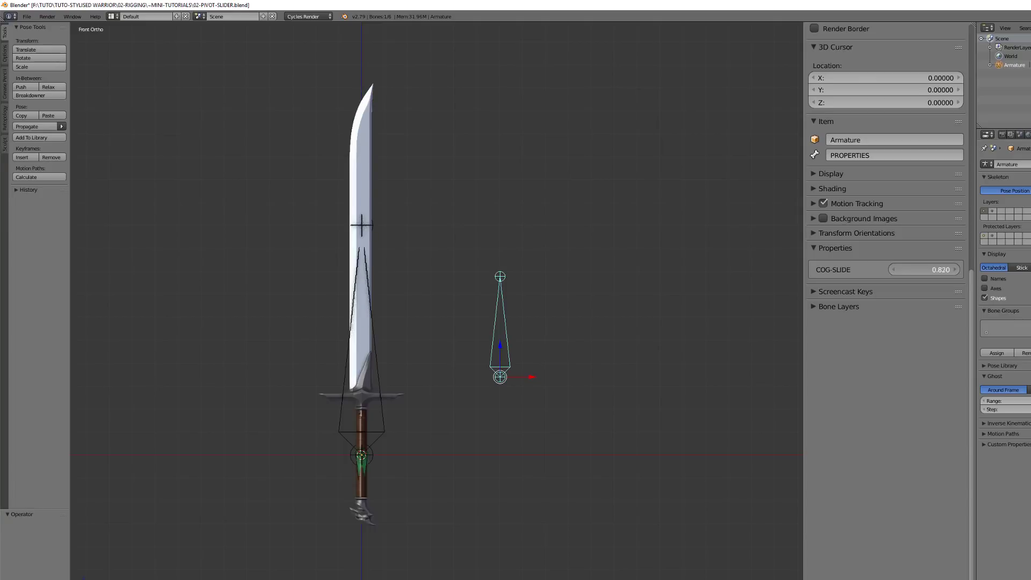
right_click(386, 314)
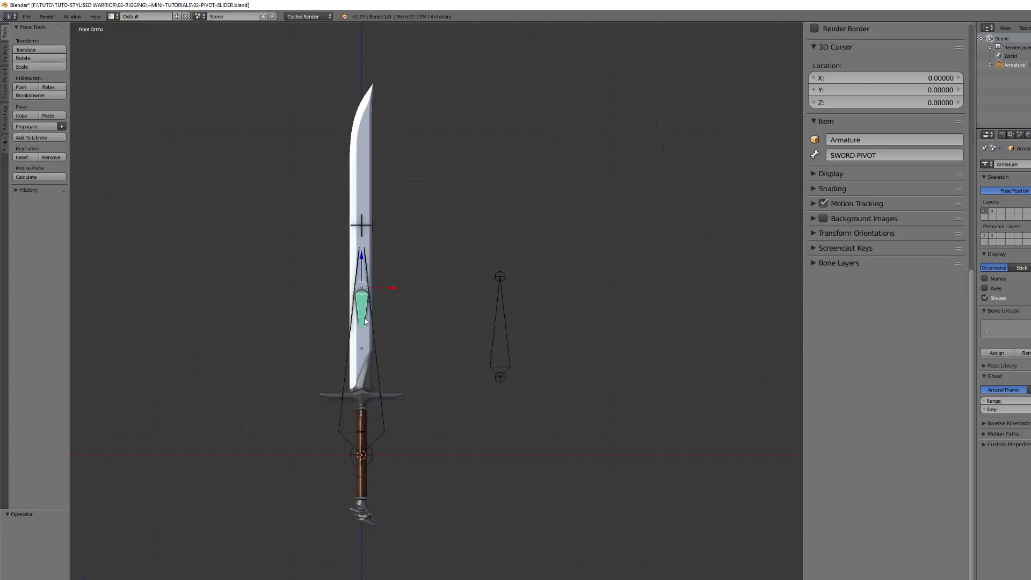
key("r")
right_click(471, 401)
Rotate the SWORD-MAIN bone by about -43.4° so the whole sword tilts.
right_click(388, 417)
key("r")
left_click(232, 253)
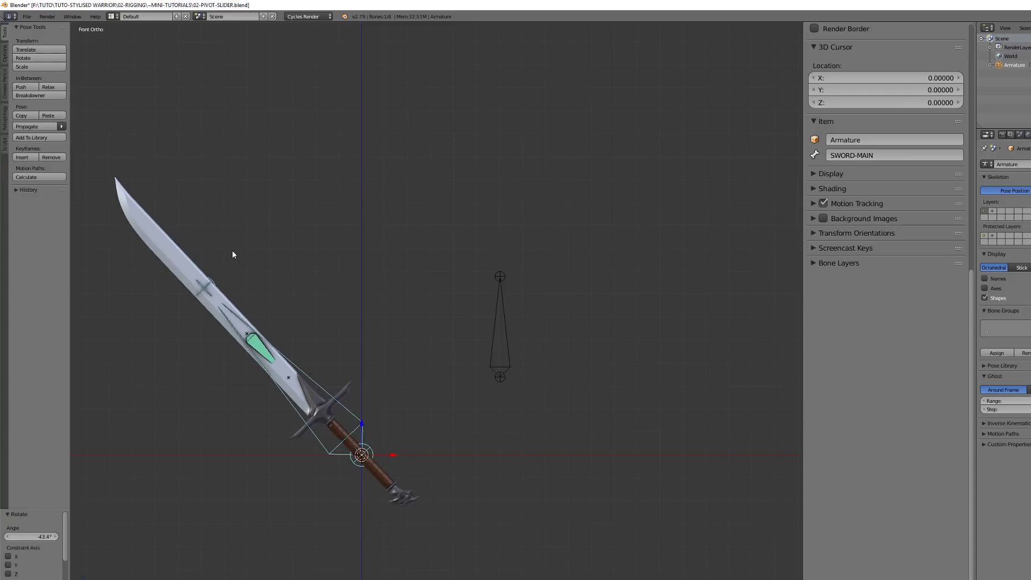
Try rotating the SWORD-PIVOT bone on the tilted sword, cancelling the rotation.
right_click(263, 345)
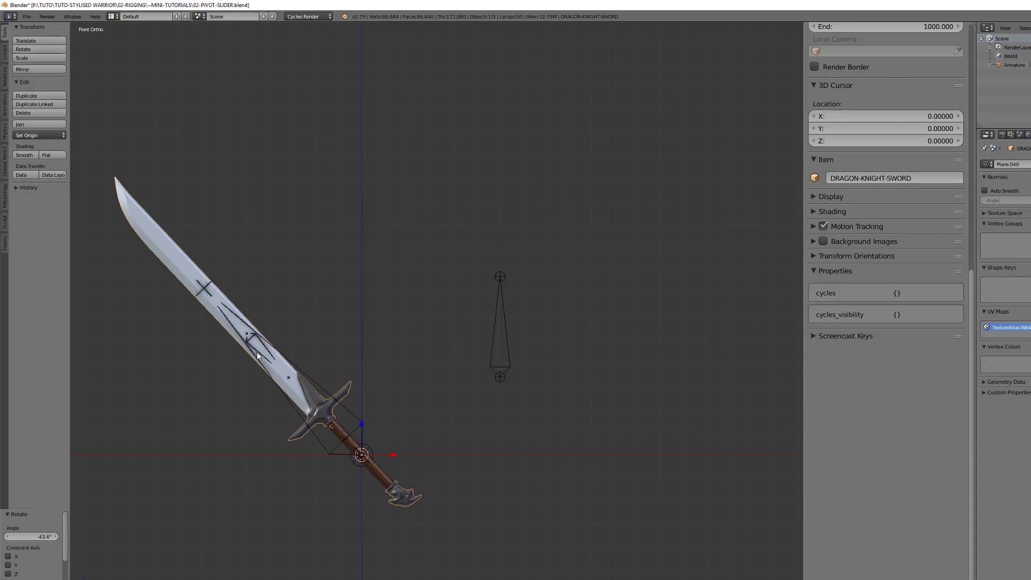
right_click(258, 354)
key("r")
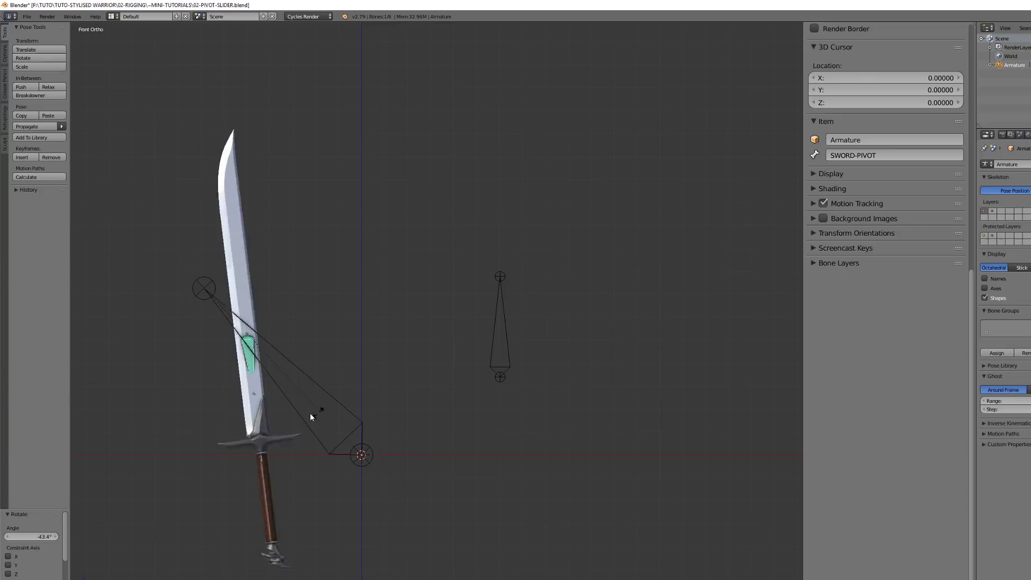
right_click(374, 339)
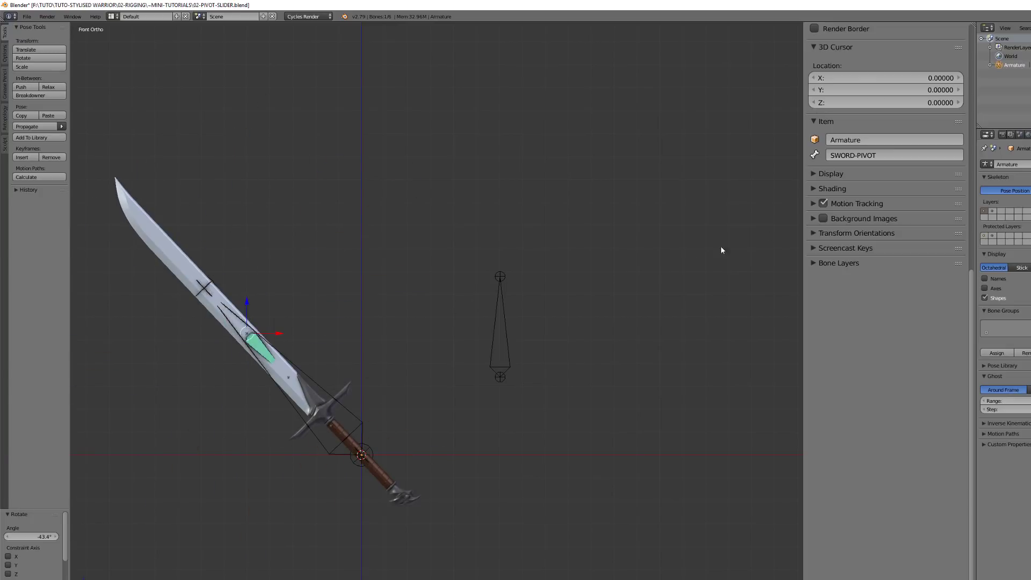
Lower COG-SLIDE to move the pivot near the blade tip and rotate SWORD-PIVOT by about 28.6°.
left_click_drag(921, 270, 907, 269)
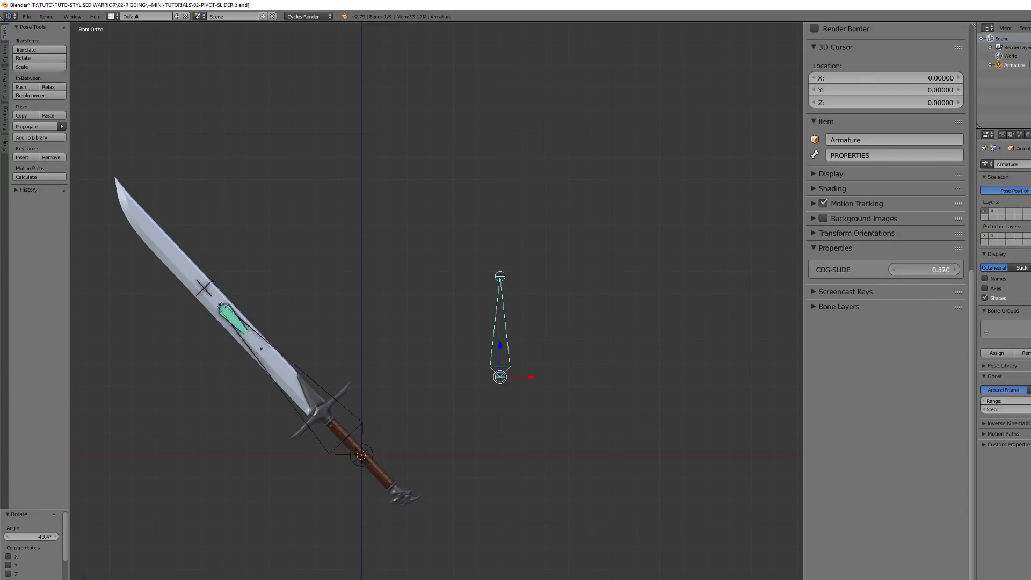
right_click(166, 248)
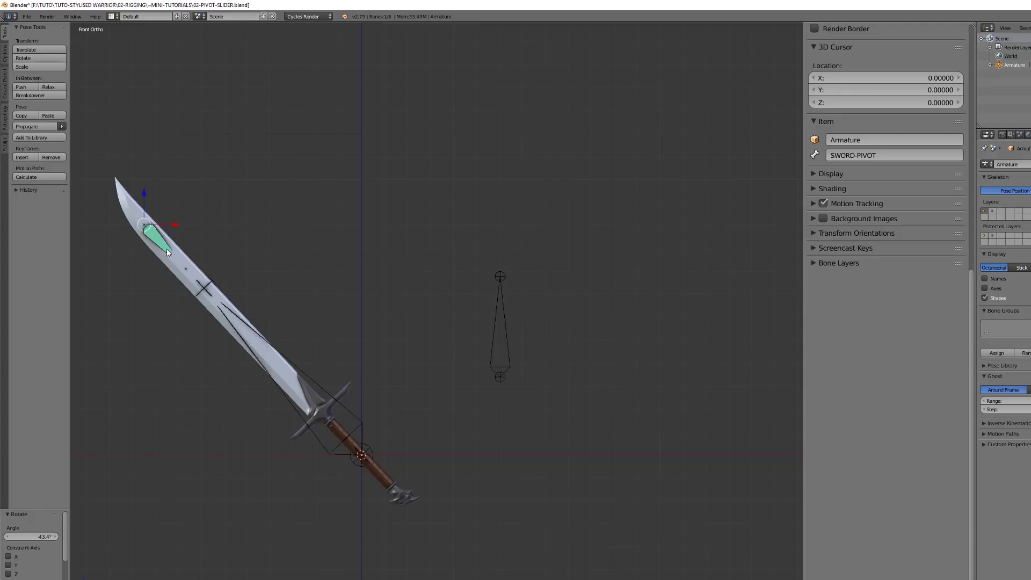
key("r")
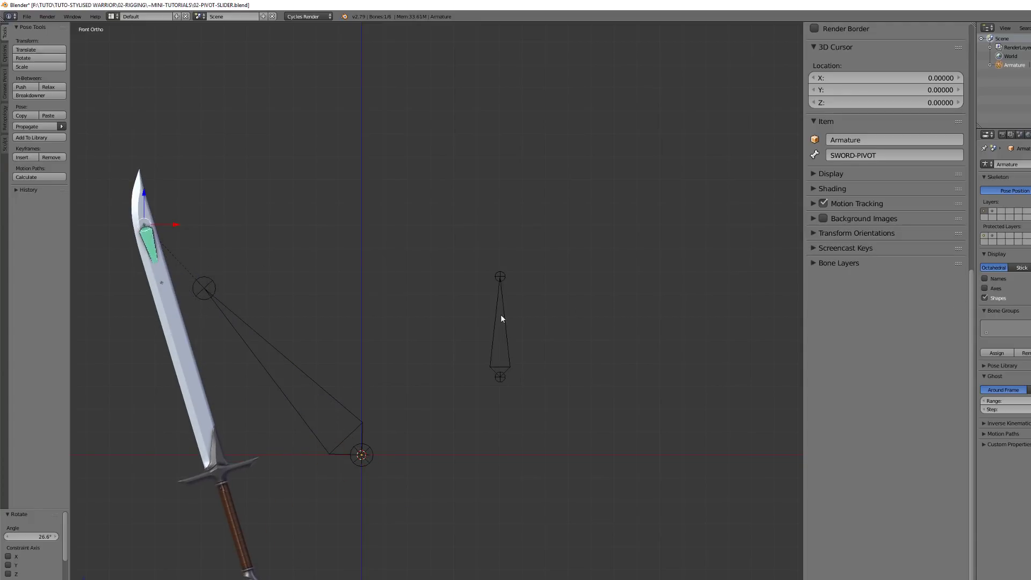
Select the PROPERTIES bone and raise its COG-SLIDE value to slide the pivot along the posed sword.
right_click(500, 319)
scroll(466, 278, "down", 1)
middle_click_drag(466, 278, 540, 250, "shift")
left_click_drag(898, 269, 923, 270)
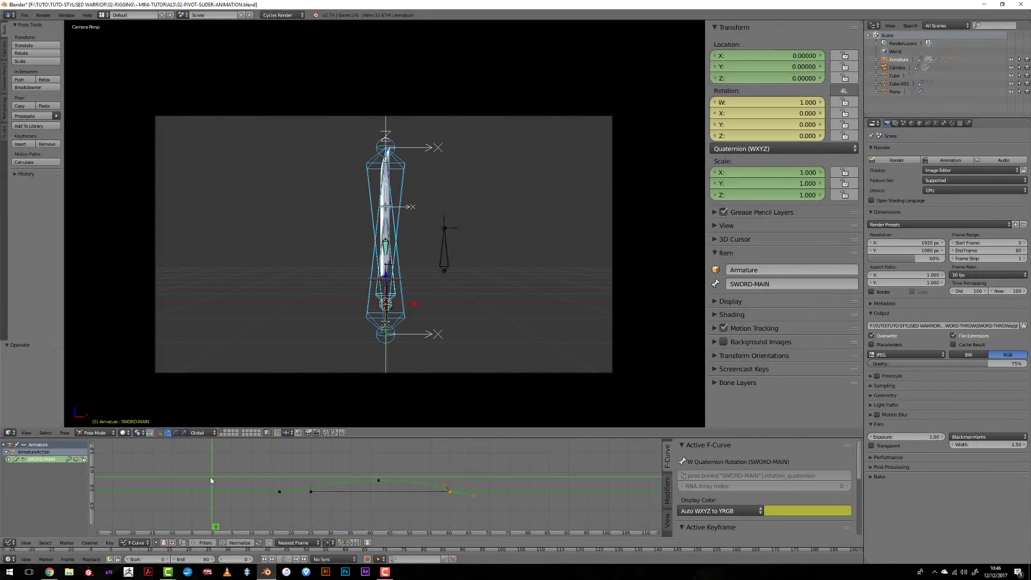
Play the sword animation in 02-PIVOT-SLIDER-ANIMATION.blend and bring up the armature's bone layer settings.
key("alt+a")
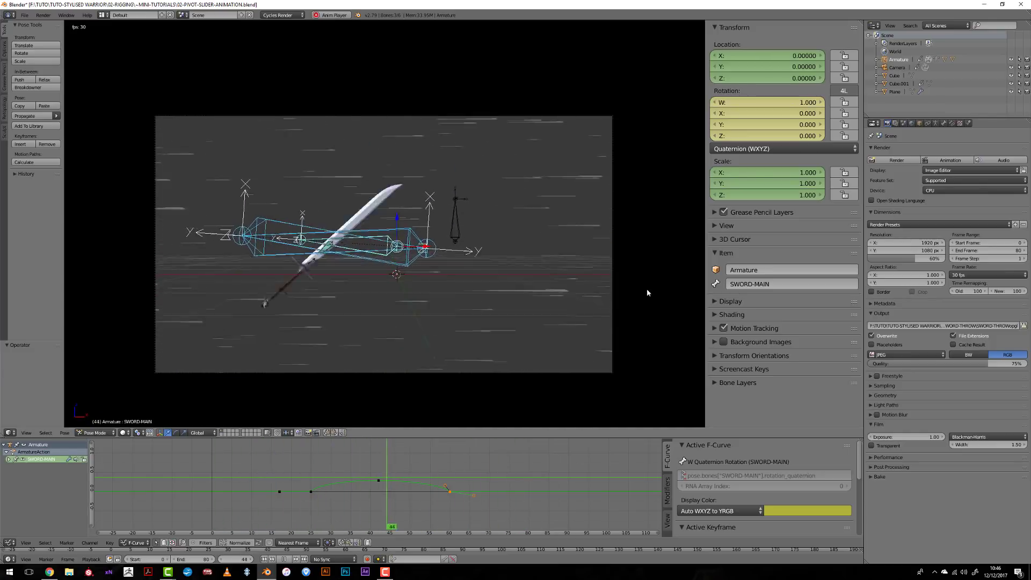
left_click(935, 123)
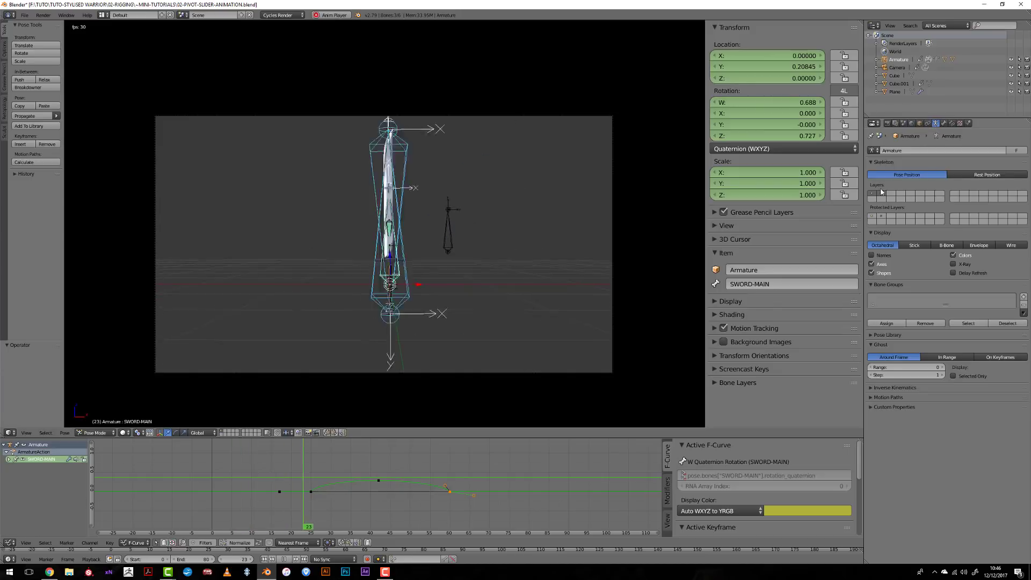